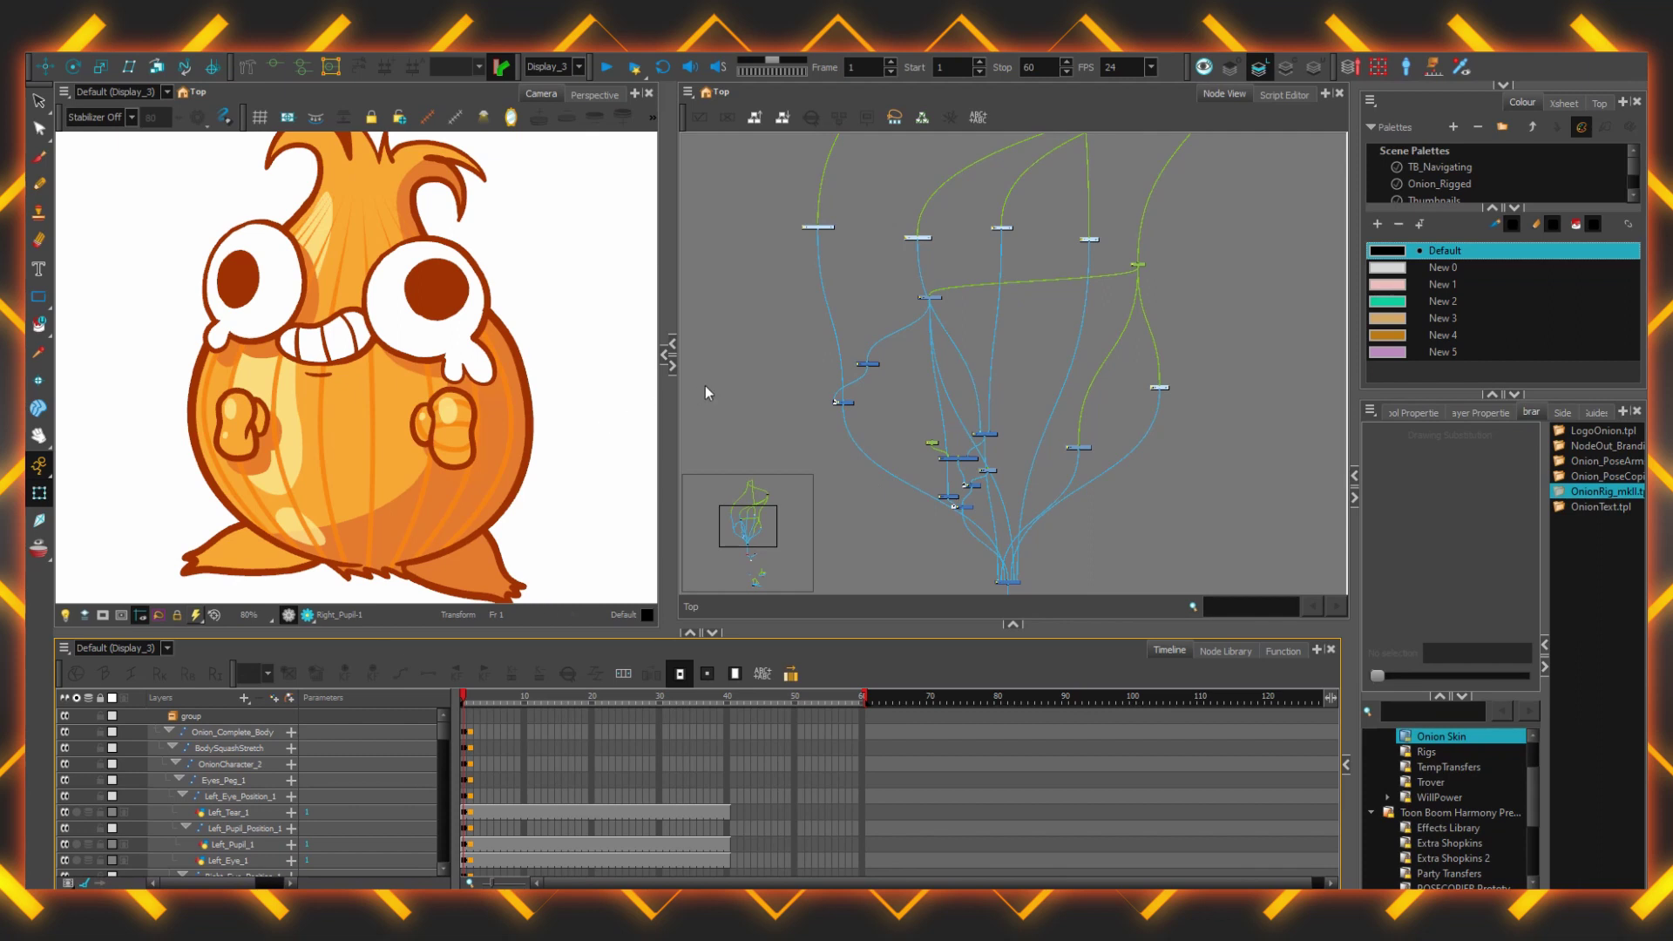
# - Select the Right_Pupil drawing on the character in the camera view and focus the timeline on its layer
pyautogui.click(428, 286)
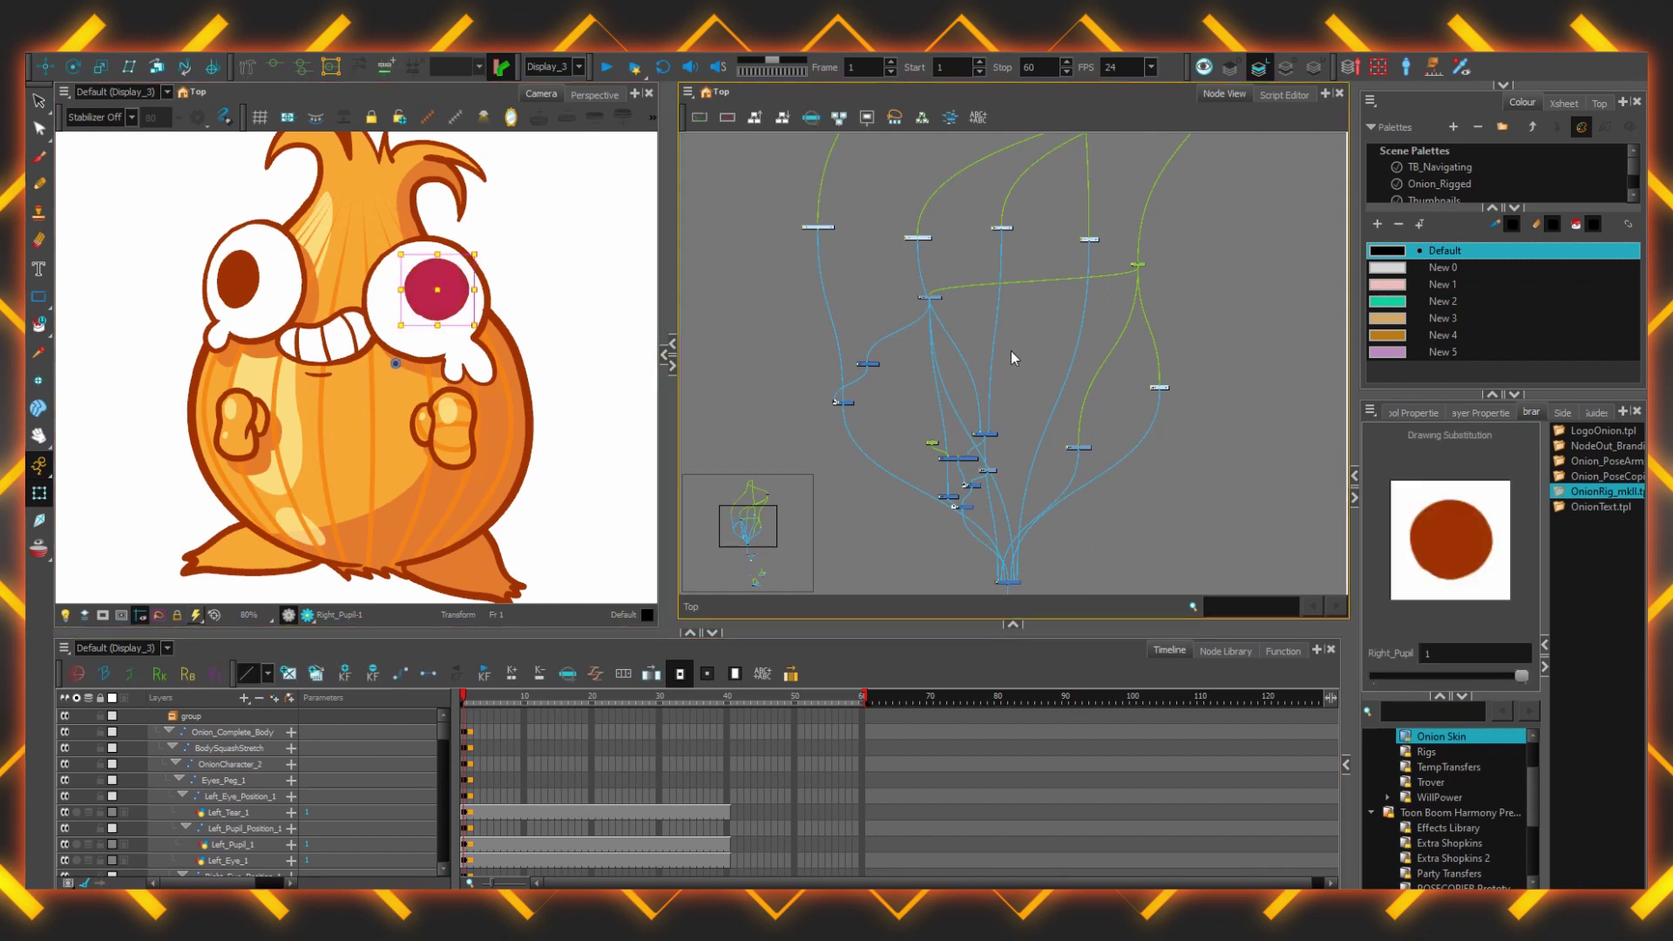
pyautogui.click(625, 378)
pyautogui.click(460, 312)
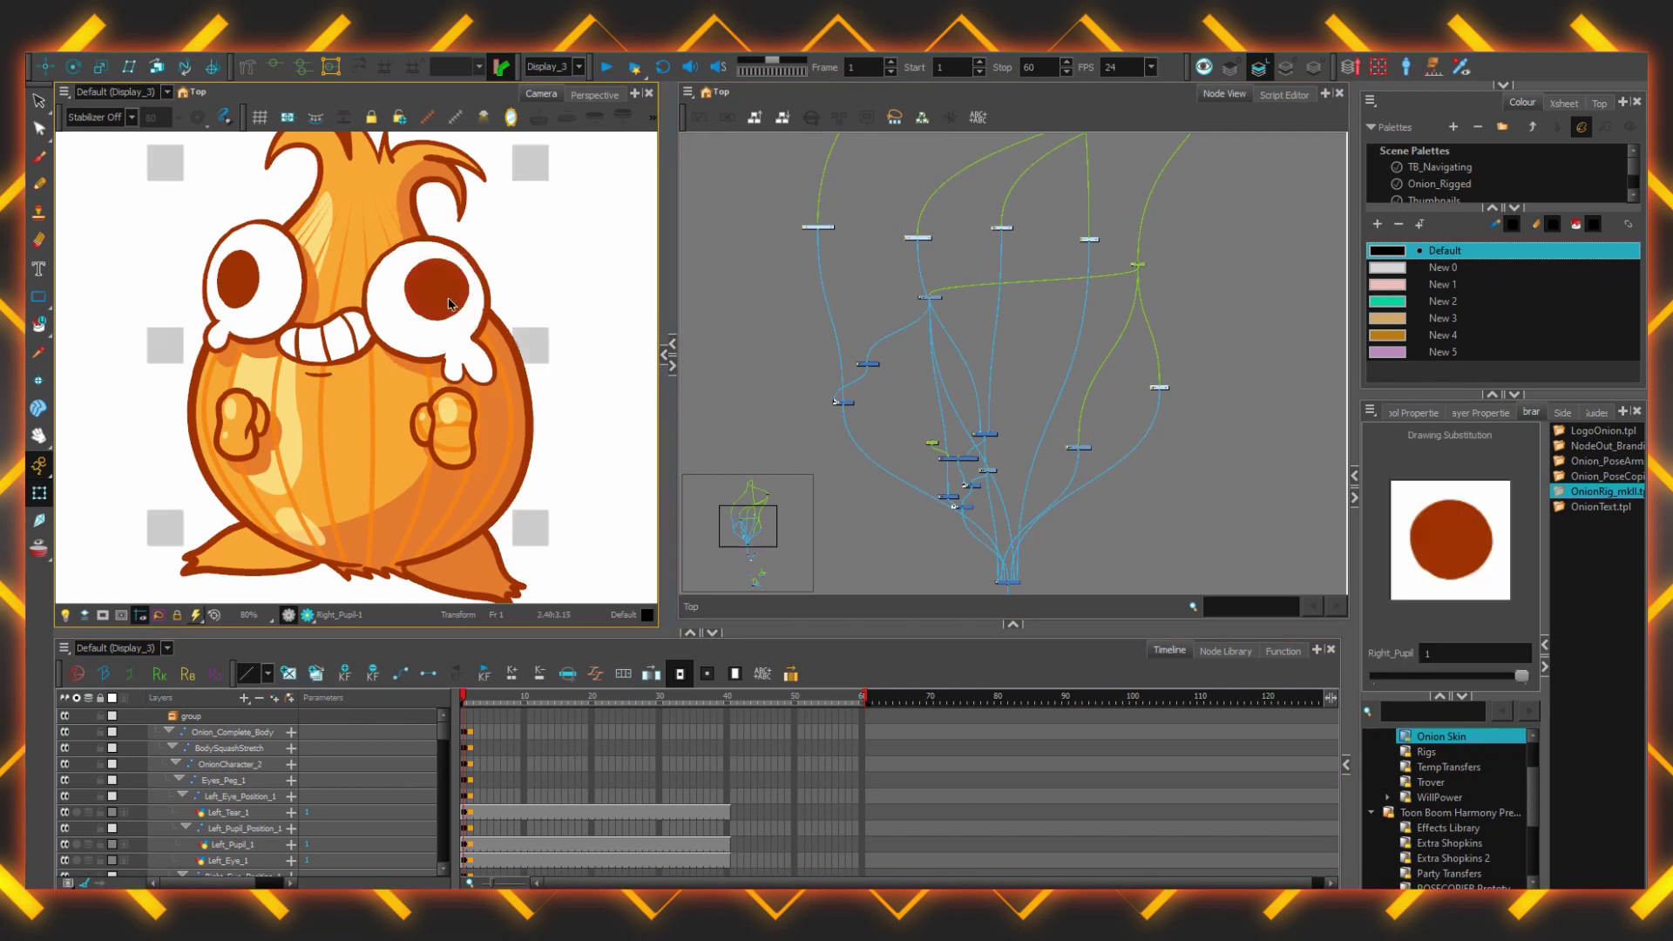
pyautogui.press('o')
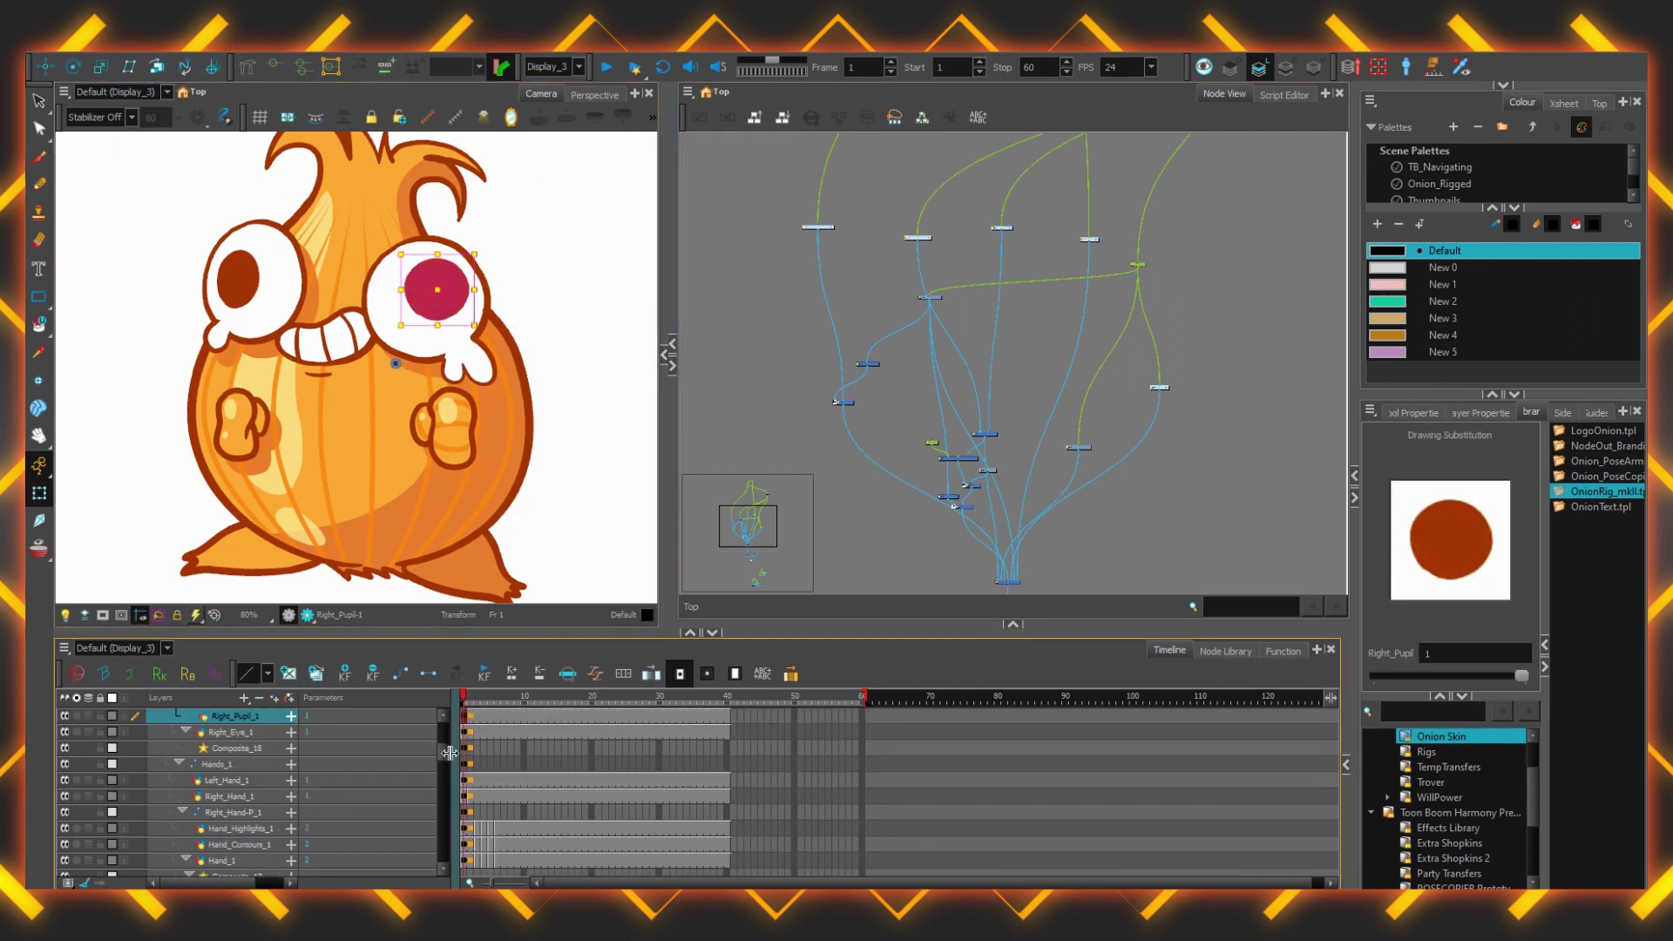
pyautogui.scroll(3, 534, 810)
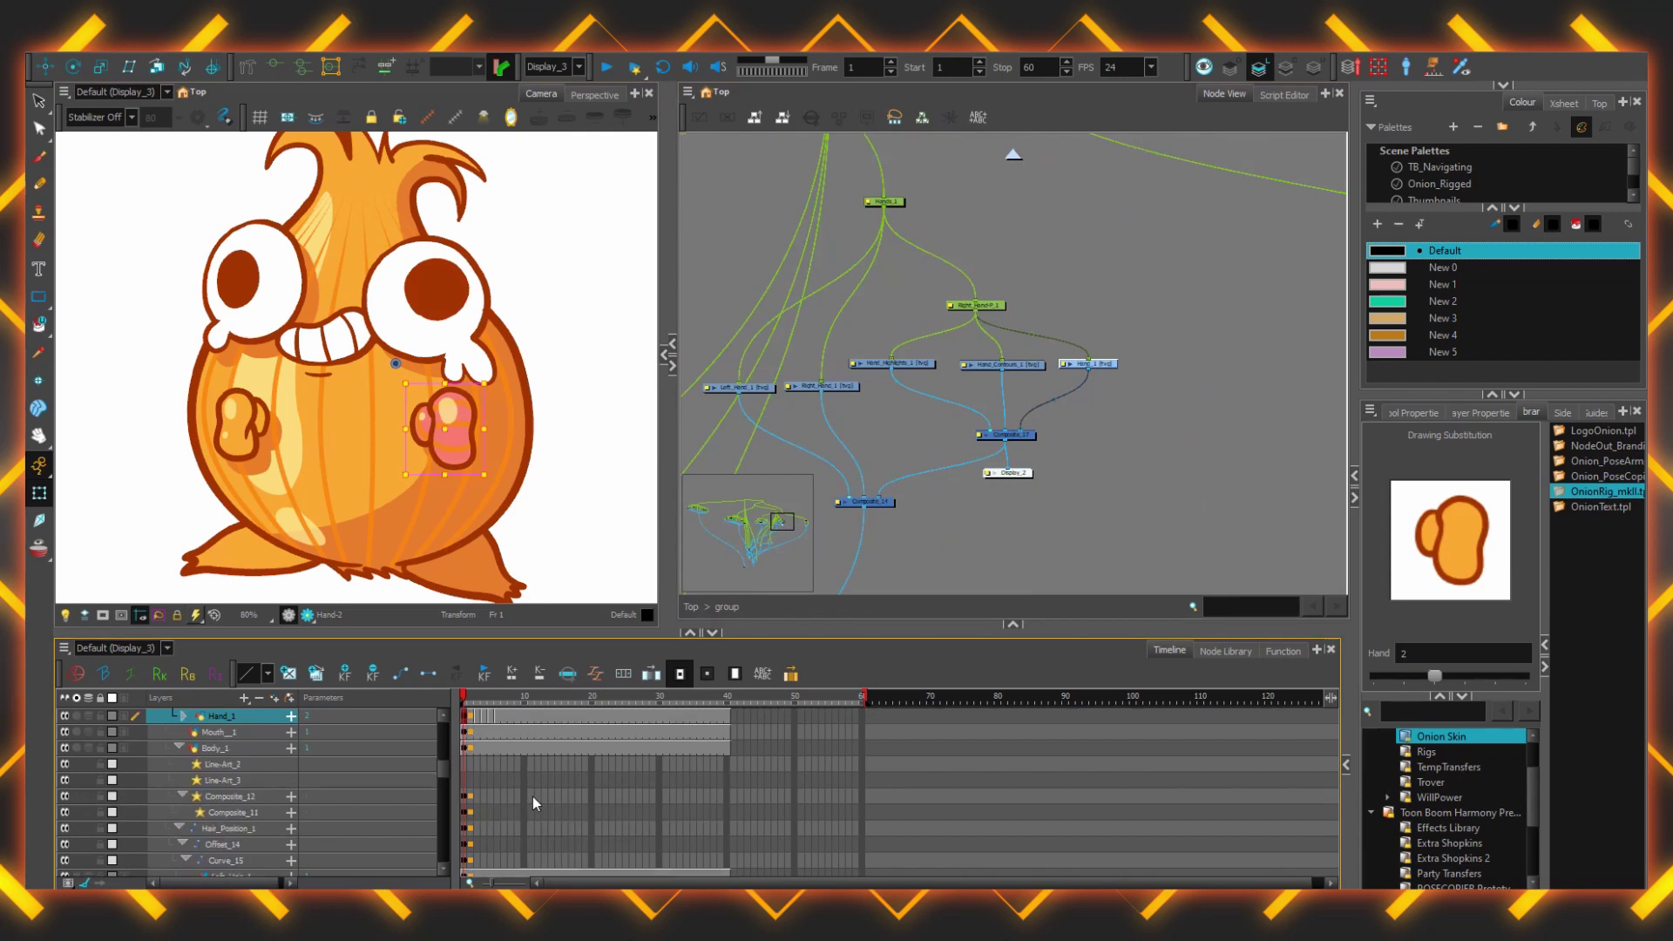
# - Focus the node view on the right hand's nodes and move the selection up through the parent pegs to the complete body peg
pyautogui.press('-')
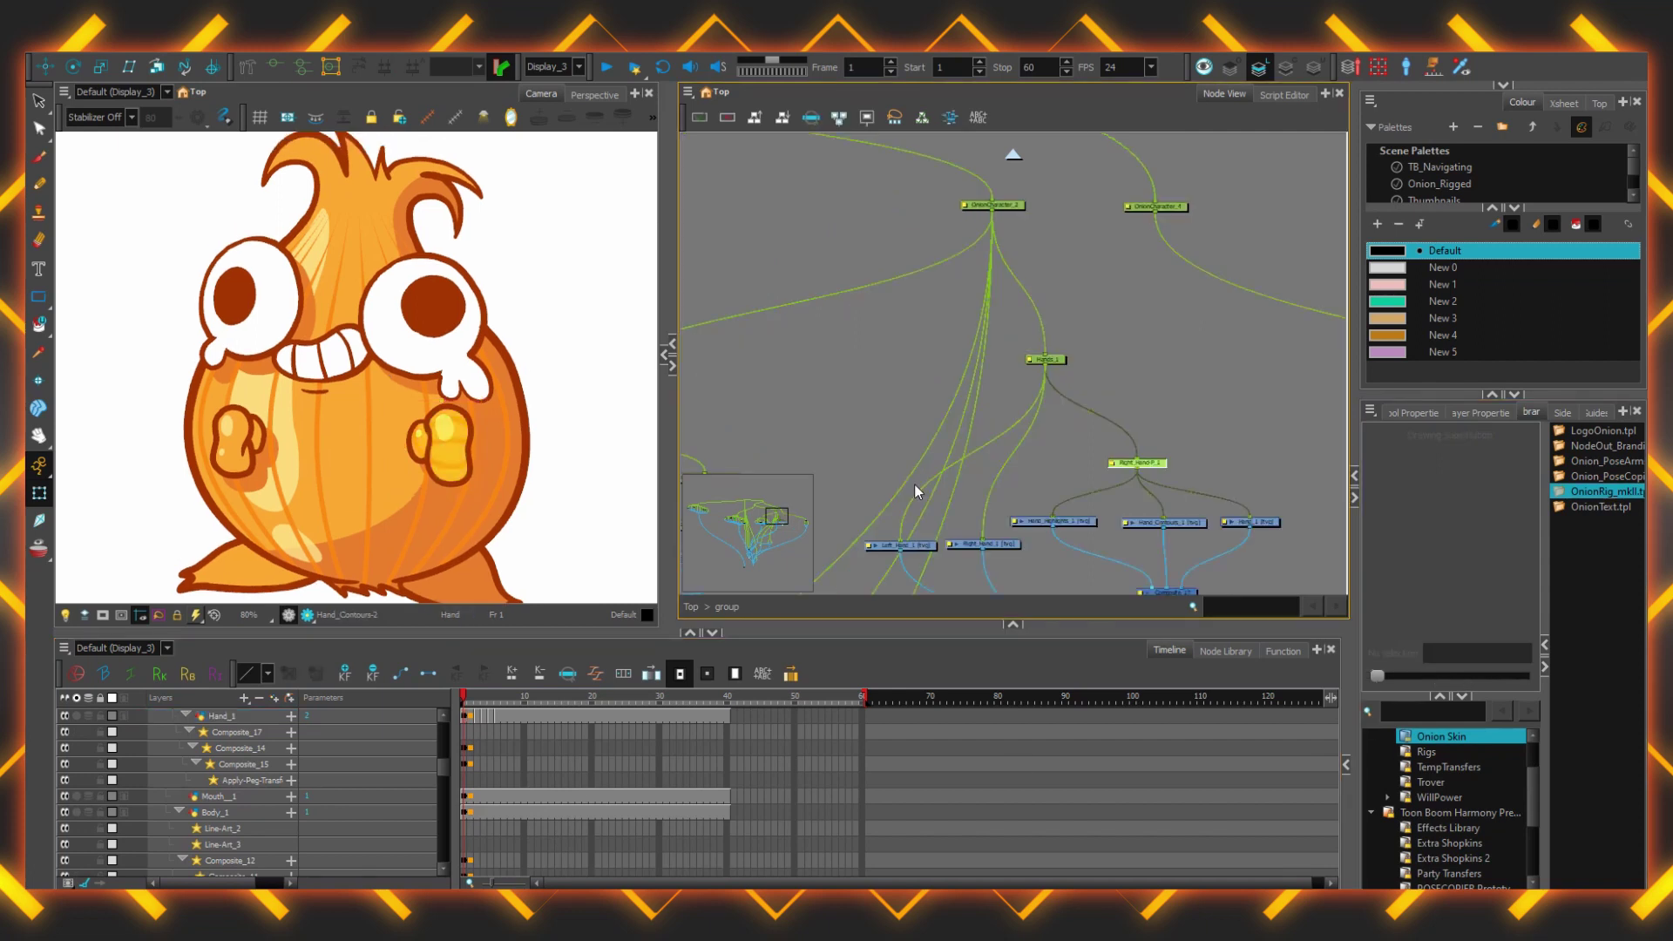
pyautogui.press('b')
pyautogui.press('b')
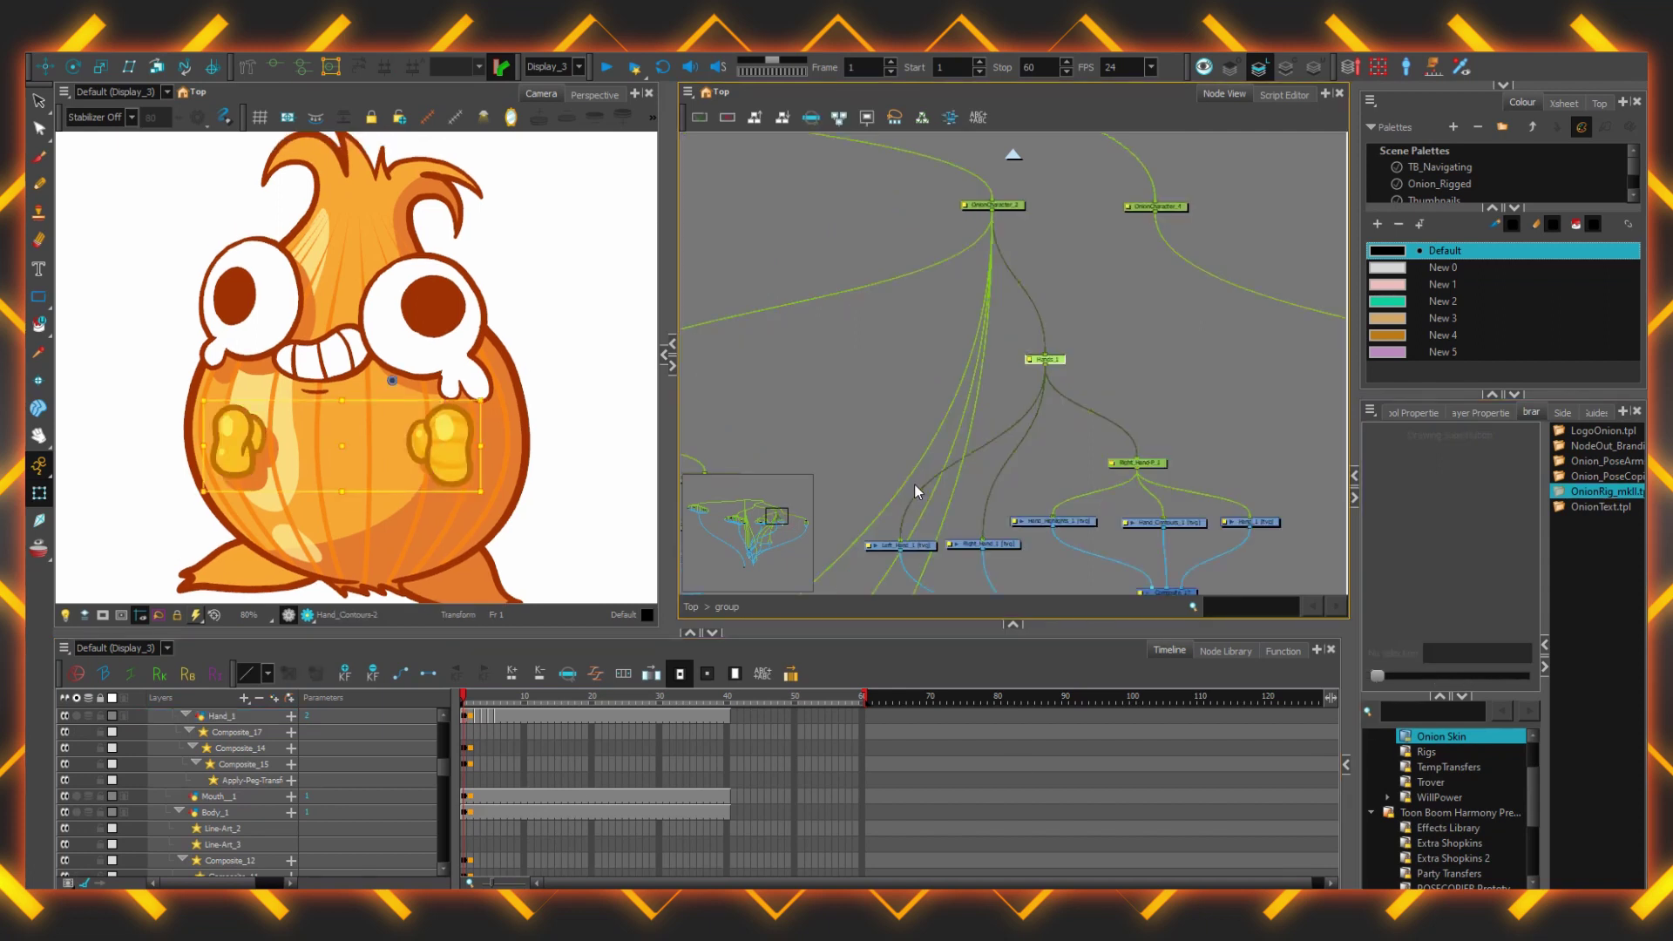
pyautogui.scroll(-3, 915, 486)
pyautogui.moveTo(870, 420); pyautogui.dragTo(1224, 567)
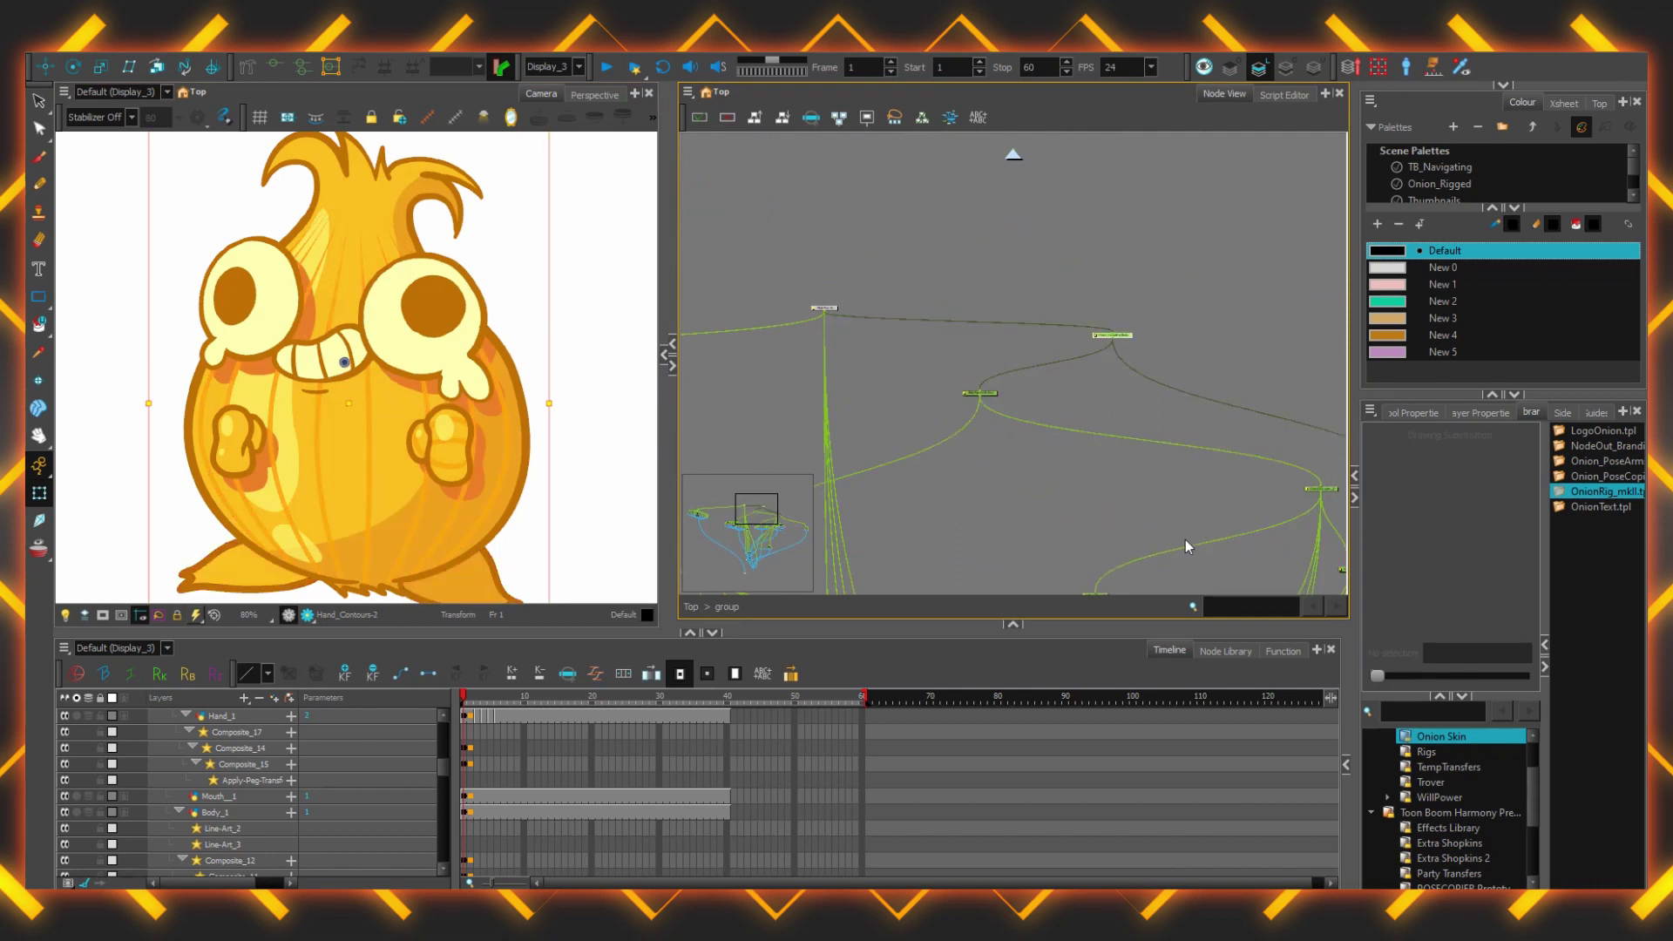
pyautogui.moveTo(1183, 544); pyautogui.dragTo(1020, 433)
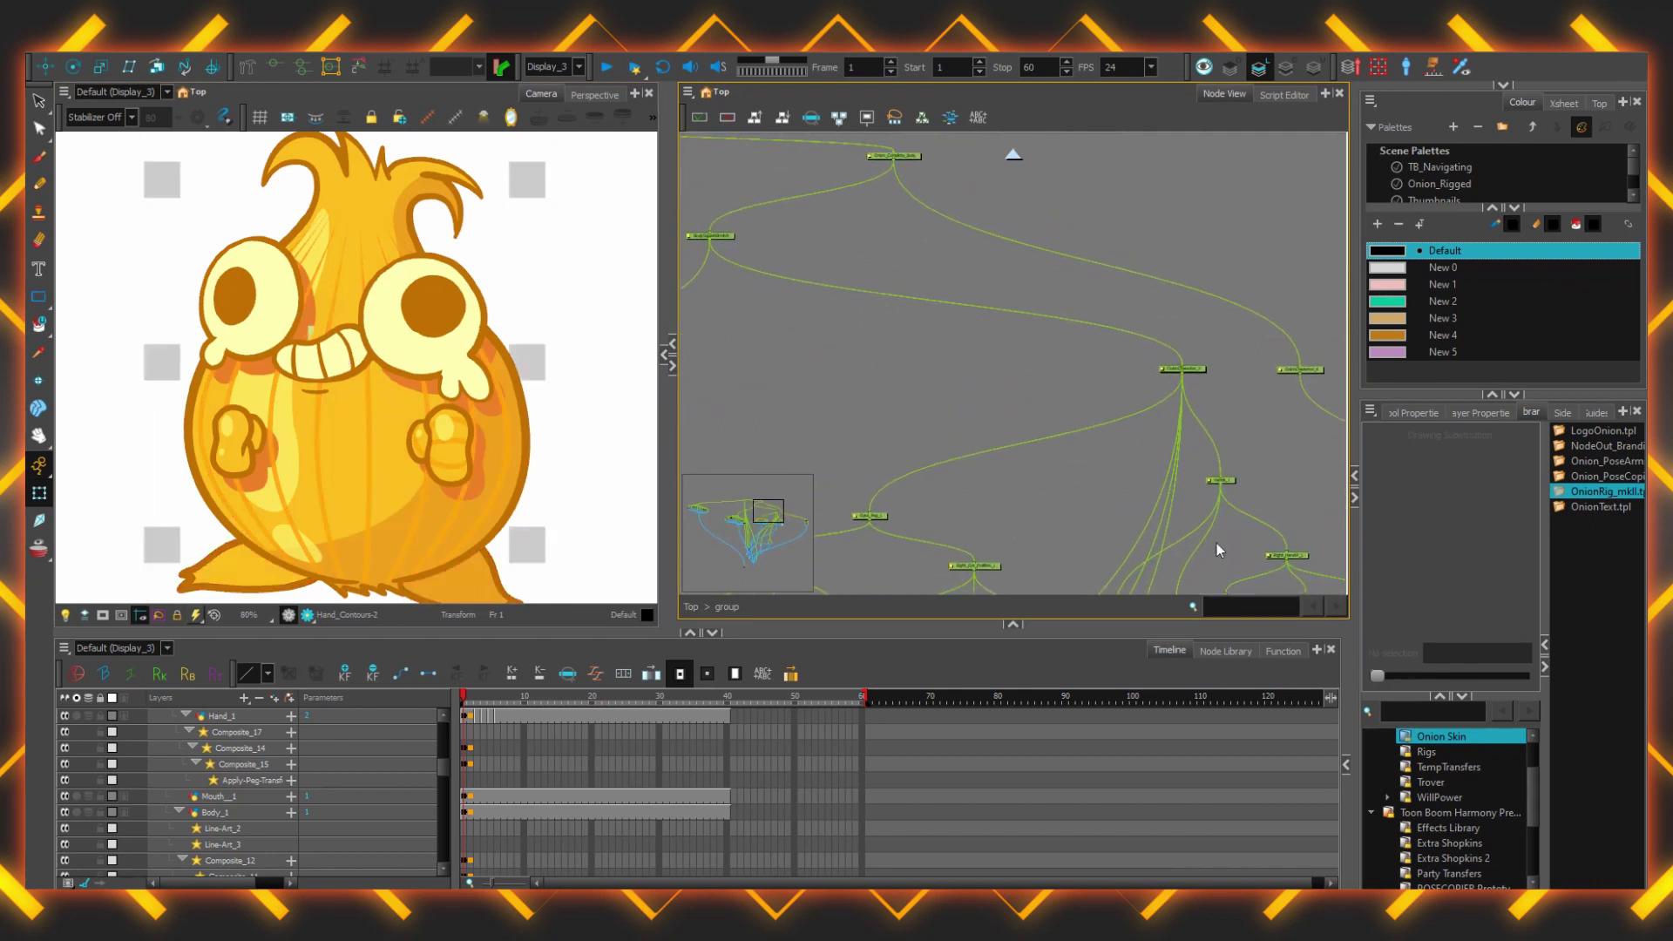
# - Select the right hand's own peg in the node view and climb its hierarchy parent by parent to the complete body peg
pyautogui.click(1303, 553)
pyautogui.press('b')
pyautogui.press('b')
pyautogui.press('b')
pyautogui.press('b')
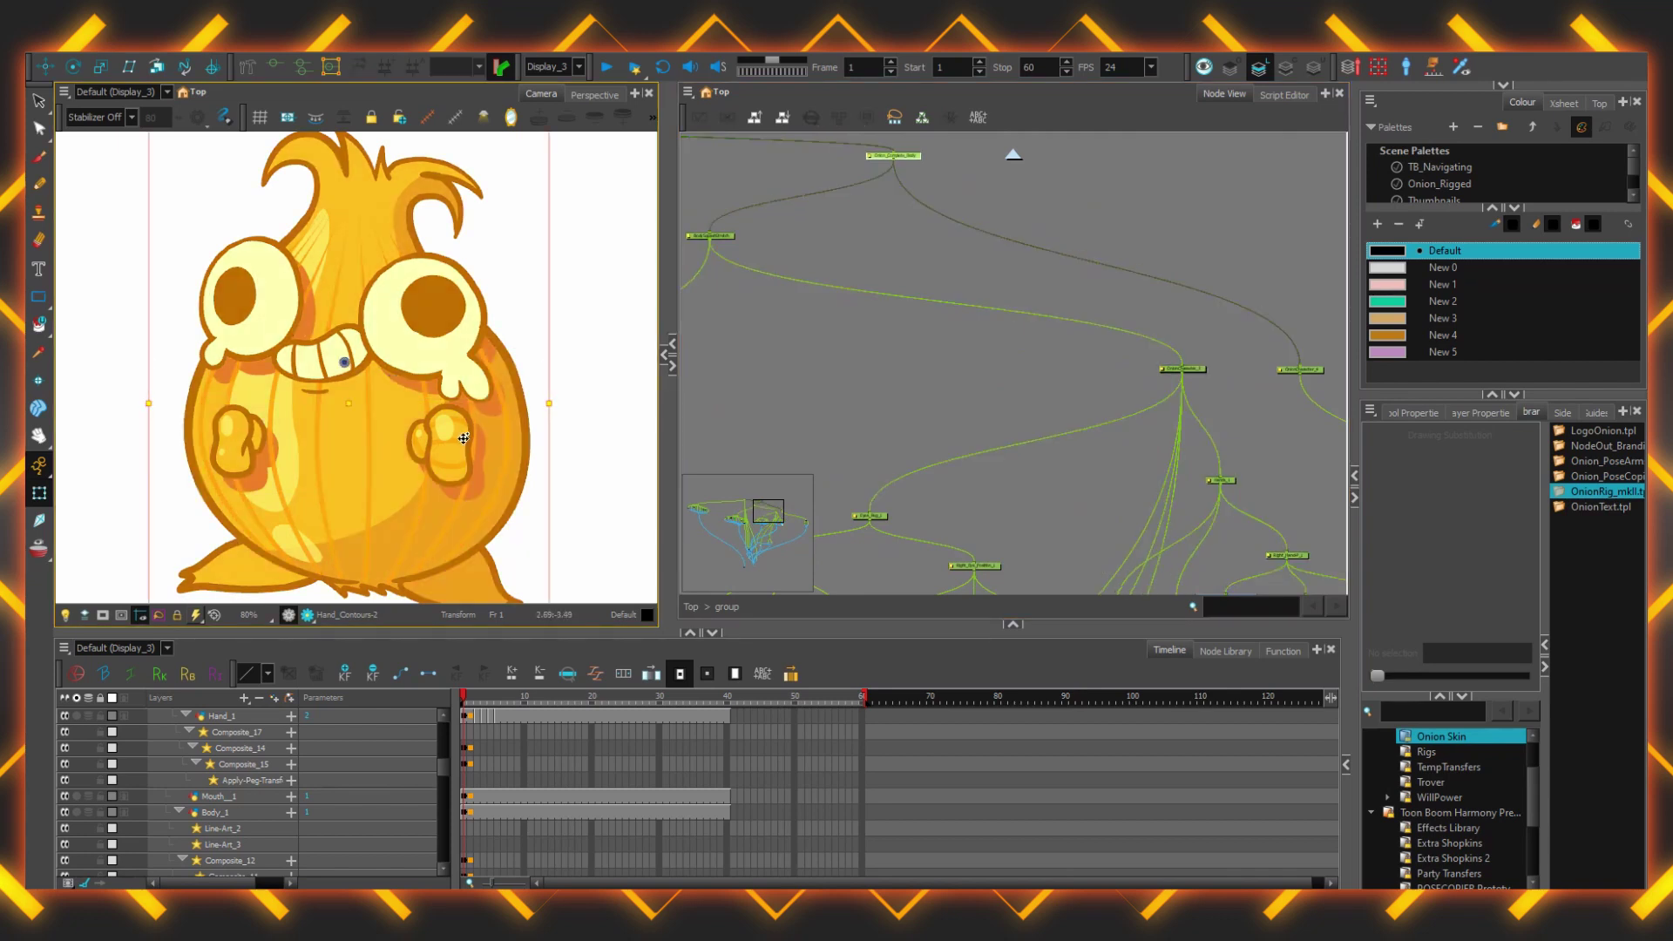
# - Select the Left_Hand drawing node, followed by the rightmost line drawing node in the body contour network
pyautogui.moveTo(1112, 540); pyautogui.dragTo(888, 301)
pyautogui.moveTo(795, 378); pyautogui.dragTo(914, 373)
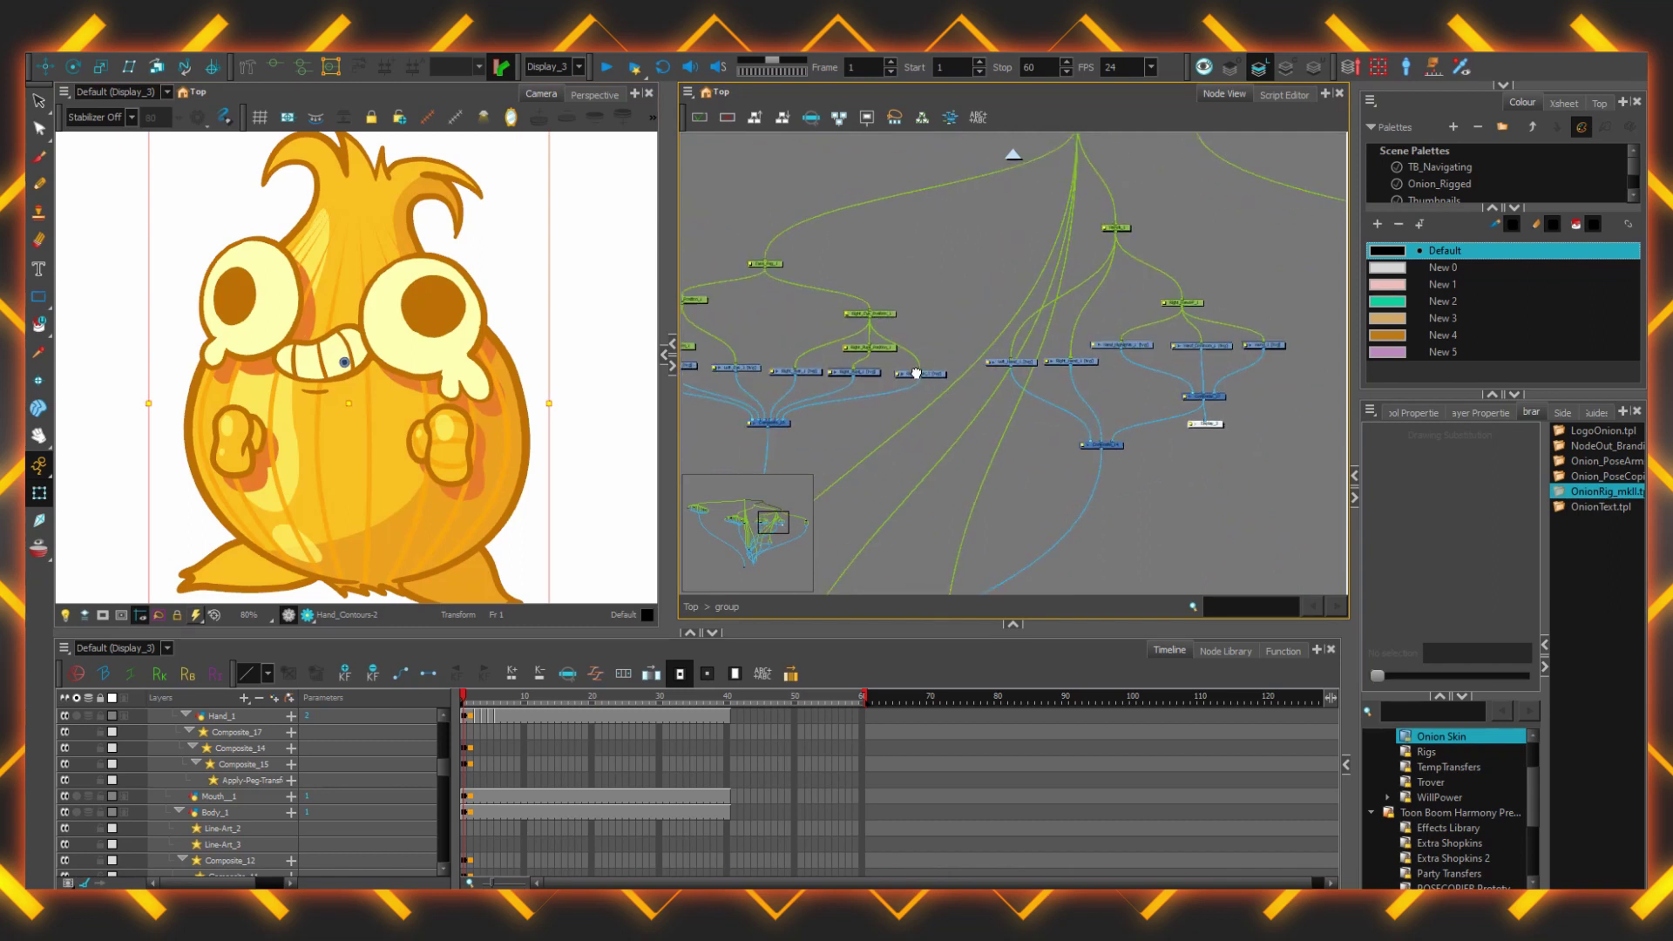
pyautogui.click(1030, 362)
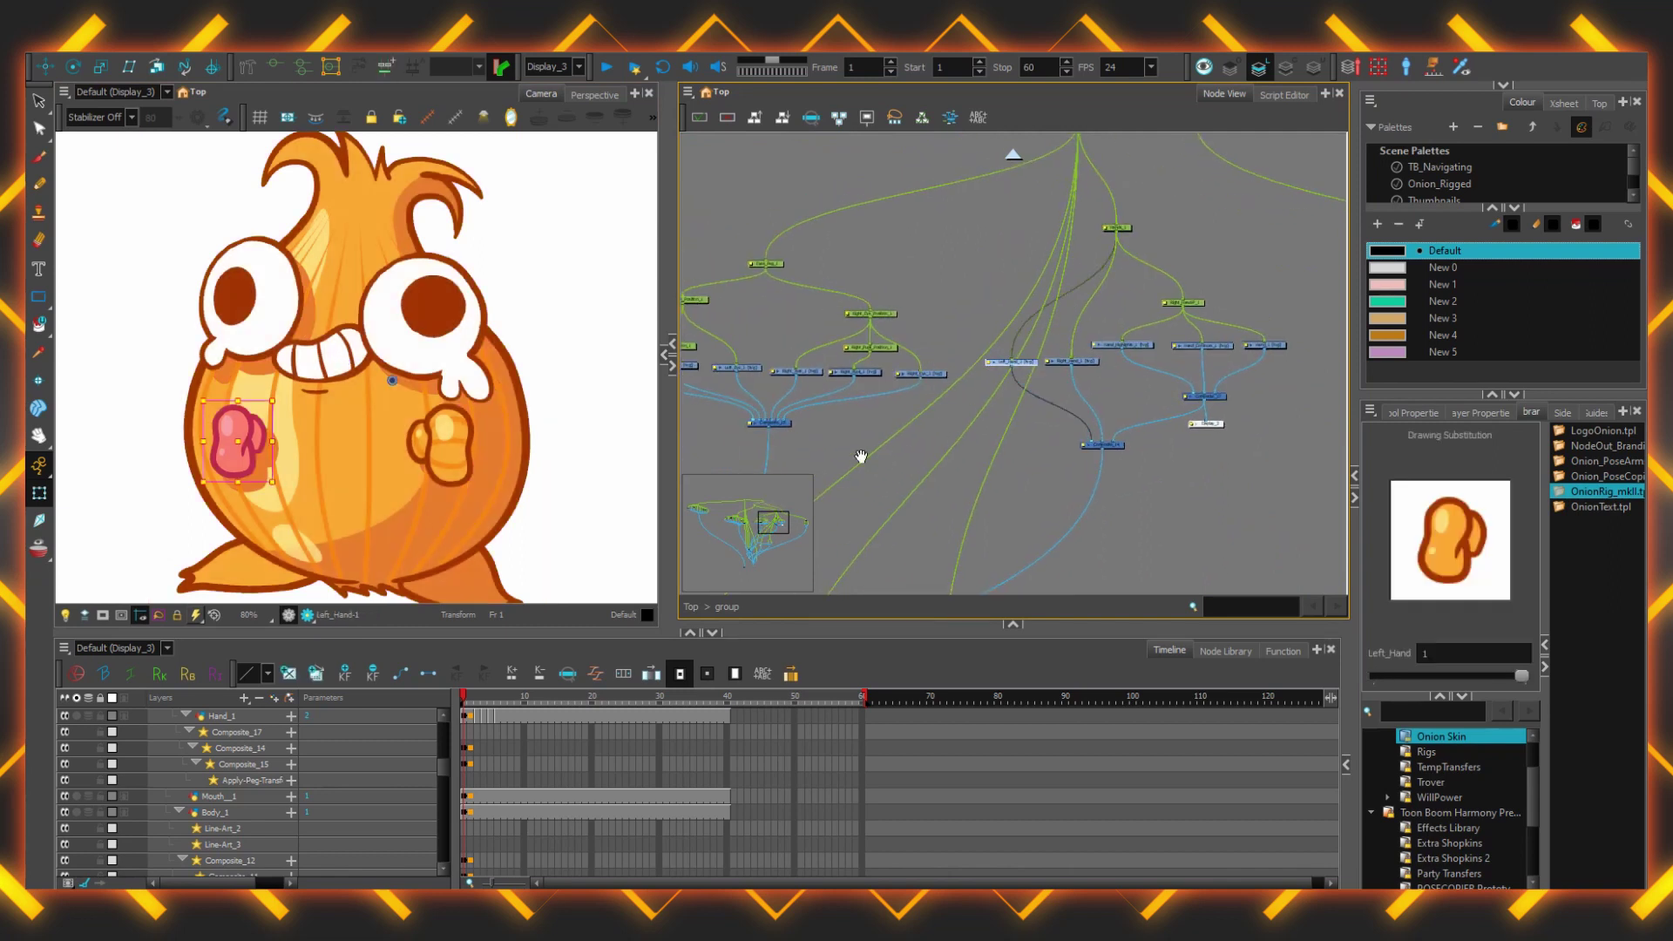
pyautogui.moveTo(860, 457); pyautogui.dragTo(1381, 343)
pyautogui.click(955, 283)
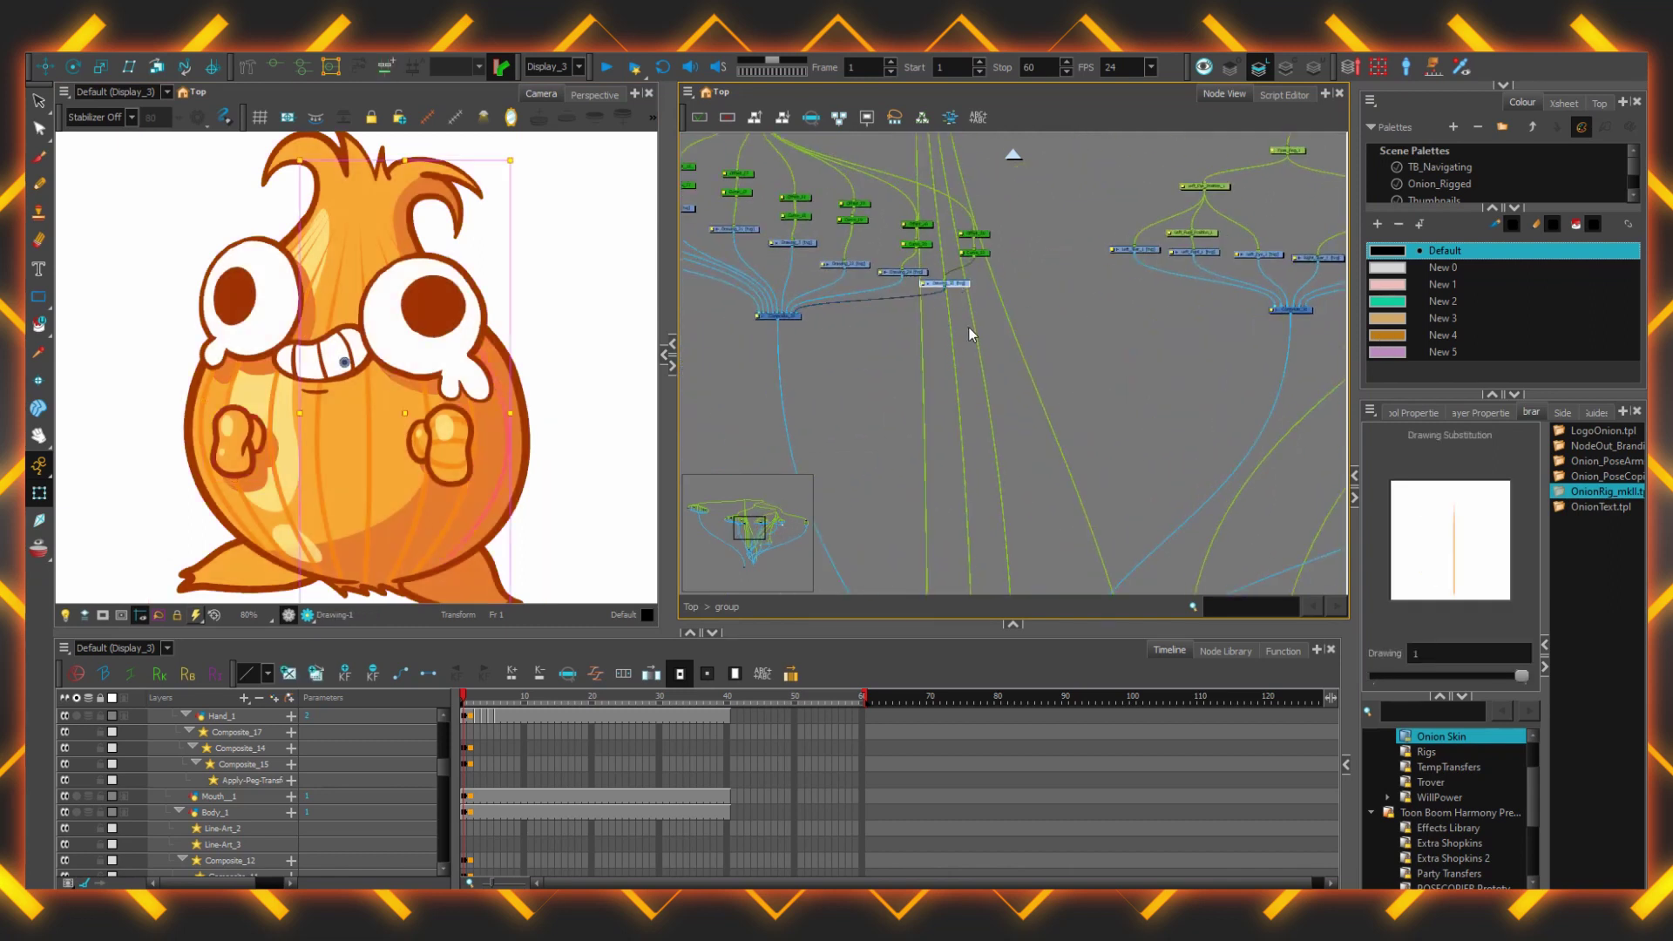
# - Select the deformation node above the rightmost body line drawing and step the selection up through its parent nodes
pyautogui.click(983, 253)
pyautogui.press('b')
pyautogui.press('b')
pyautogui.moveTo(1020, 326)
pyautogui.mouseDown()
pyautogui.moveTo(1105, 541)
pyautogui.moveTo(1120, 538)
pyautogui.mouseUp()
pyautogui.click(1150, 553)
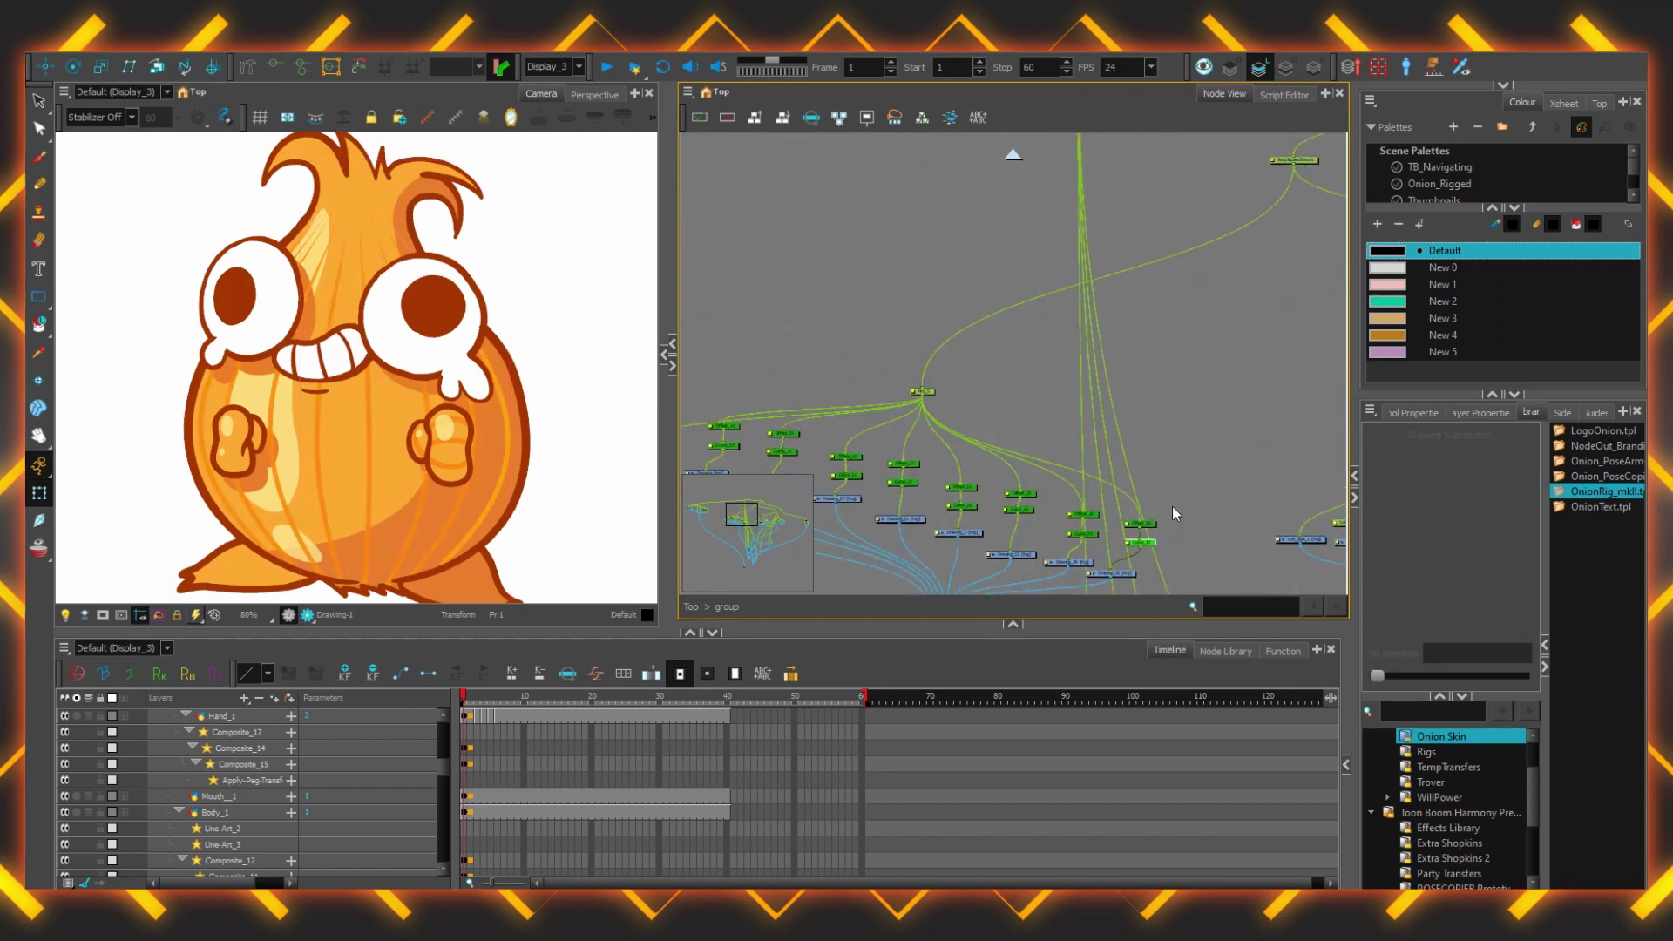
pyautogui.press('b')
pyautogui.press('b')
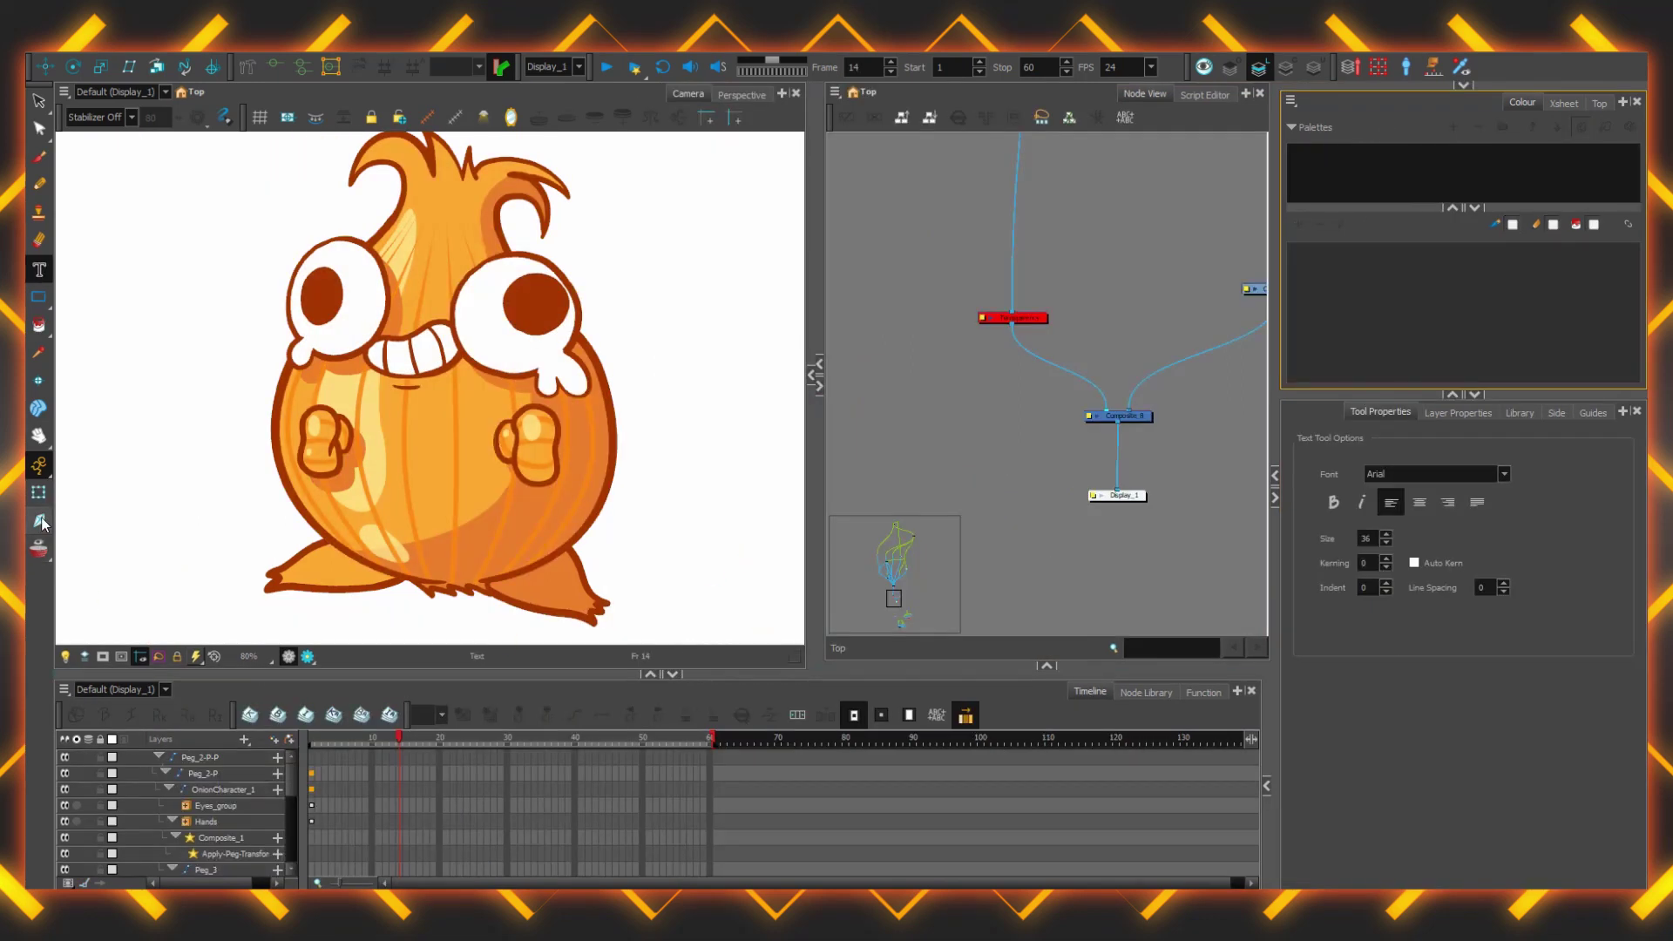
# - Activate the Transform tool, select the onion's Body drawing in the camera view and centre the node view on its node
pyautogui.hotkey('shift', 't')
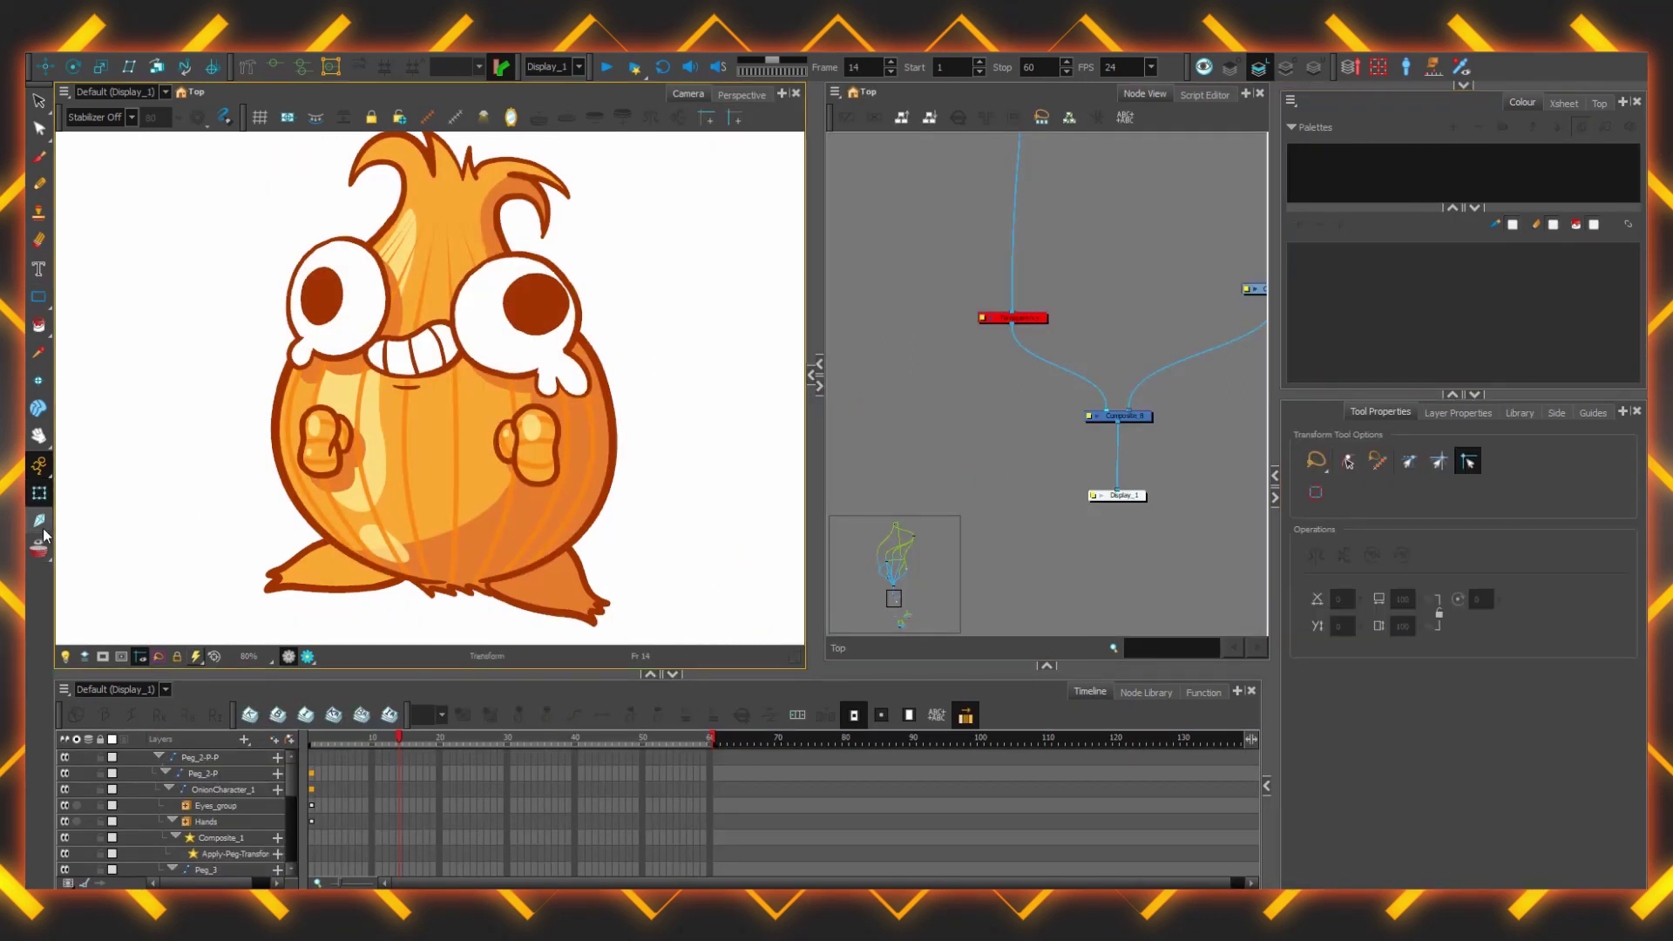
pyautogui.click(541, 298)
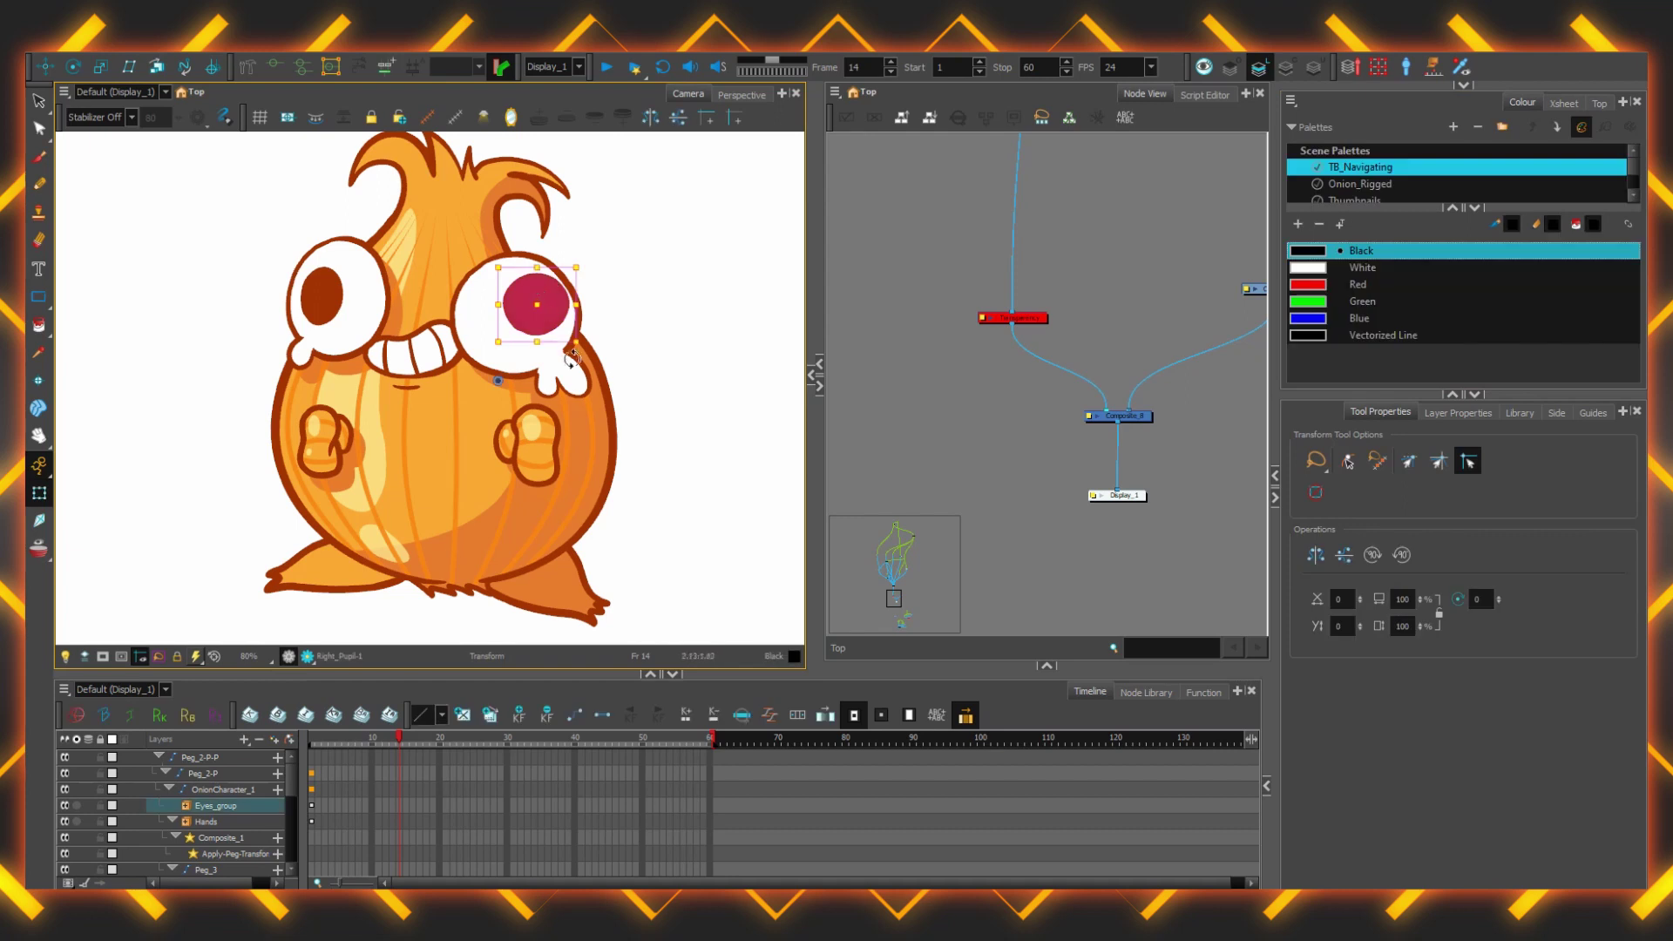
pyautogui.click(608, 404)
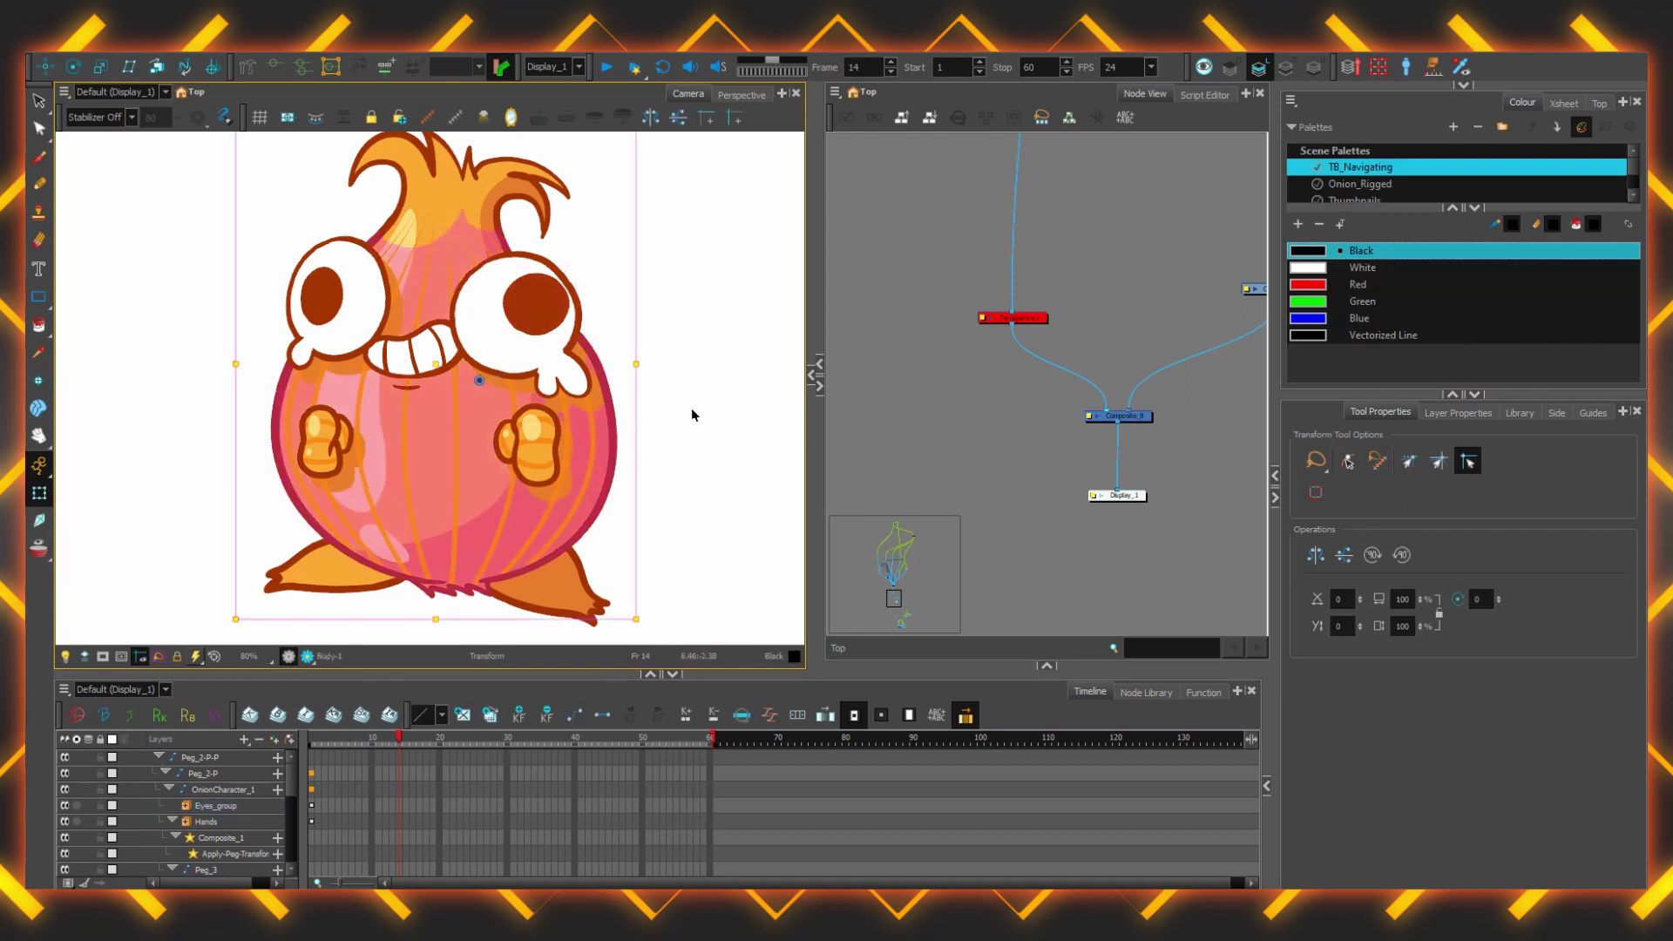
pyautogui.press('o')
pyautogui.scroll(2, 1089, 389)
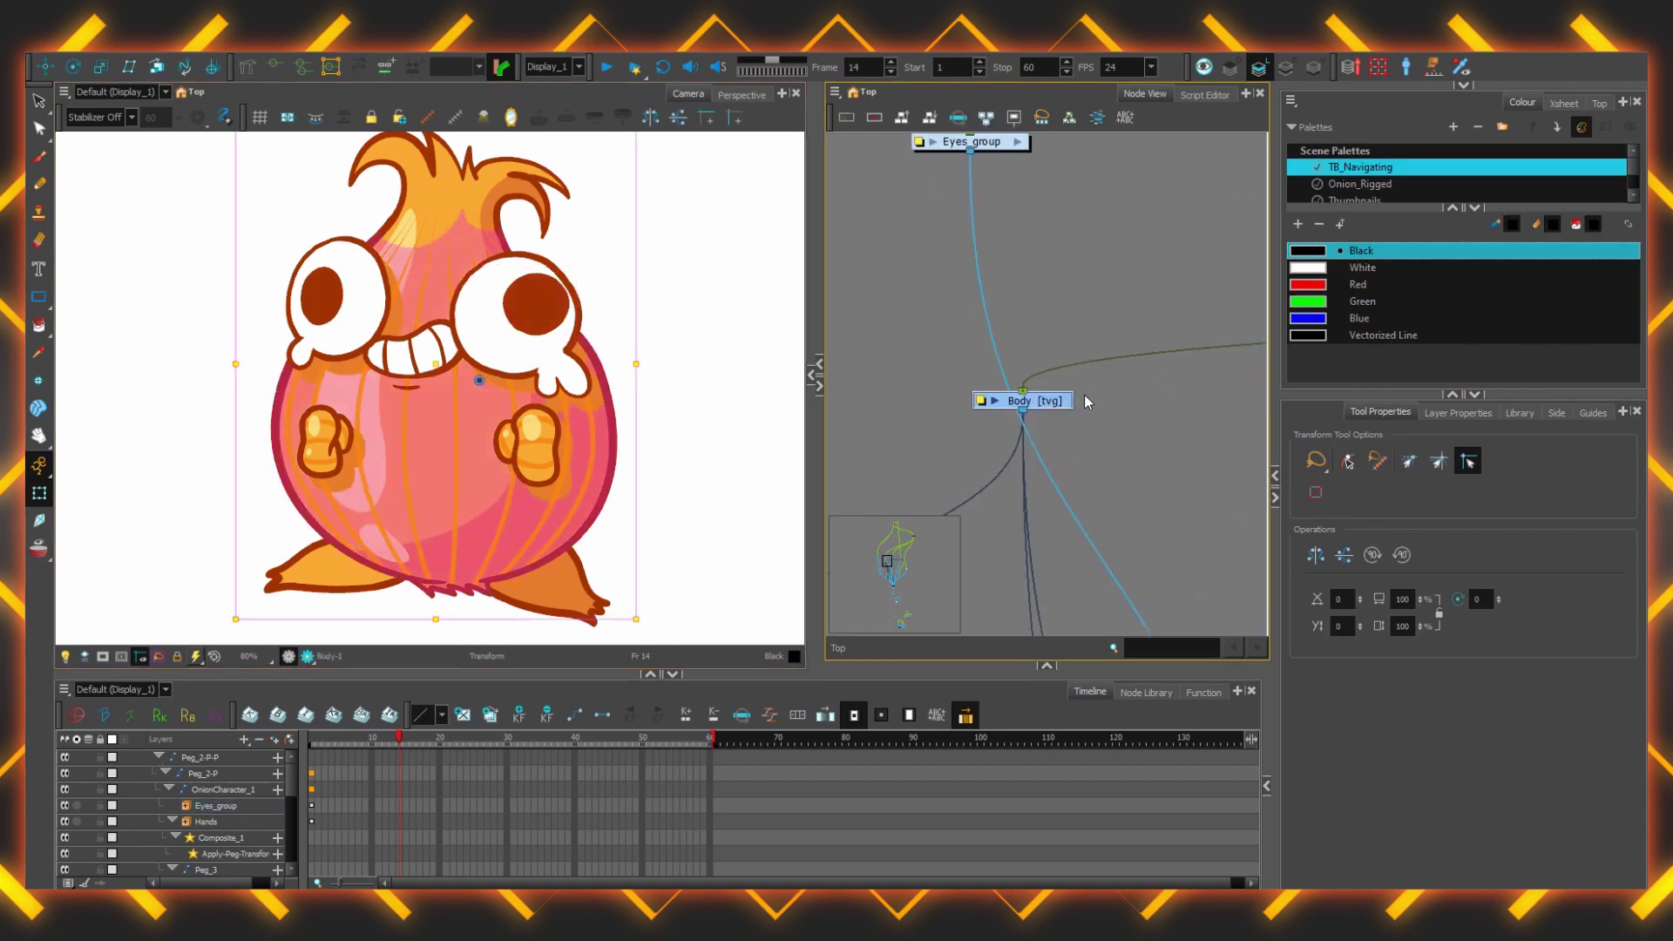
# - Examine the Body node's connections down to the final composite and display, and locate the Body layer in the timeline
pyautogui.scroll(2, 1088, 402)
pyautogui.scroll(-5, 1060, 465)
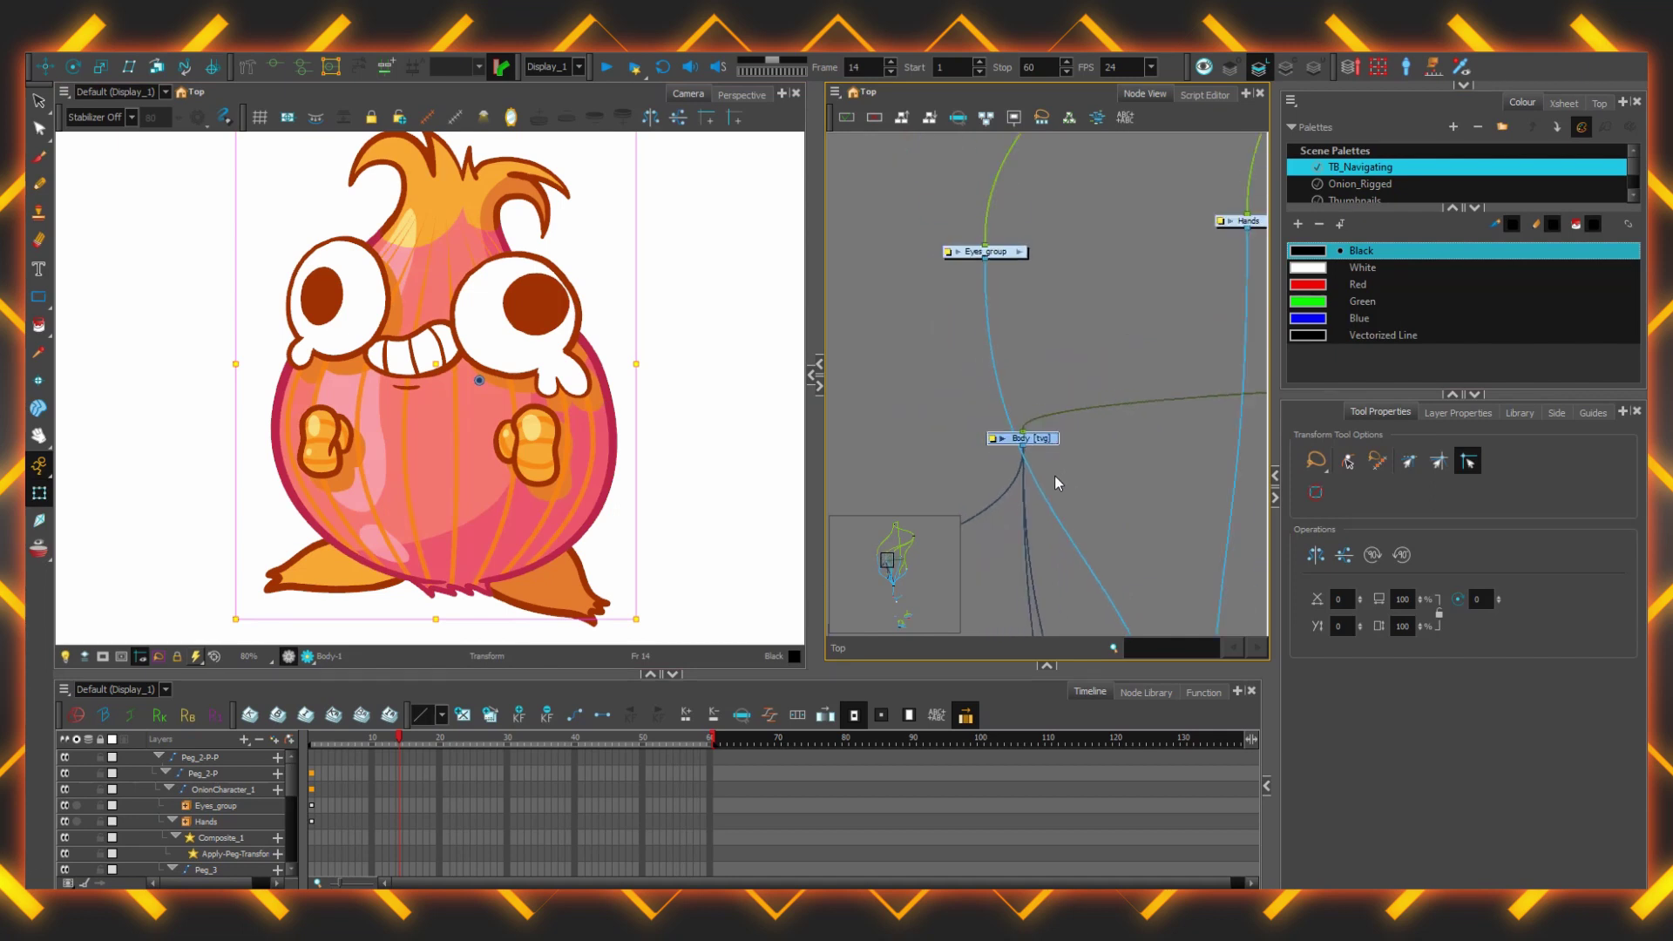
pyautogui.scroll(3, 1074, 393)
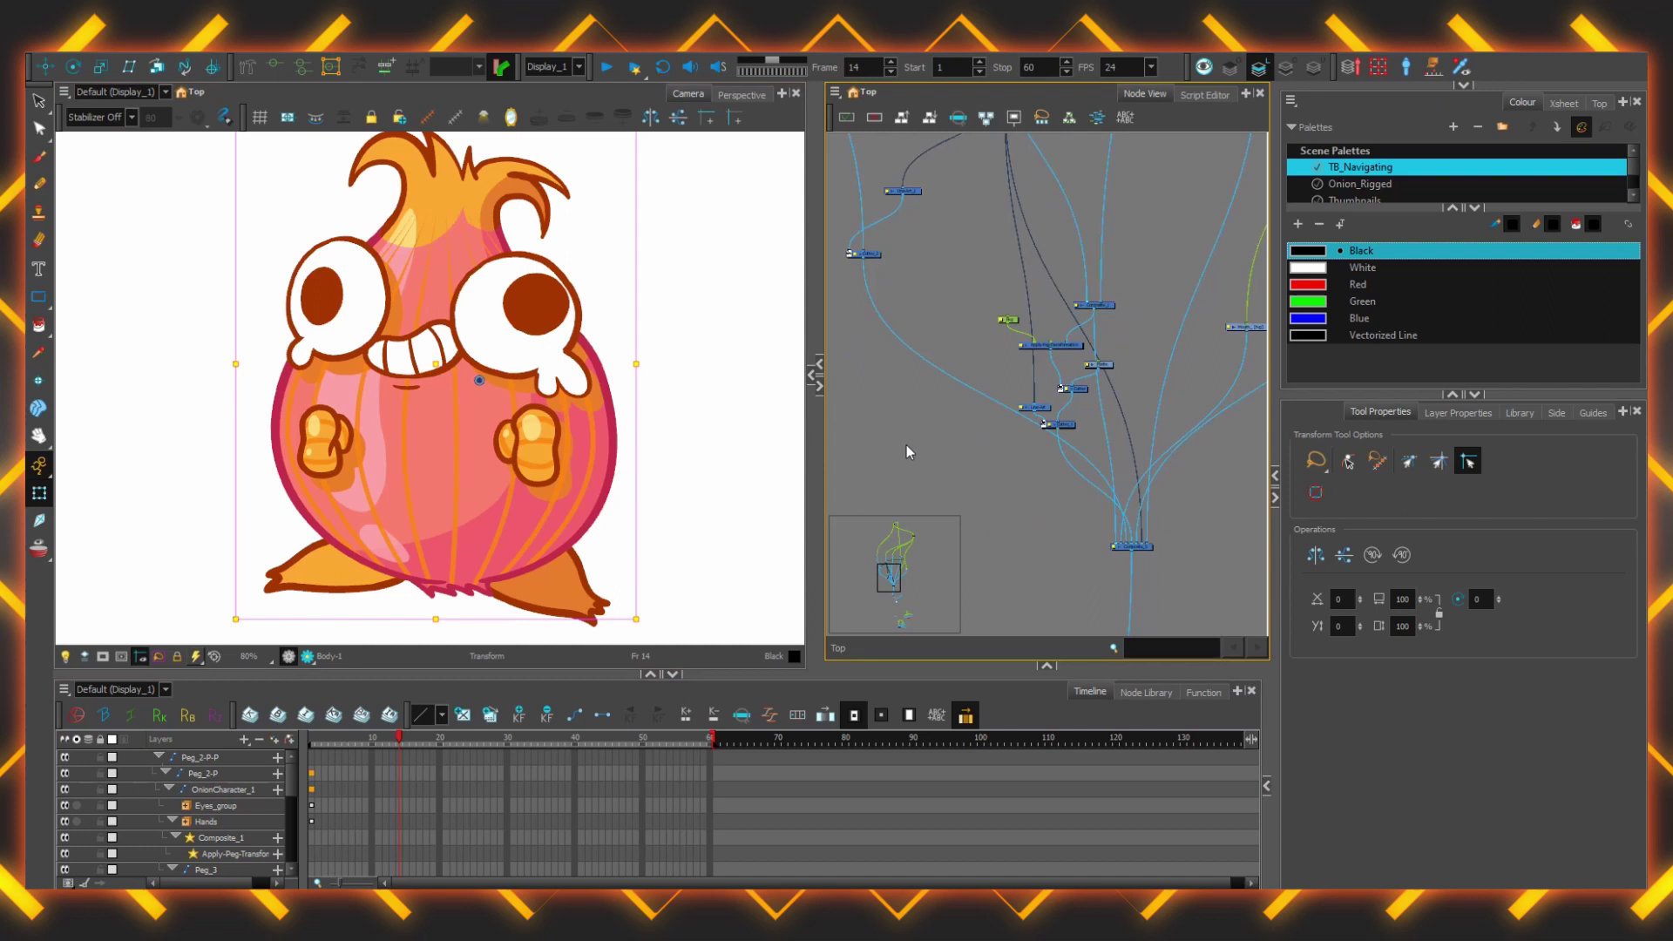
pyautogui.scroll(-2, 987, 458)
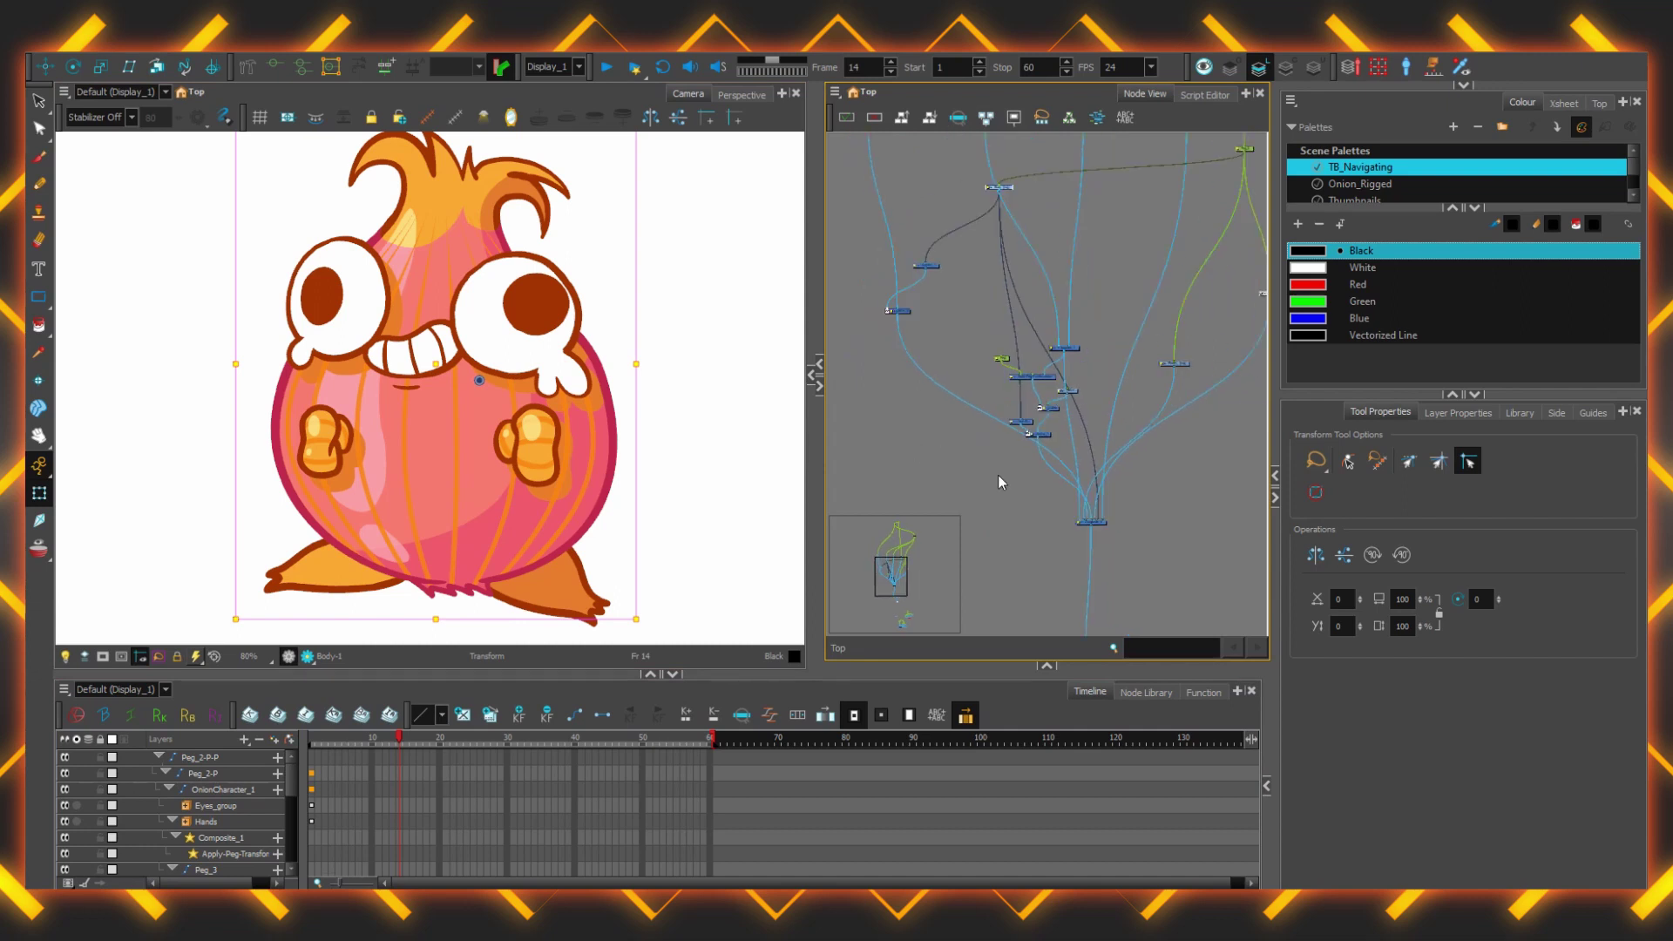
pyautogui.moveTo(1064, 594); pyautogui.dragTo(1045, 341)
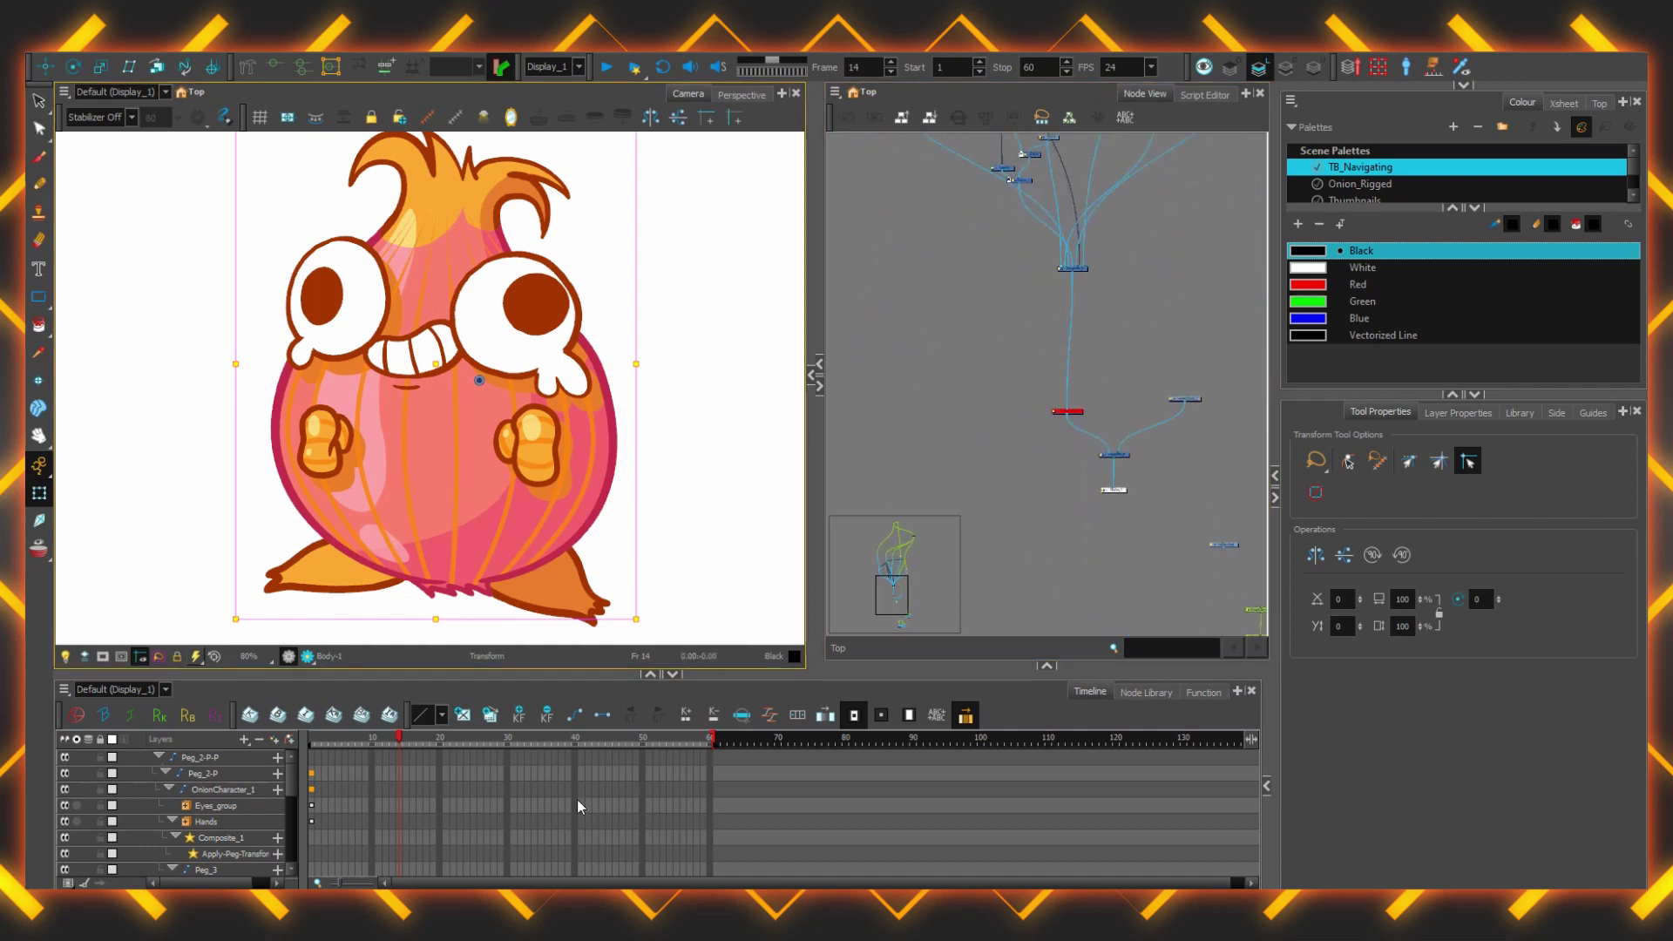
pyautogui.scroll(-5, 579, 806)
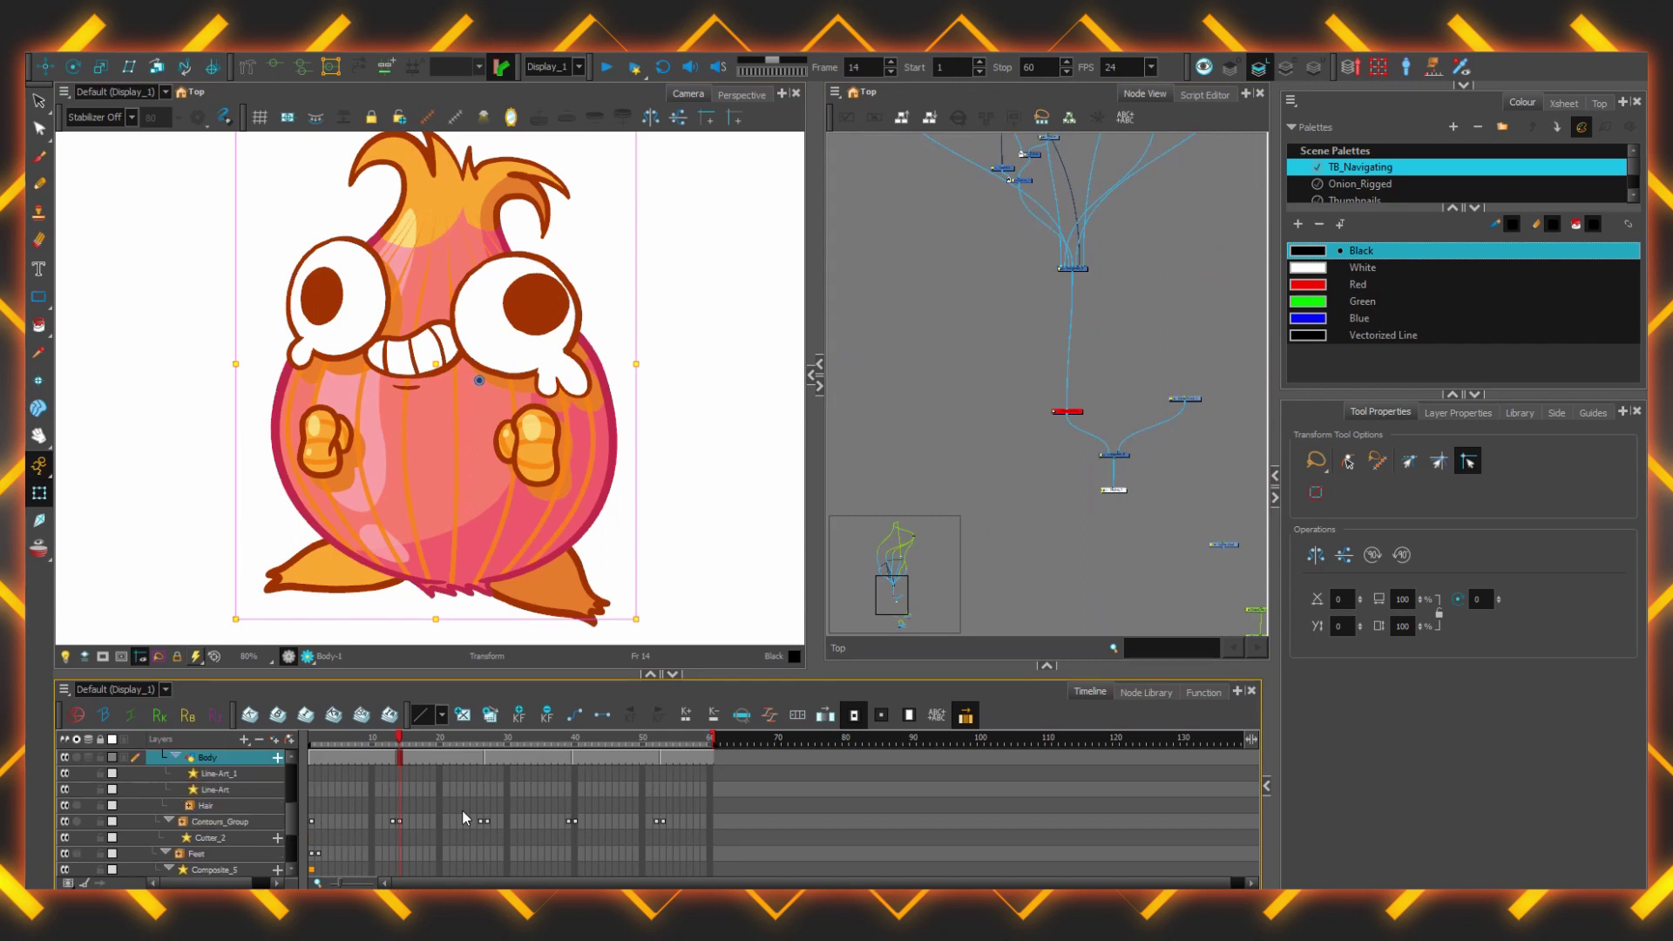
pyautogui.scroll(2, 1043, 430)
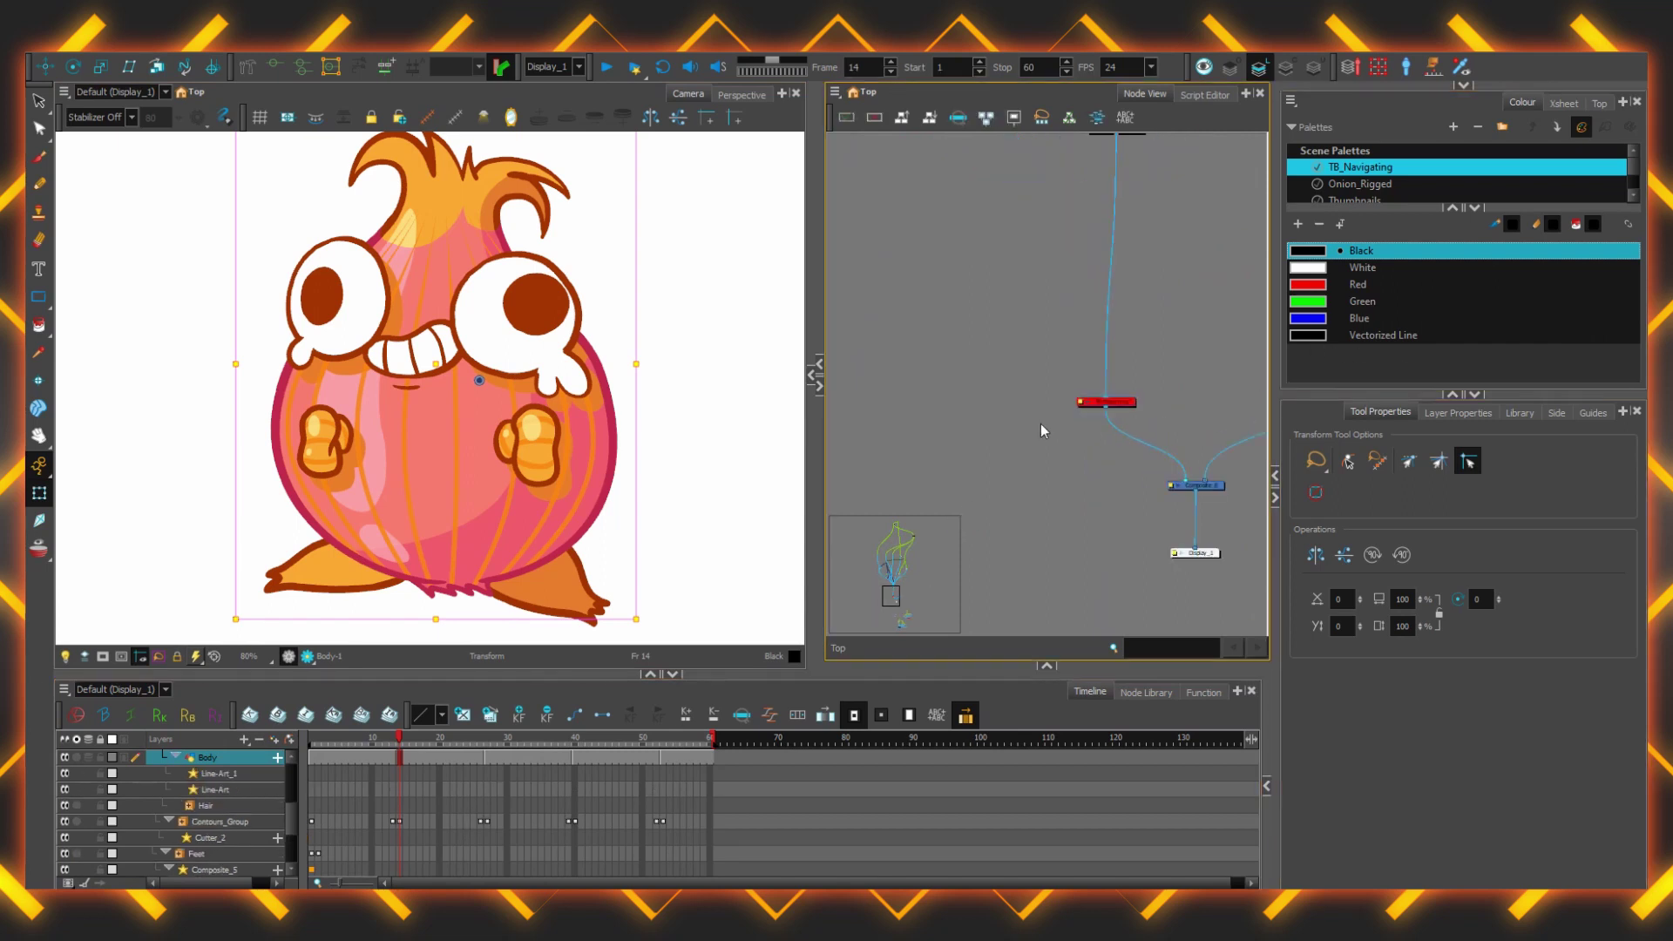
# - Select the red Transparency node above the final composite and locate its layer in the timeline
pyautogui.scroll(2, 1043, 430)
pyautogui.click(1130, 440)
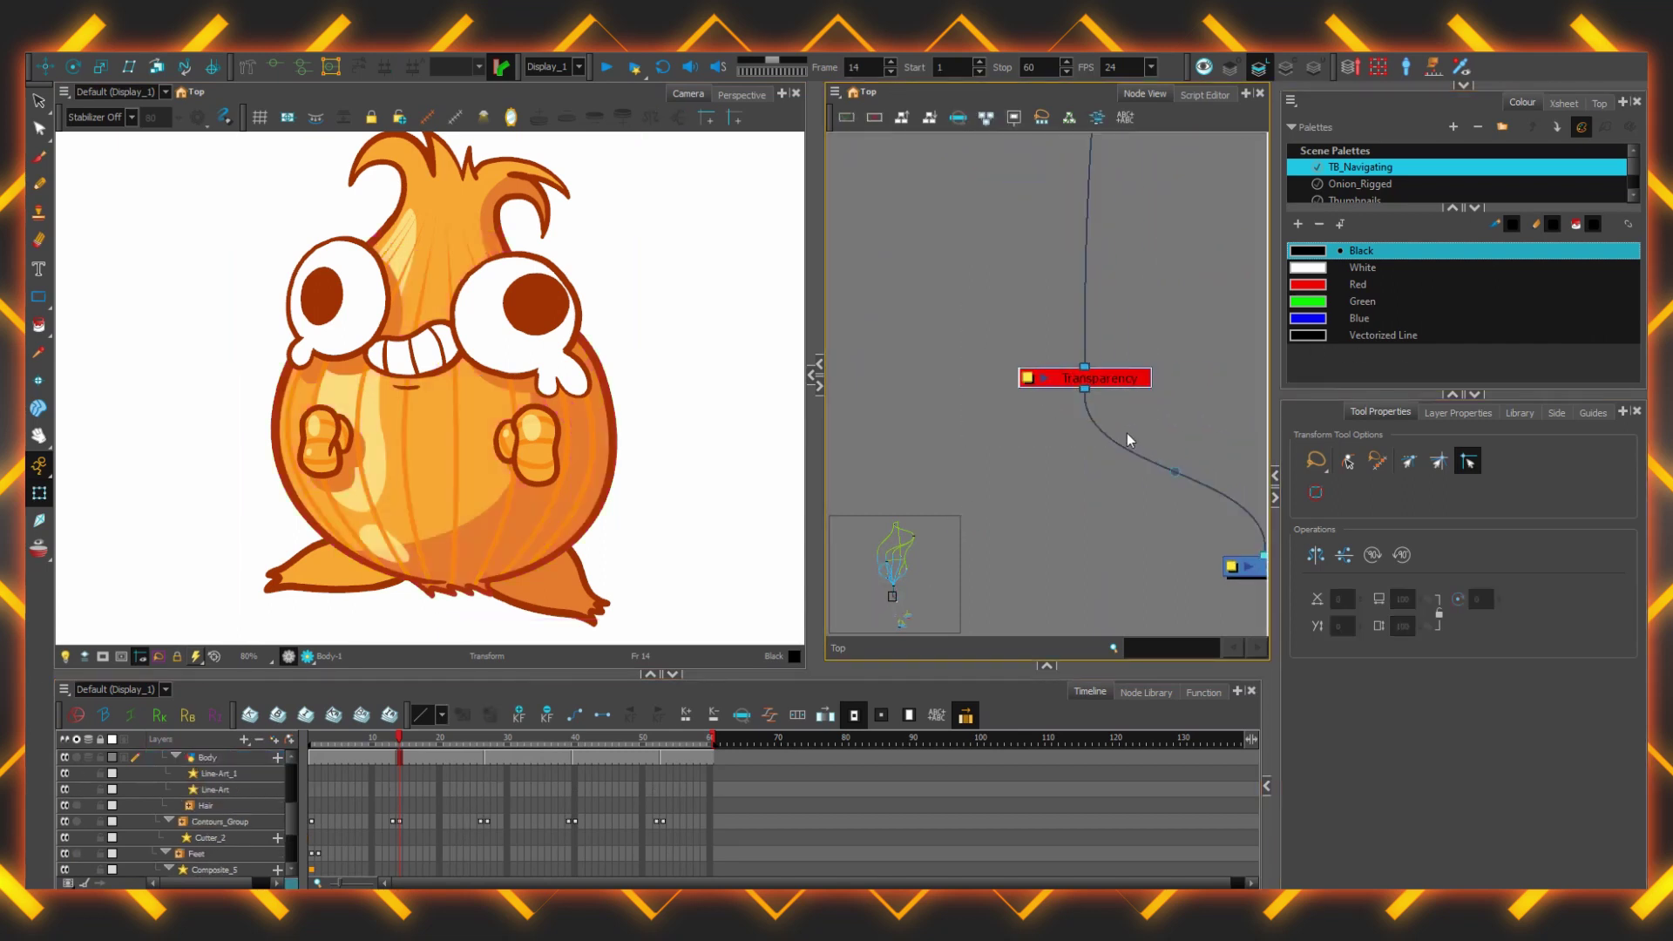
pyautogui.click(1124, 379)
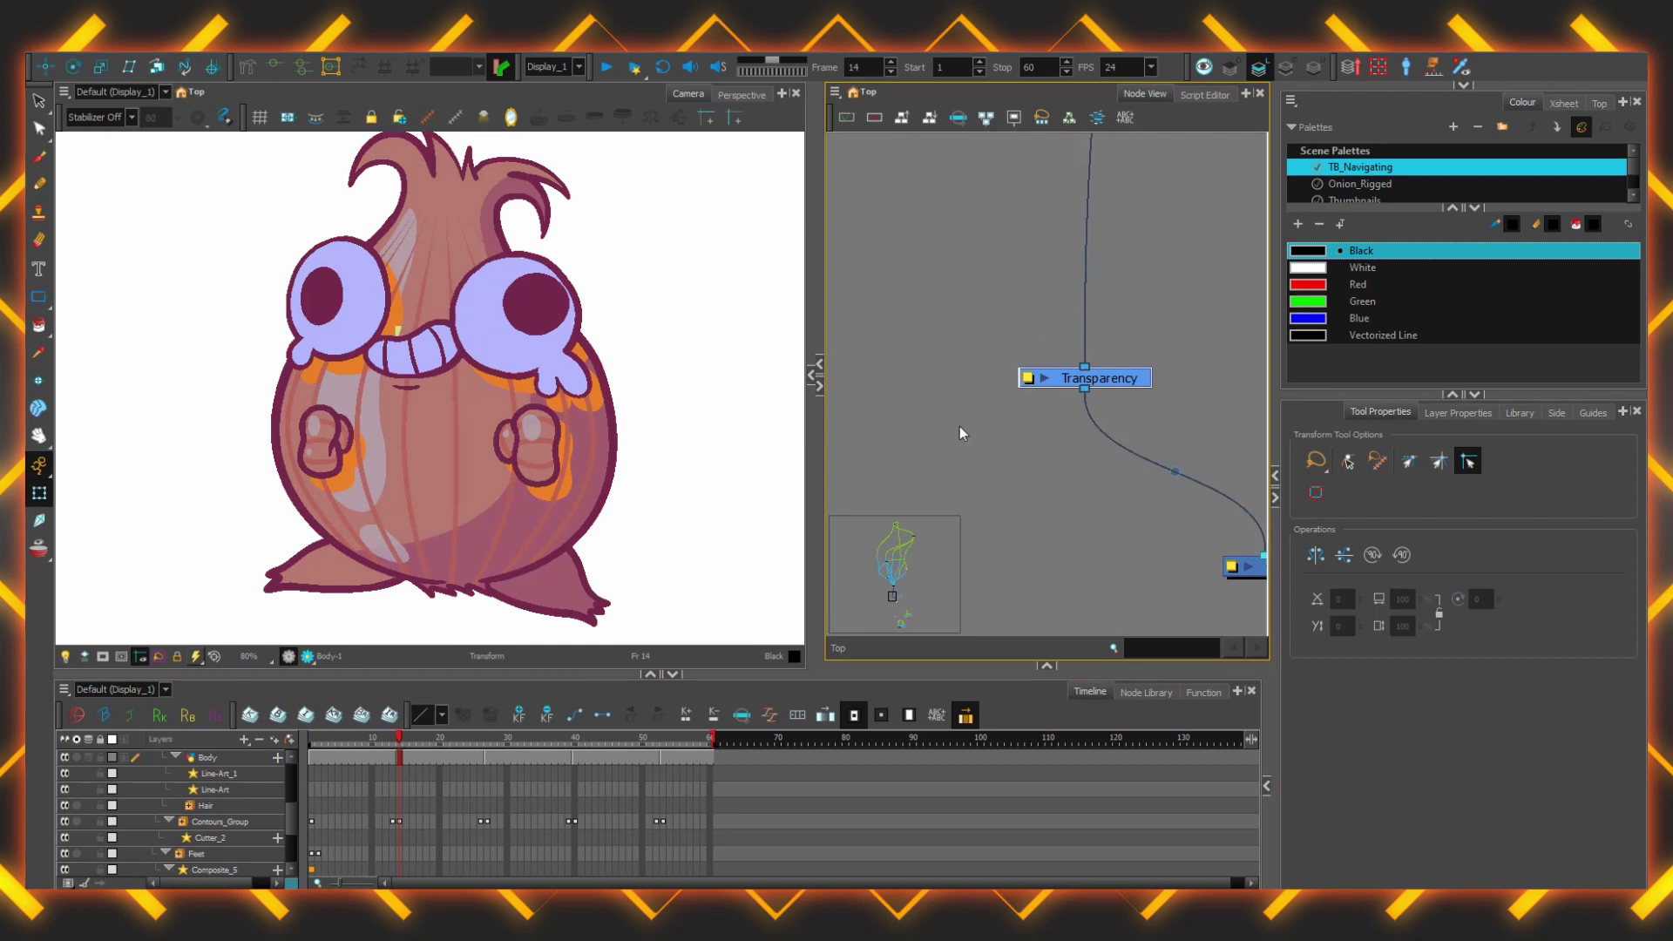
pyautogui.scroll(-2, 270, 806)
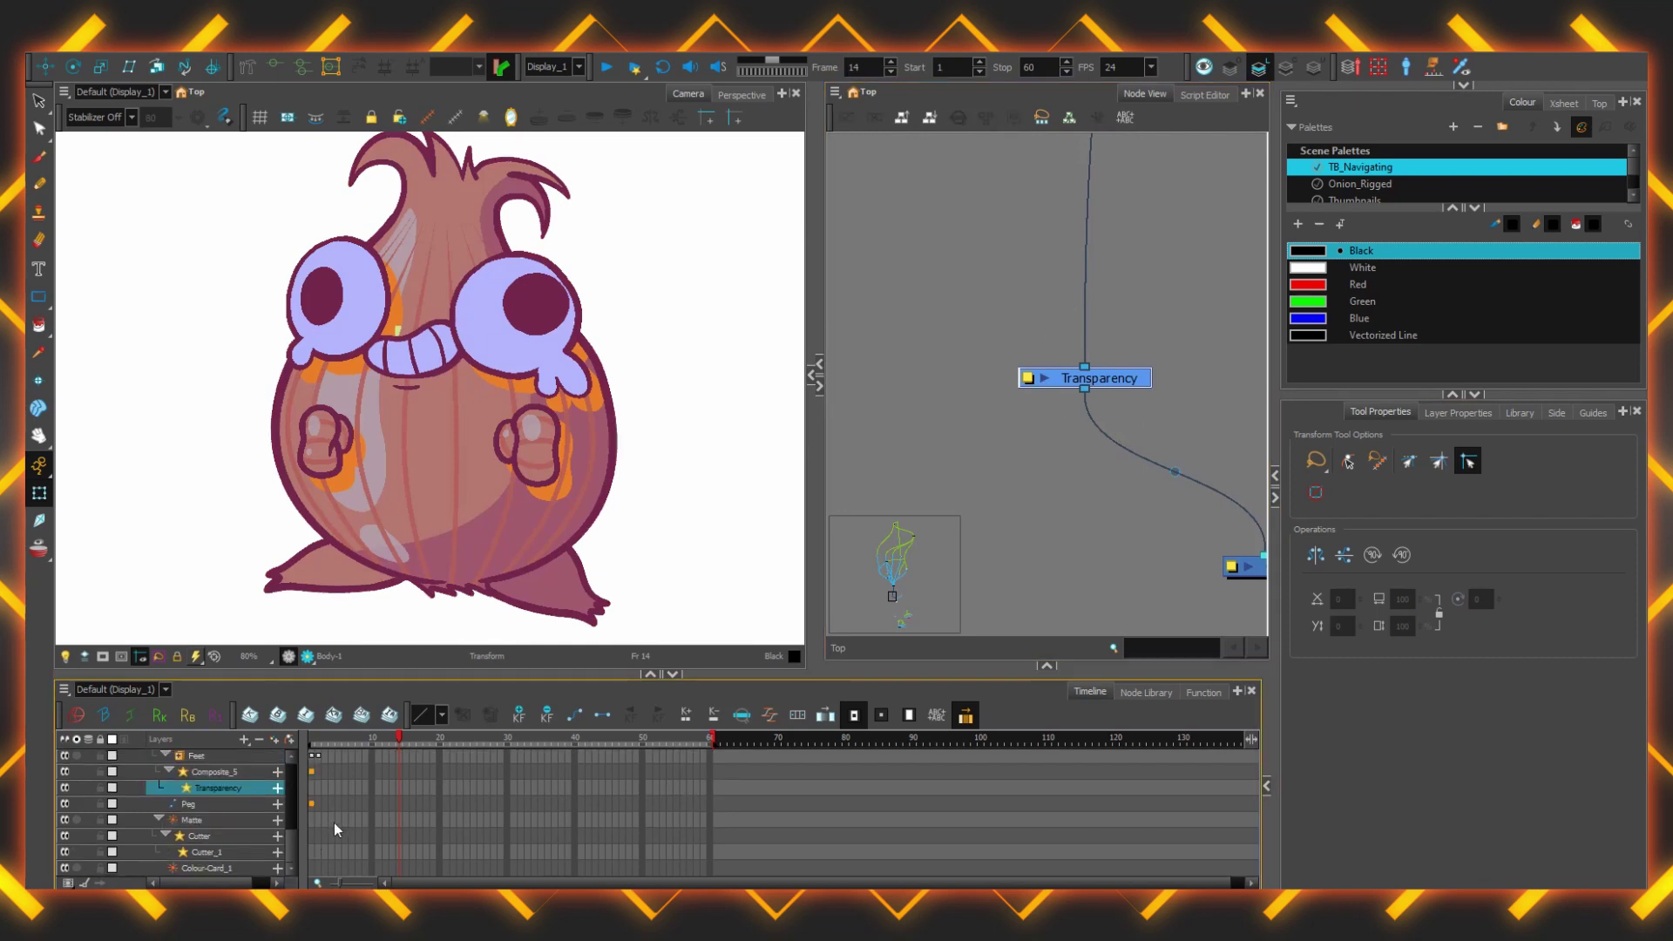
# - Expand the Transparency layer's parameter in the timeline and add keyframes to it at frames 4 and 13
pyautogui.click(277, 788)
pyautogui.click(331, 804)
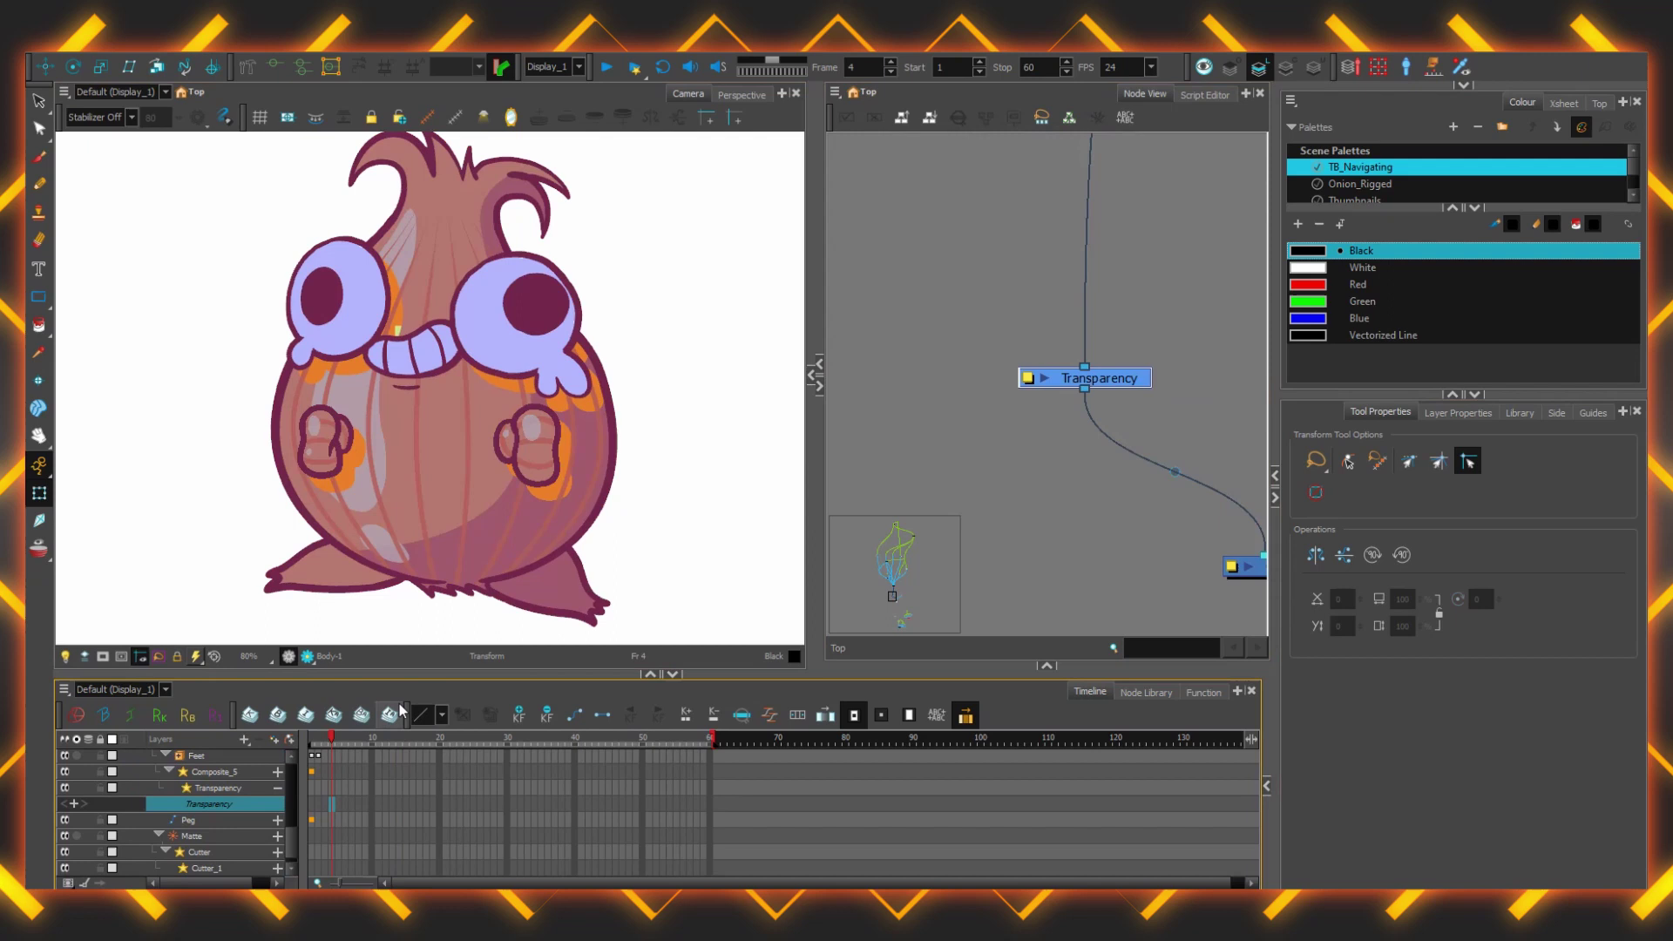
pyautogui.click(519, 714)
pyautogui.click(393, 804)
pyautogui.click(518, 714)
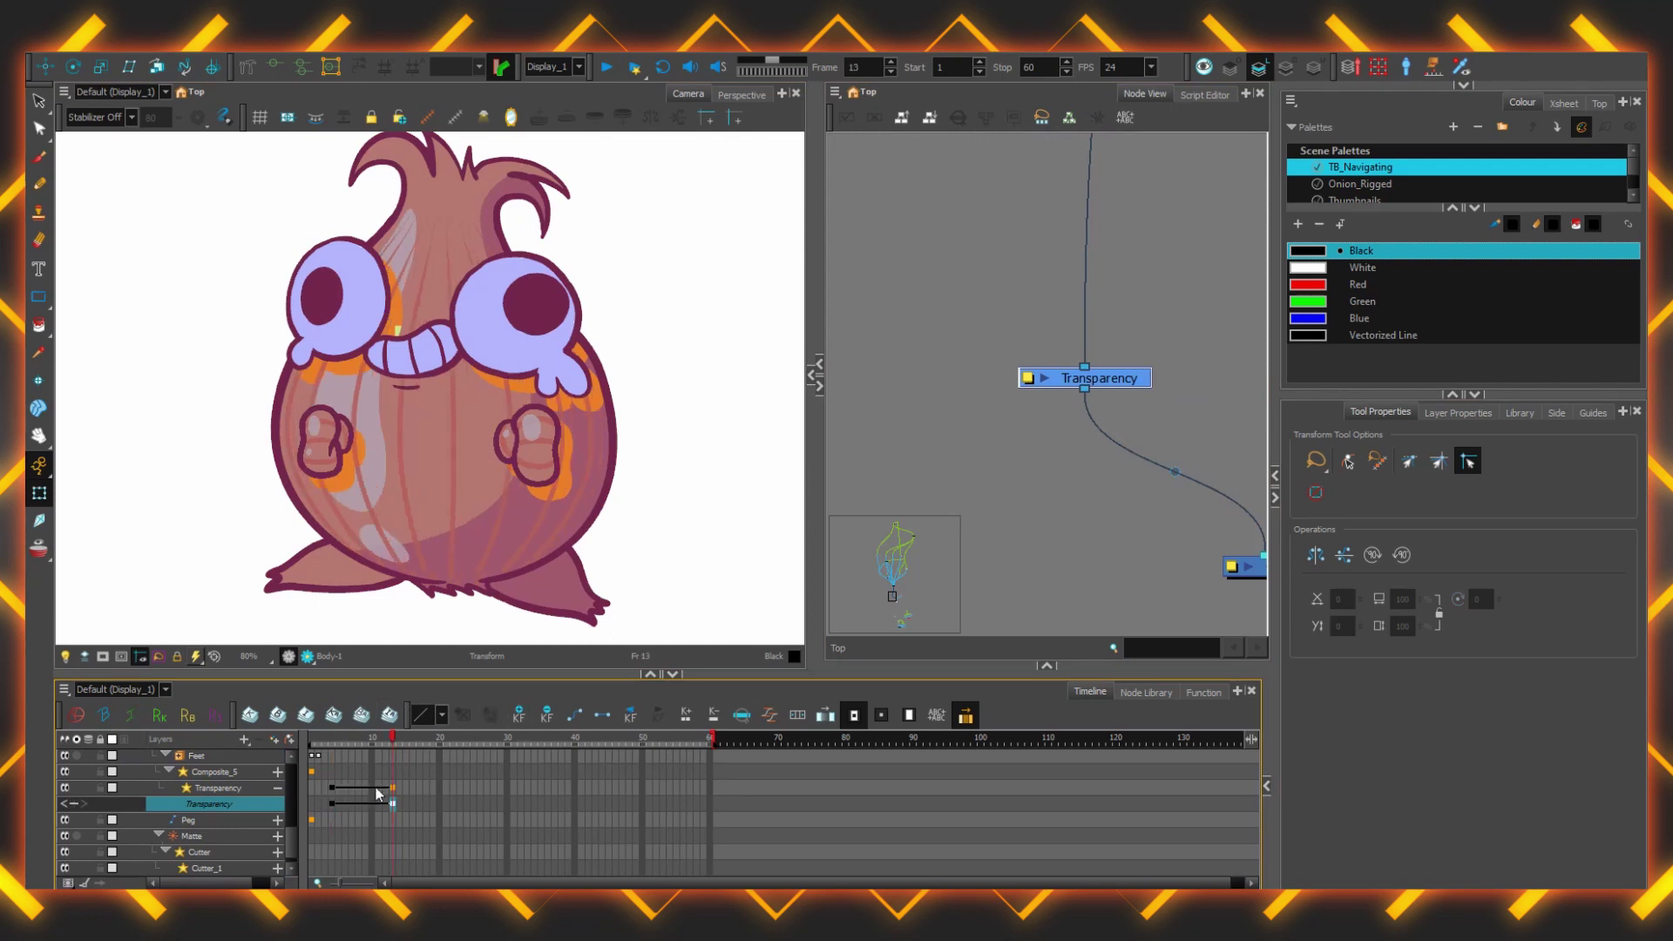
pyautogui.click(332, 805)
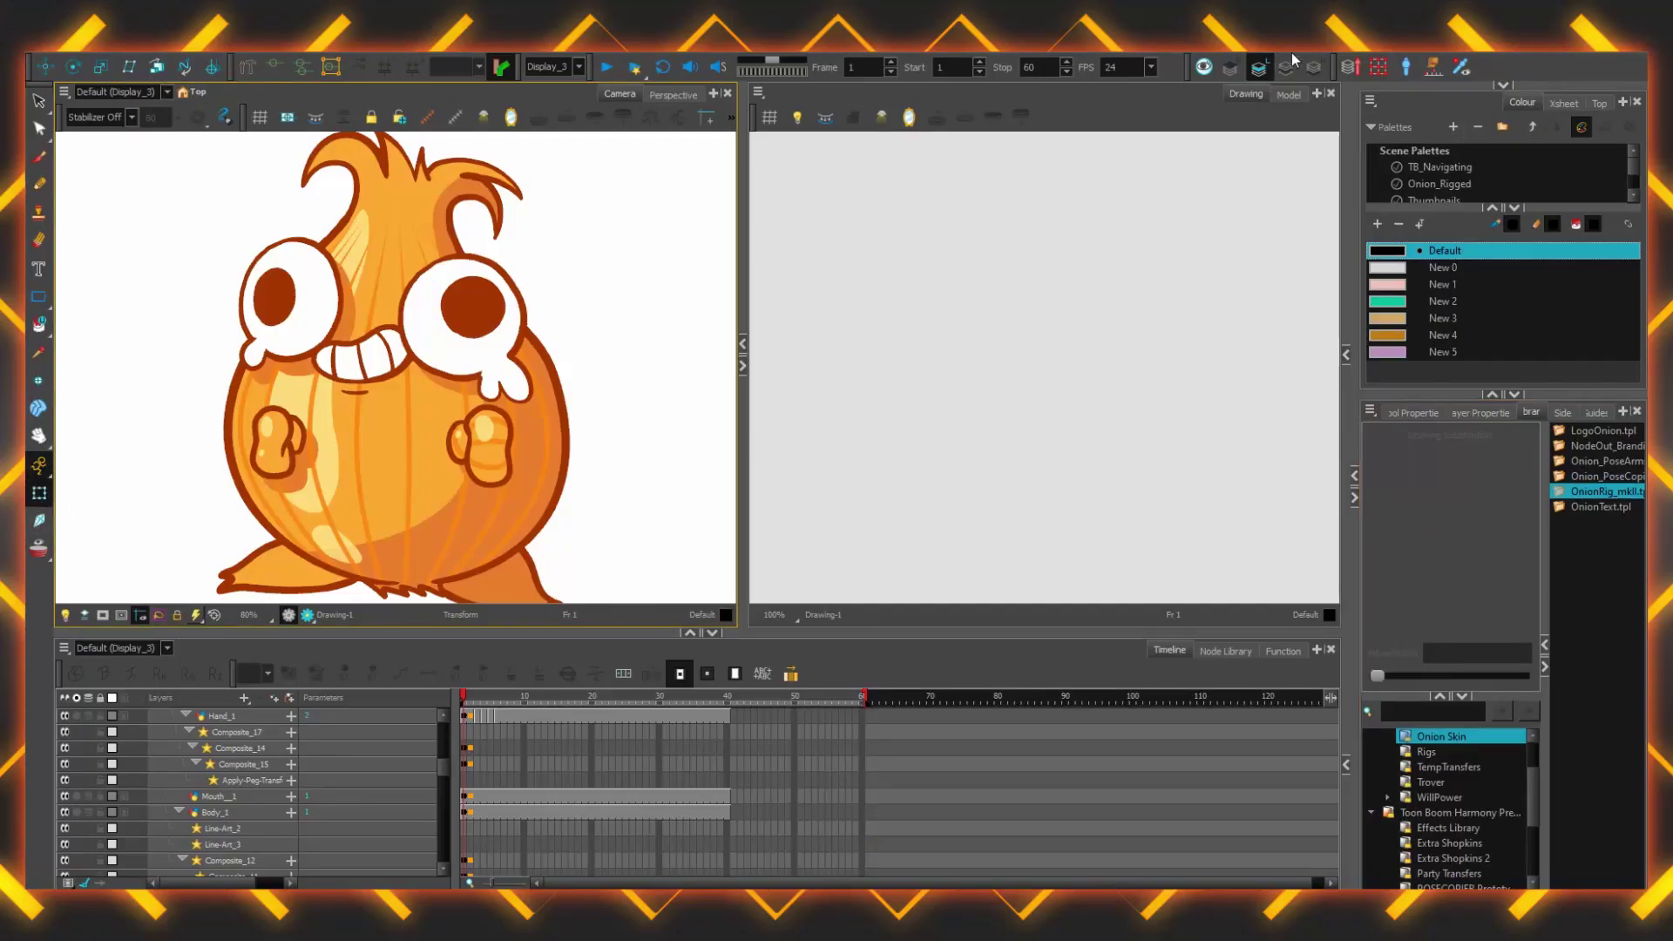
# - Select the Right_Hand contour drawing in the camera view and show the Transform tool's properties
pyautogui.click(460, 309)
pyautogui.click(487, 432)
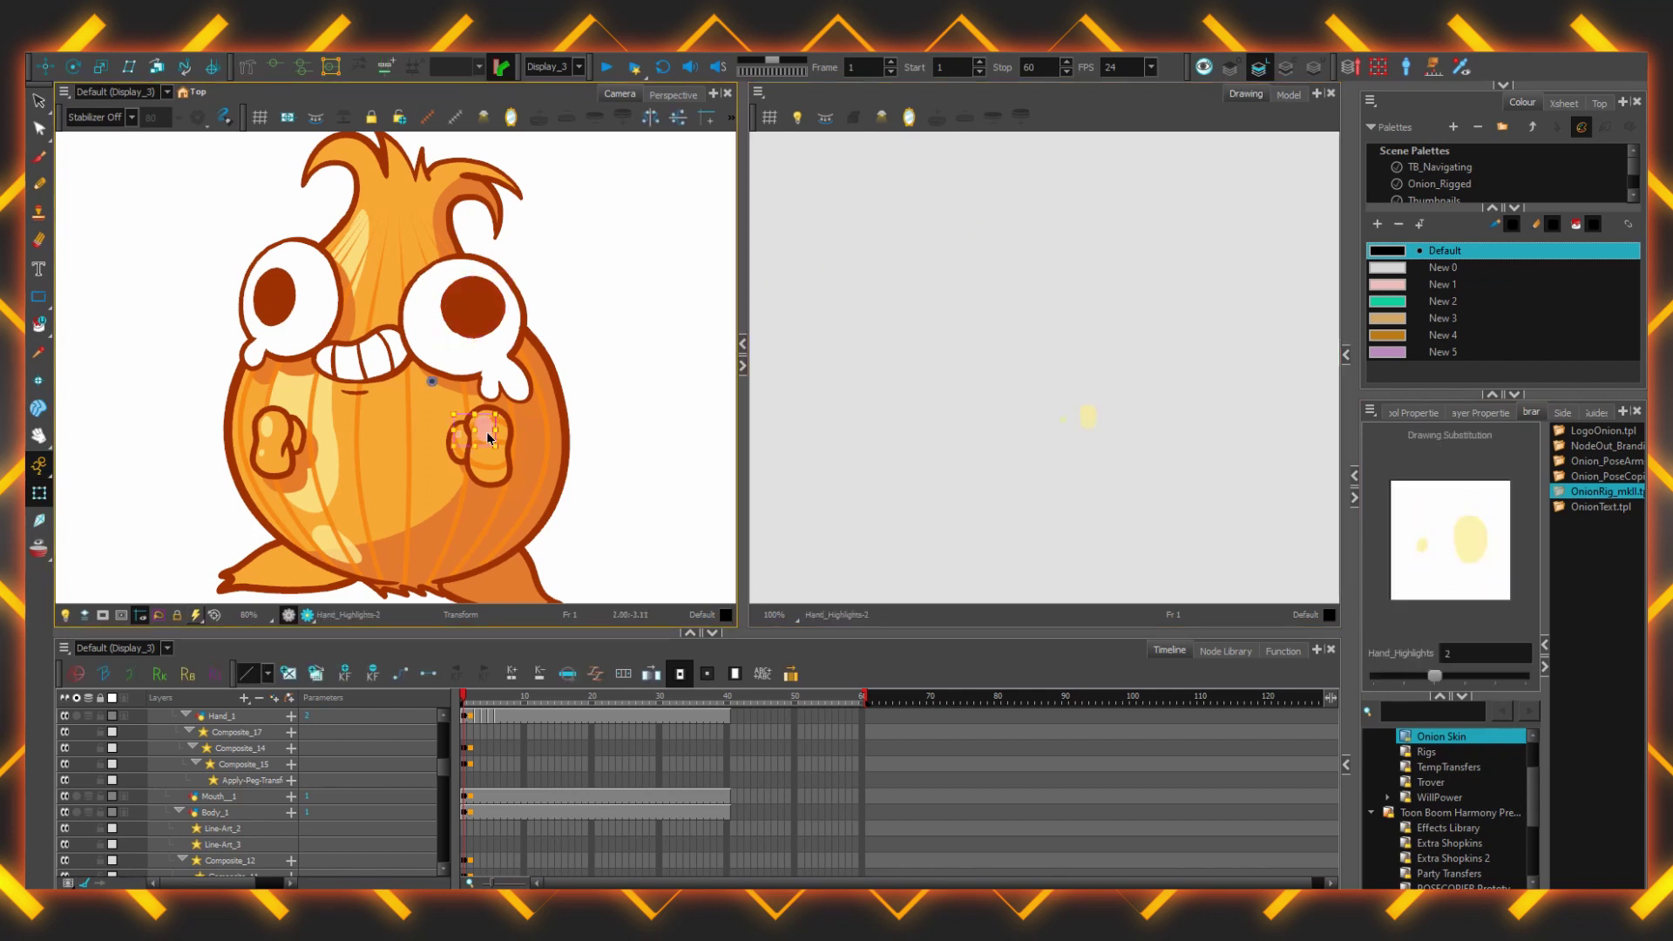
pyautogui.click(509, 472)
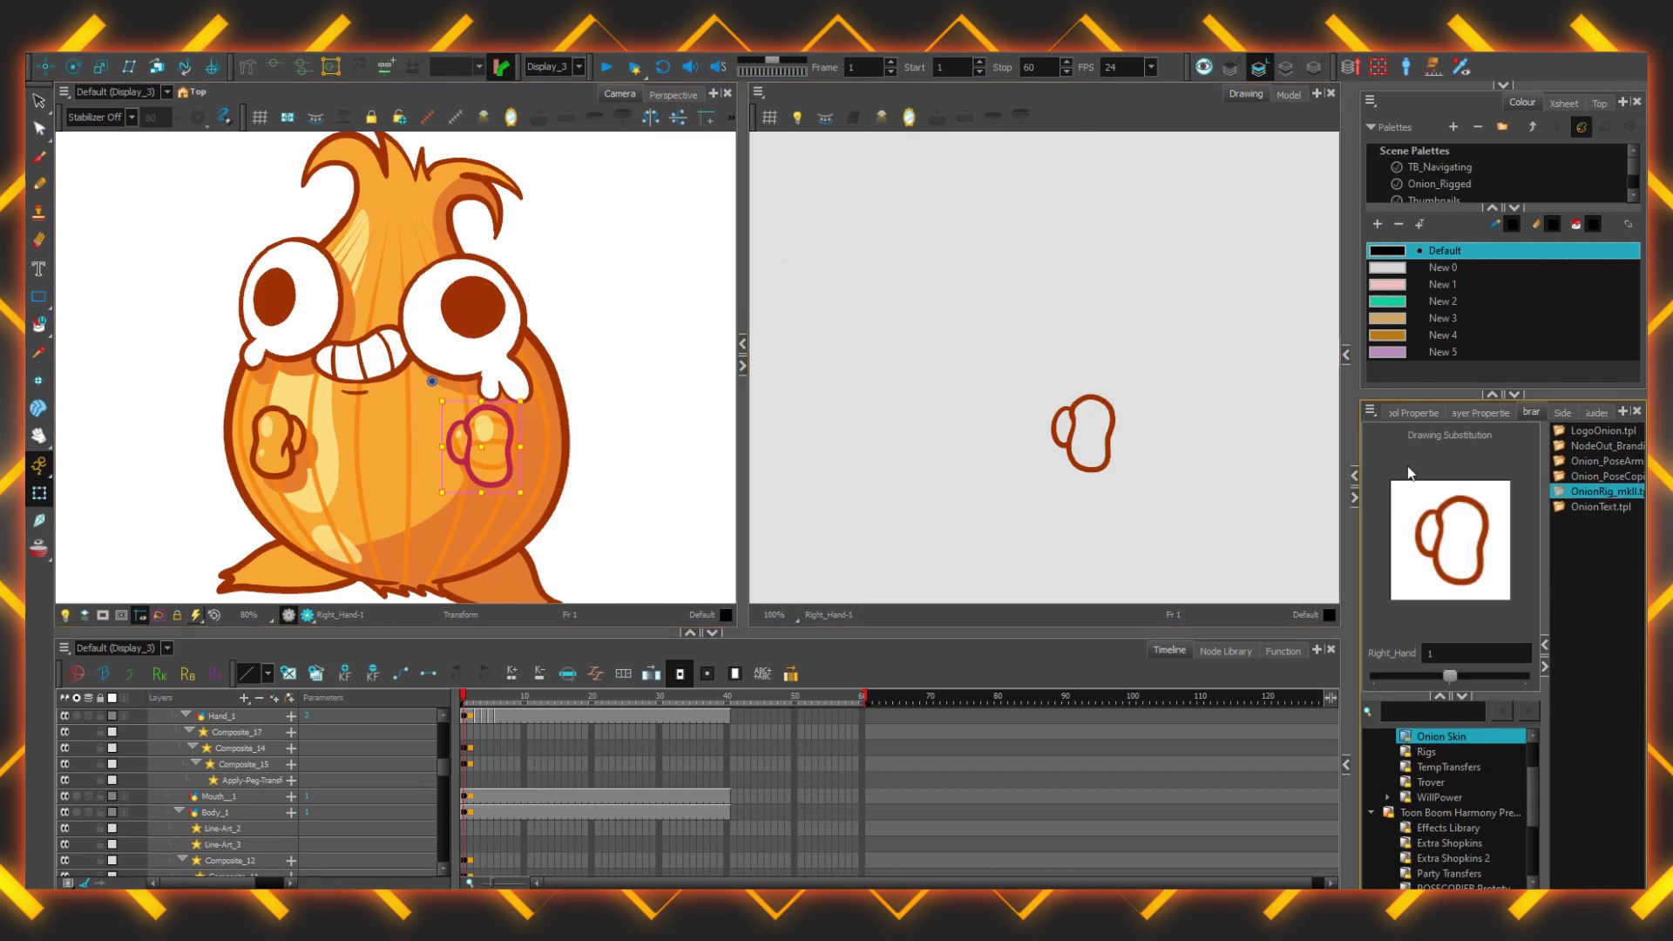
pyautogui.click(1403, 413)
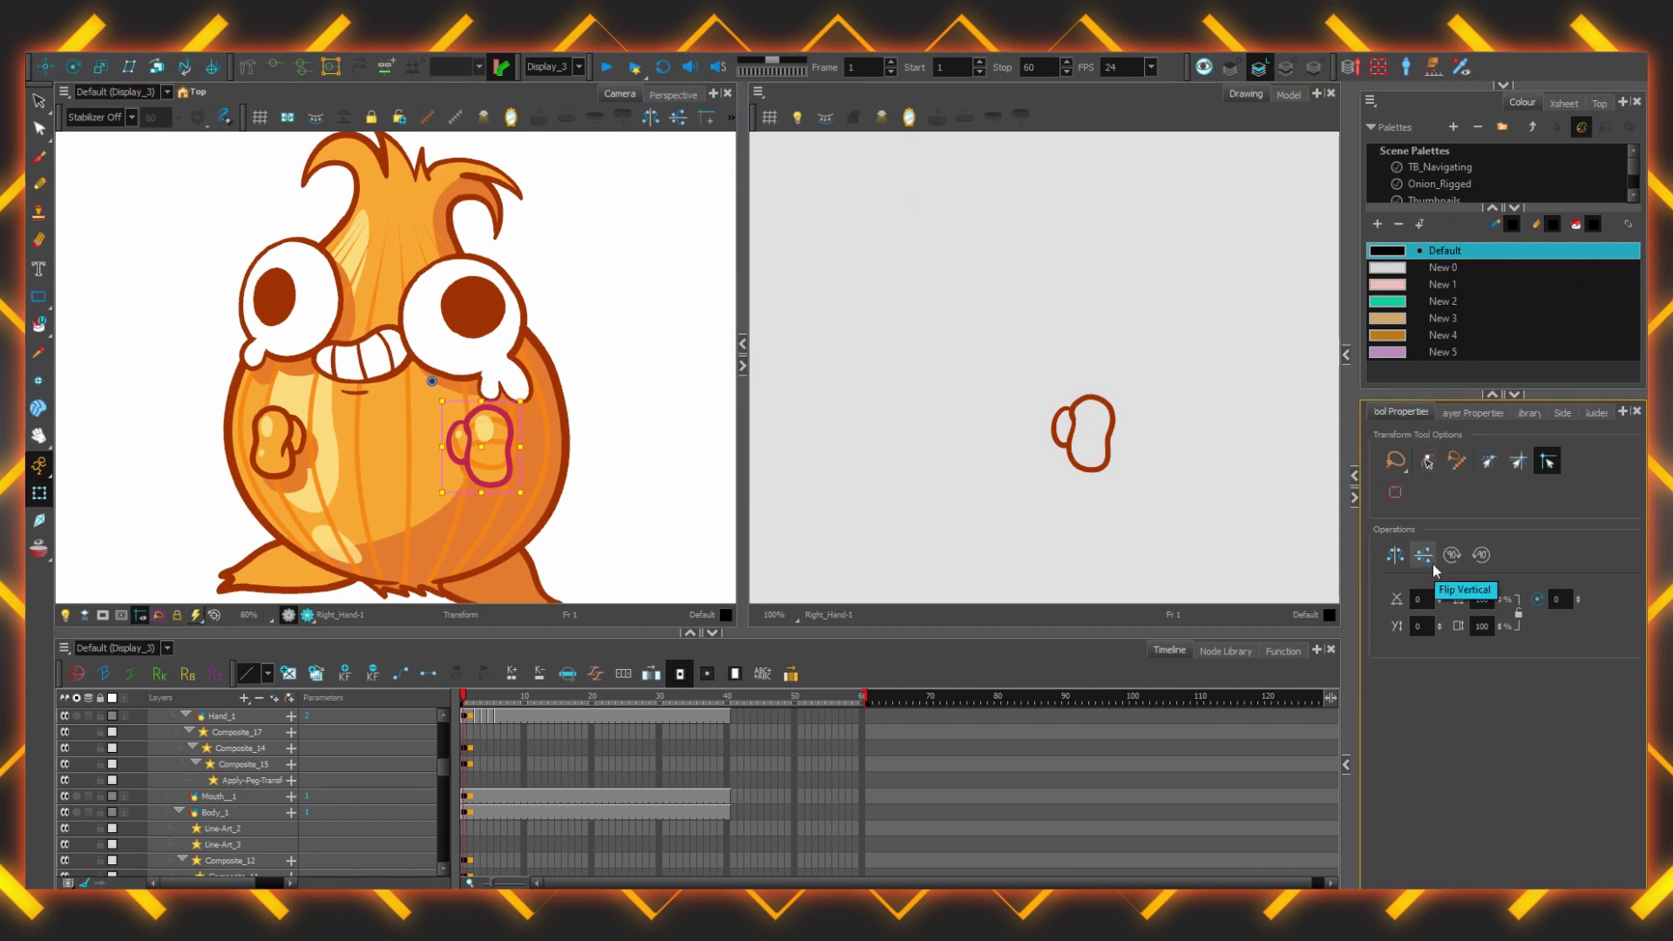
# - Turn the Drawing view's light table on and back off to compare the hand contour with the other layers
pyautogui.click(796, 120)
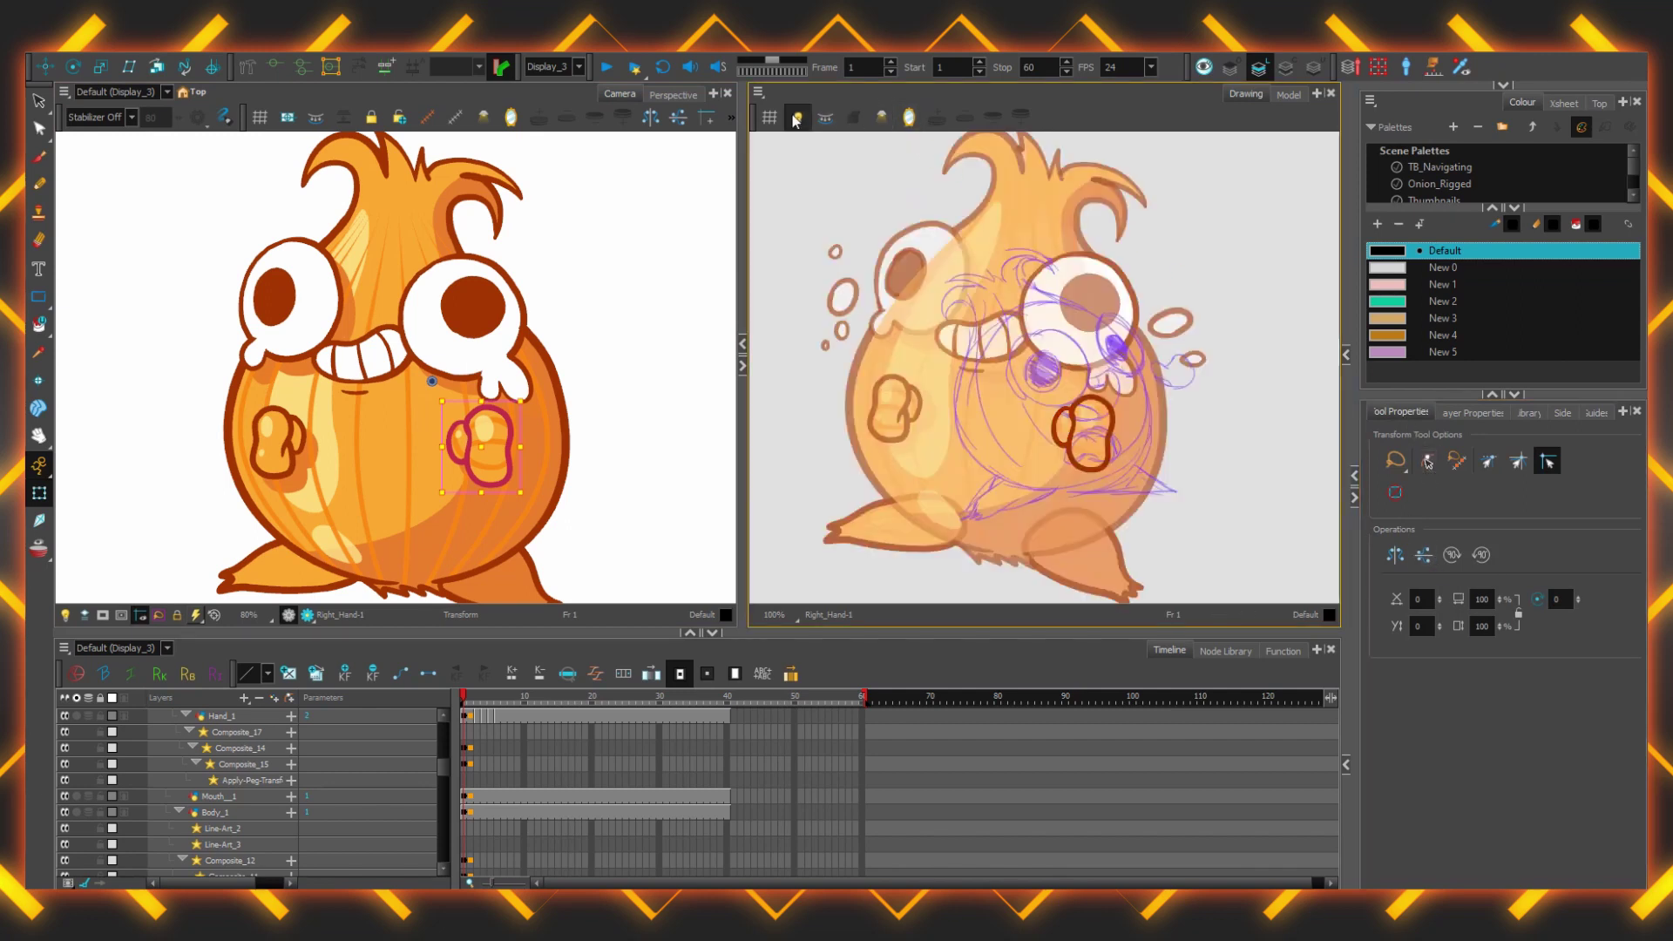
pyautogui.click(796, 119)
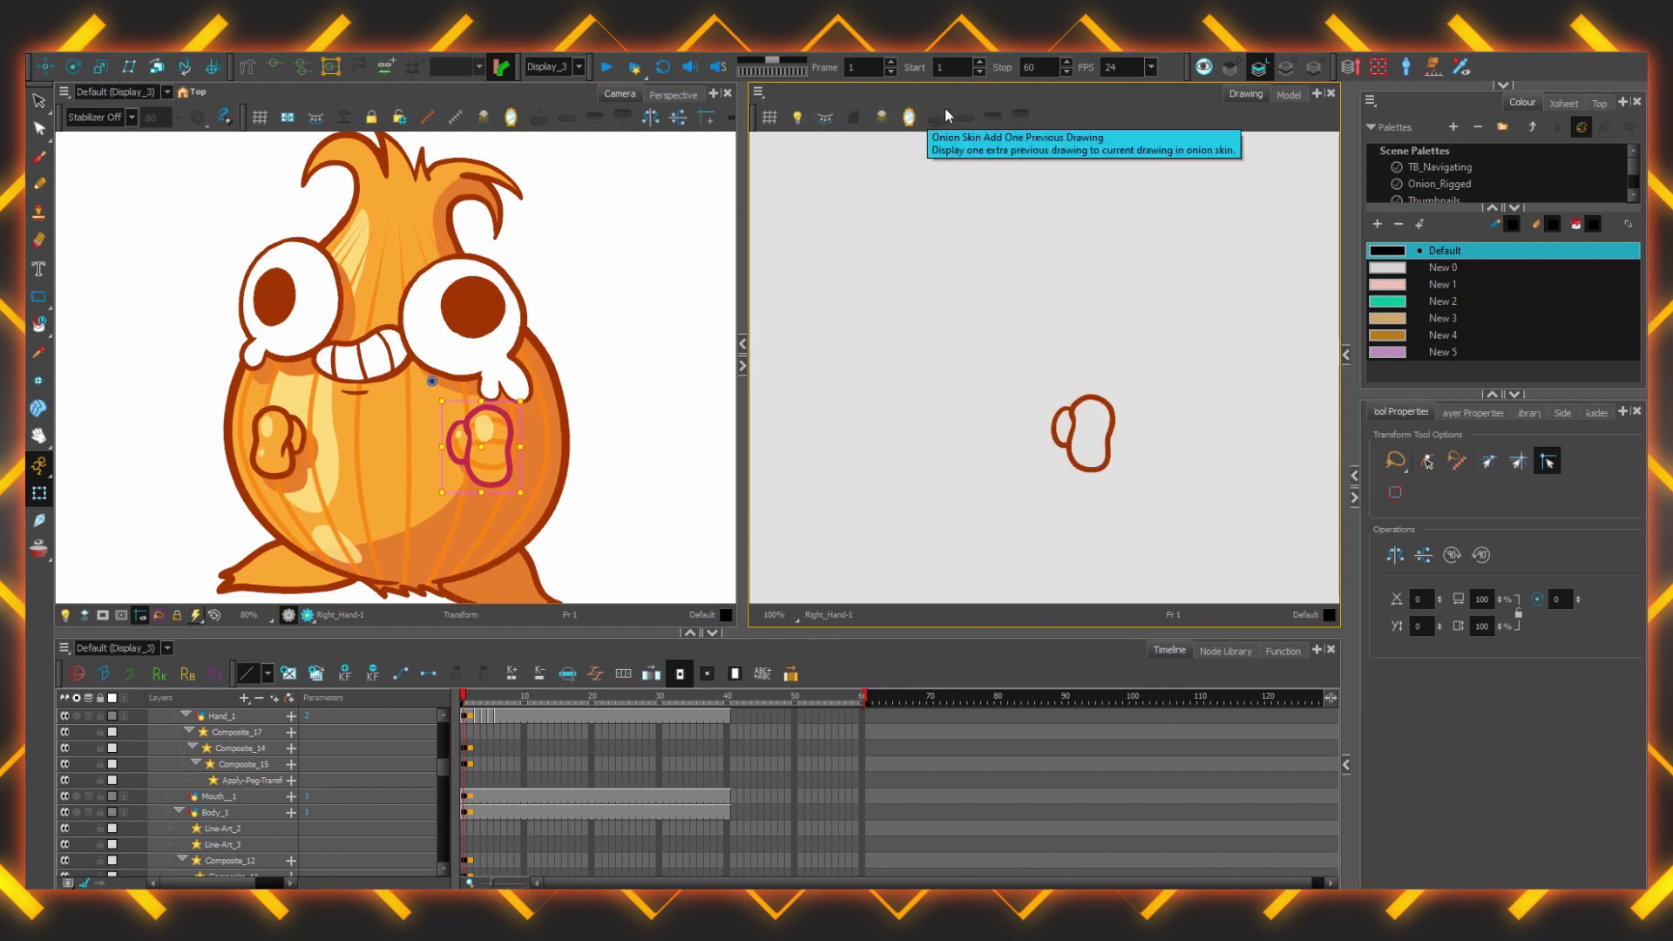
# - Select the left hand, left eye, body line, foot and body drawings one by one in the camera view to inspect them in the Drawing view
pyautogui.click(1201, 74)
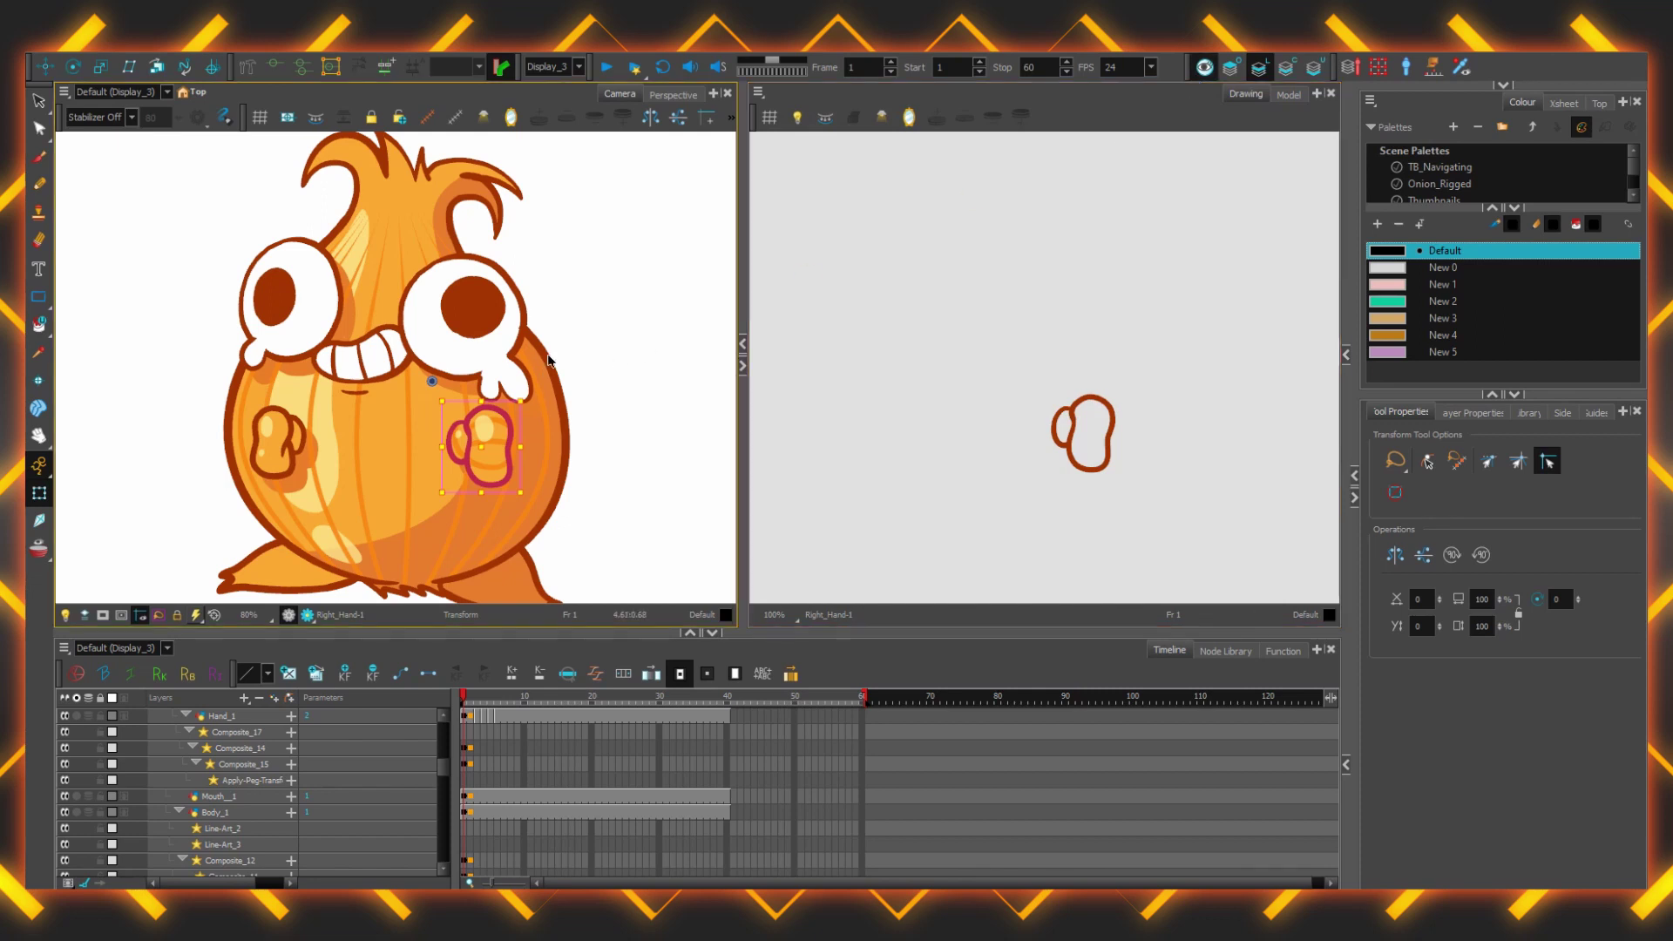
pyautogui.click(548, 359)
pyautogui.click(508, 426)
pyautogui.click(295, 450)
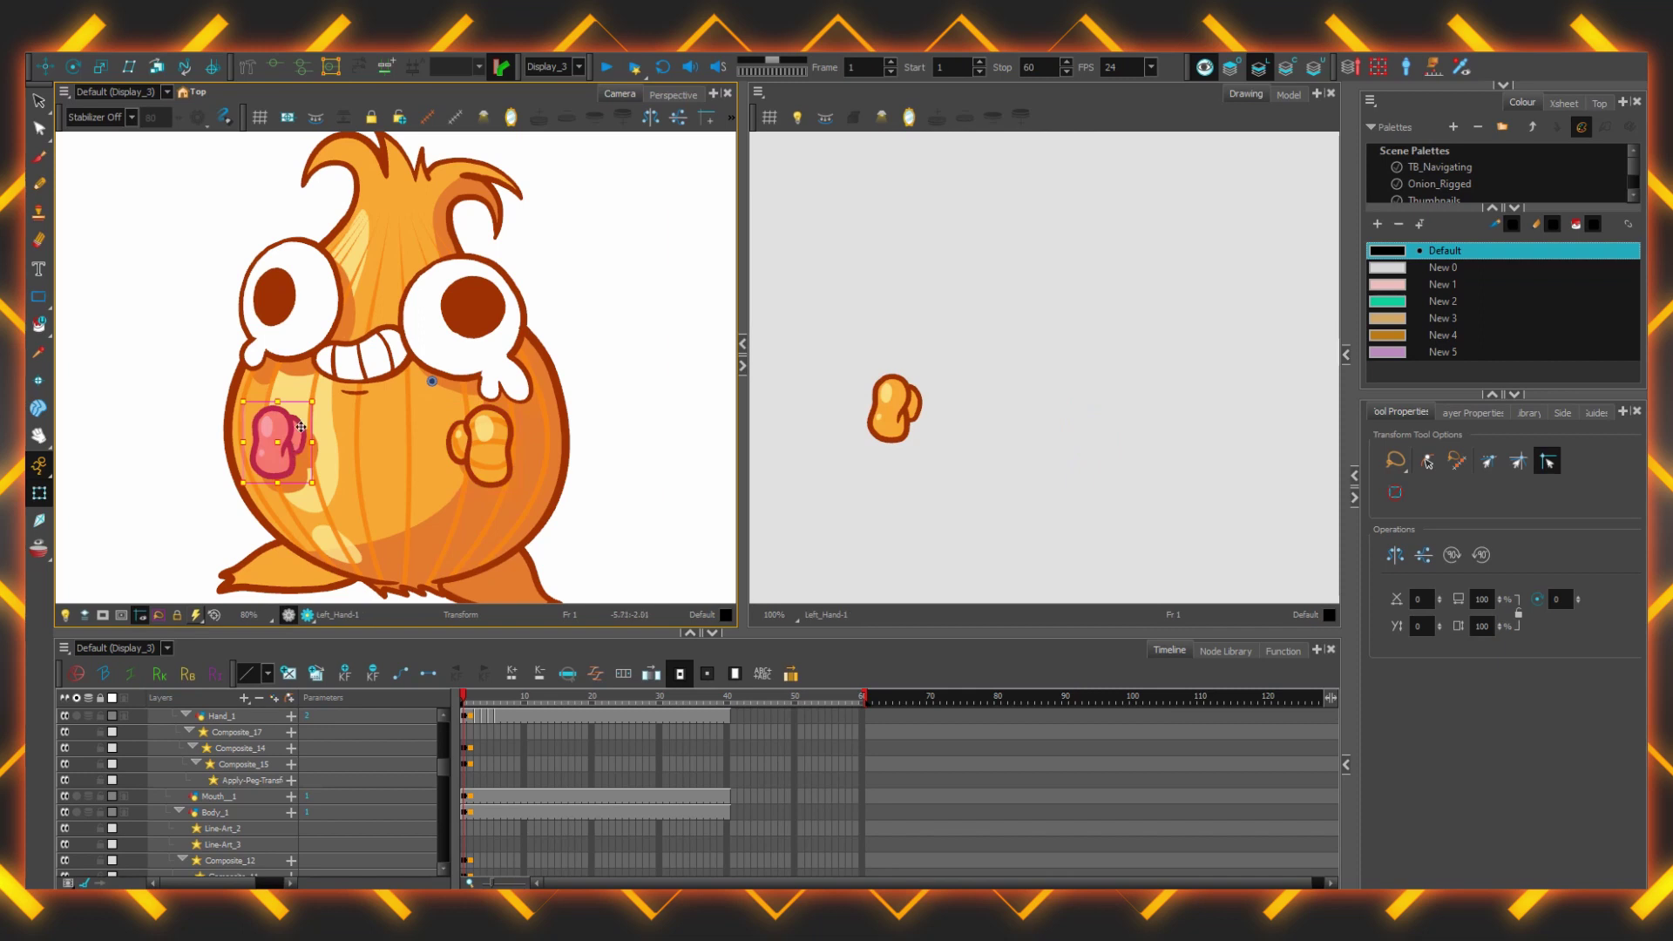
pyautogui.click(365, 381)
pyautogui.click(319, 297)
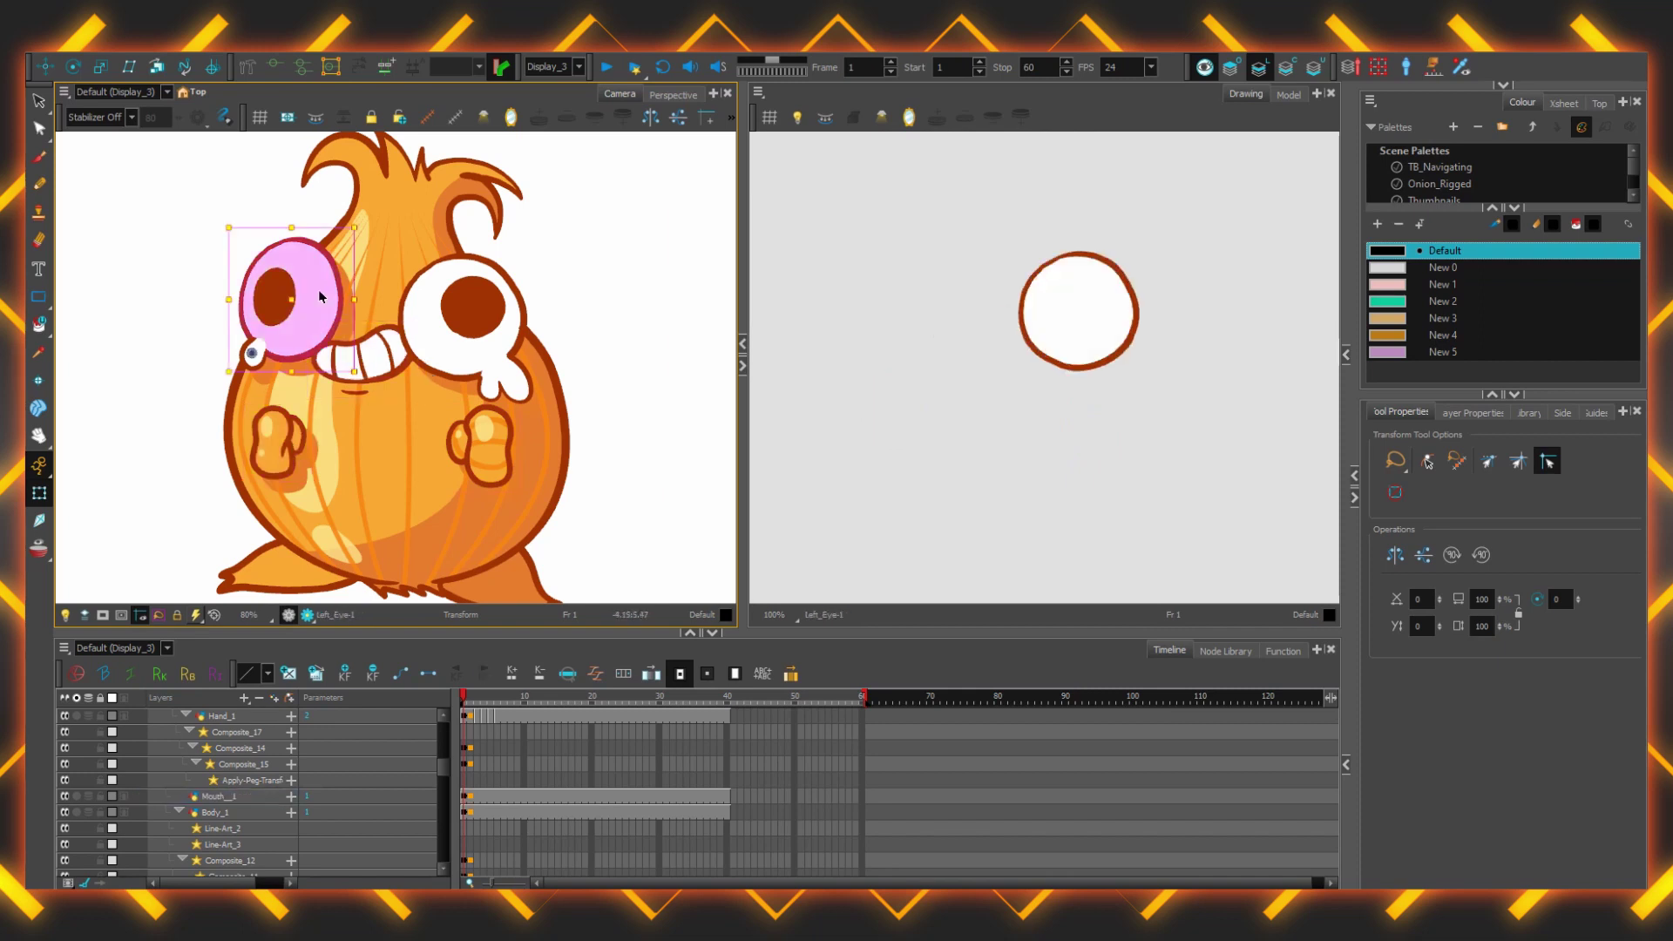
pyautogui.click(420, 243)
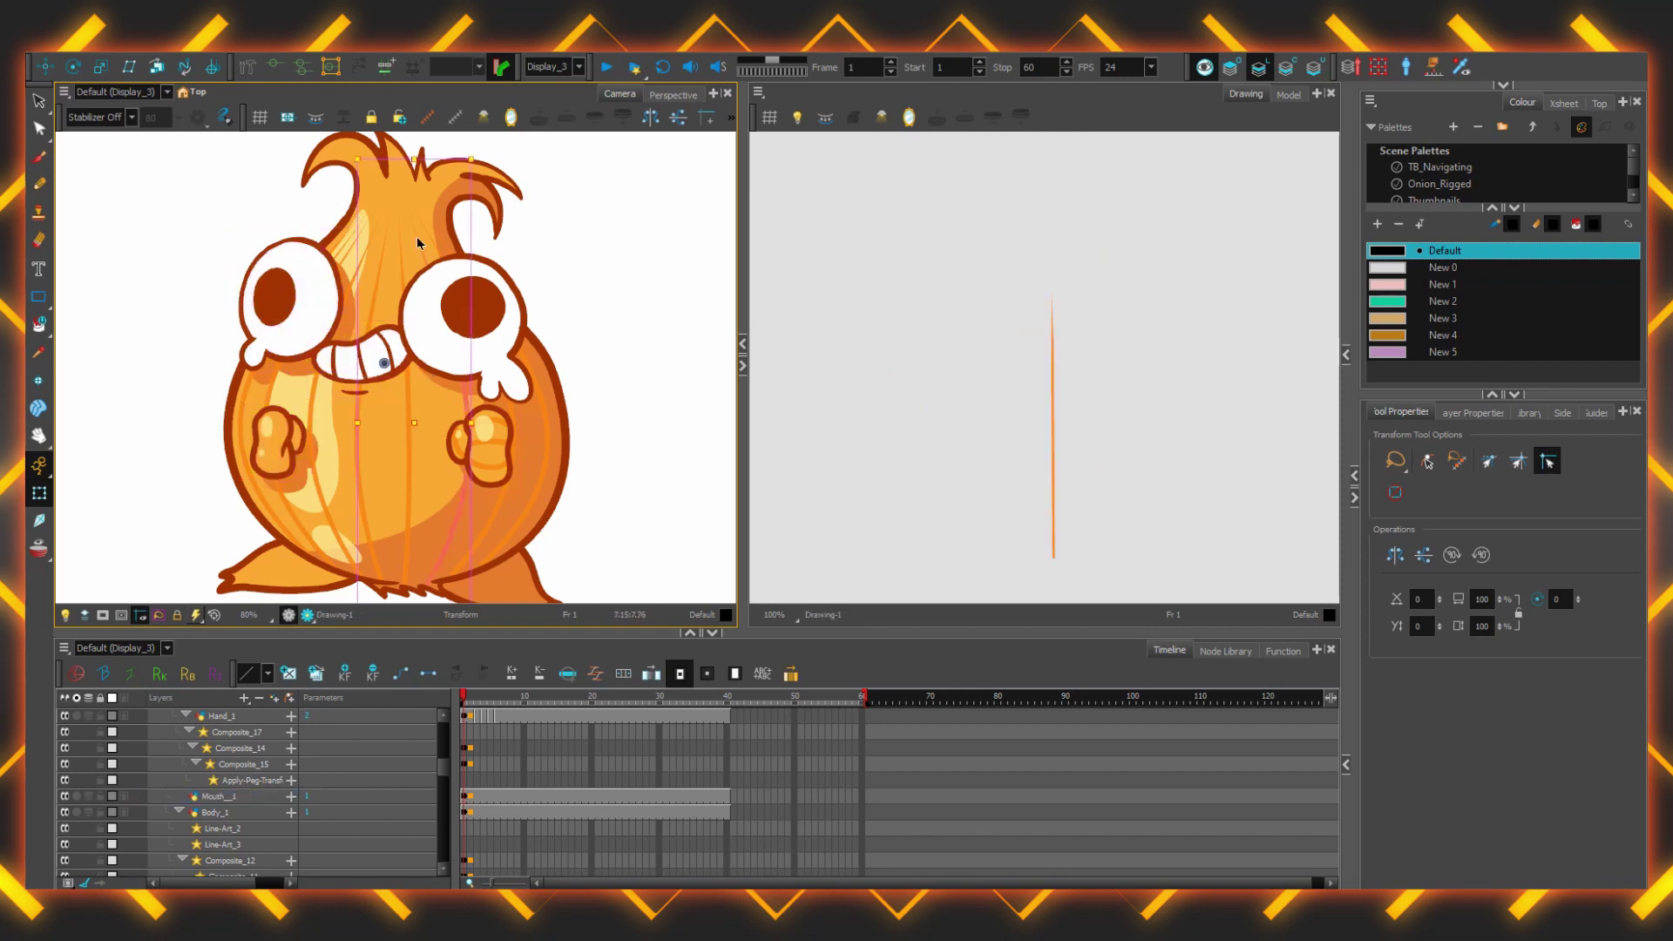
pyautogui.click(523, 581)
pyautogui.click(446, 494)
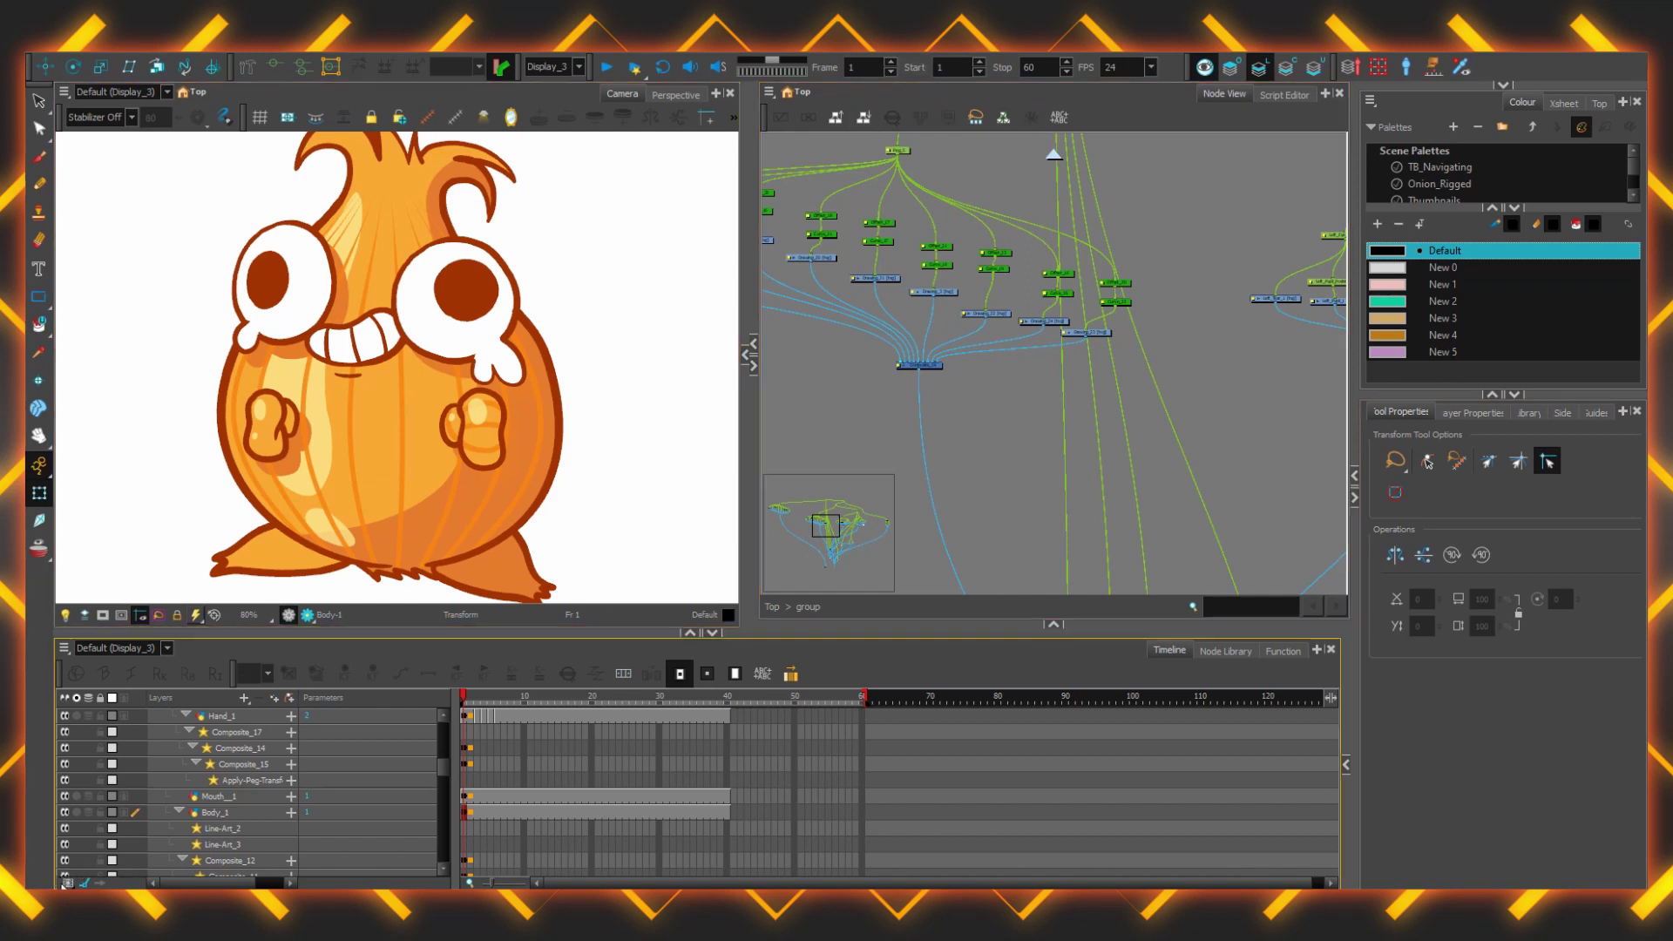
# - Set the timeline to Selection Only Mode so it lists only the selected layers
pyautogui.click(70, 883)
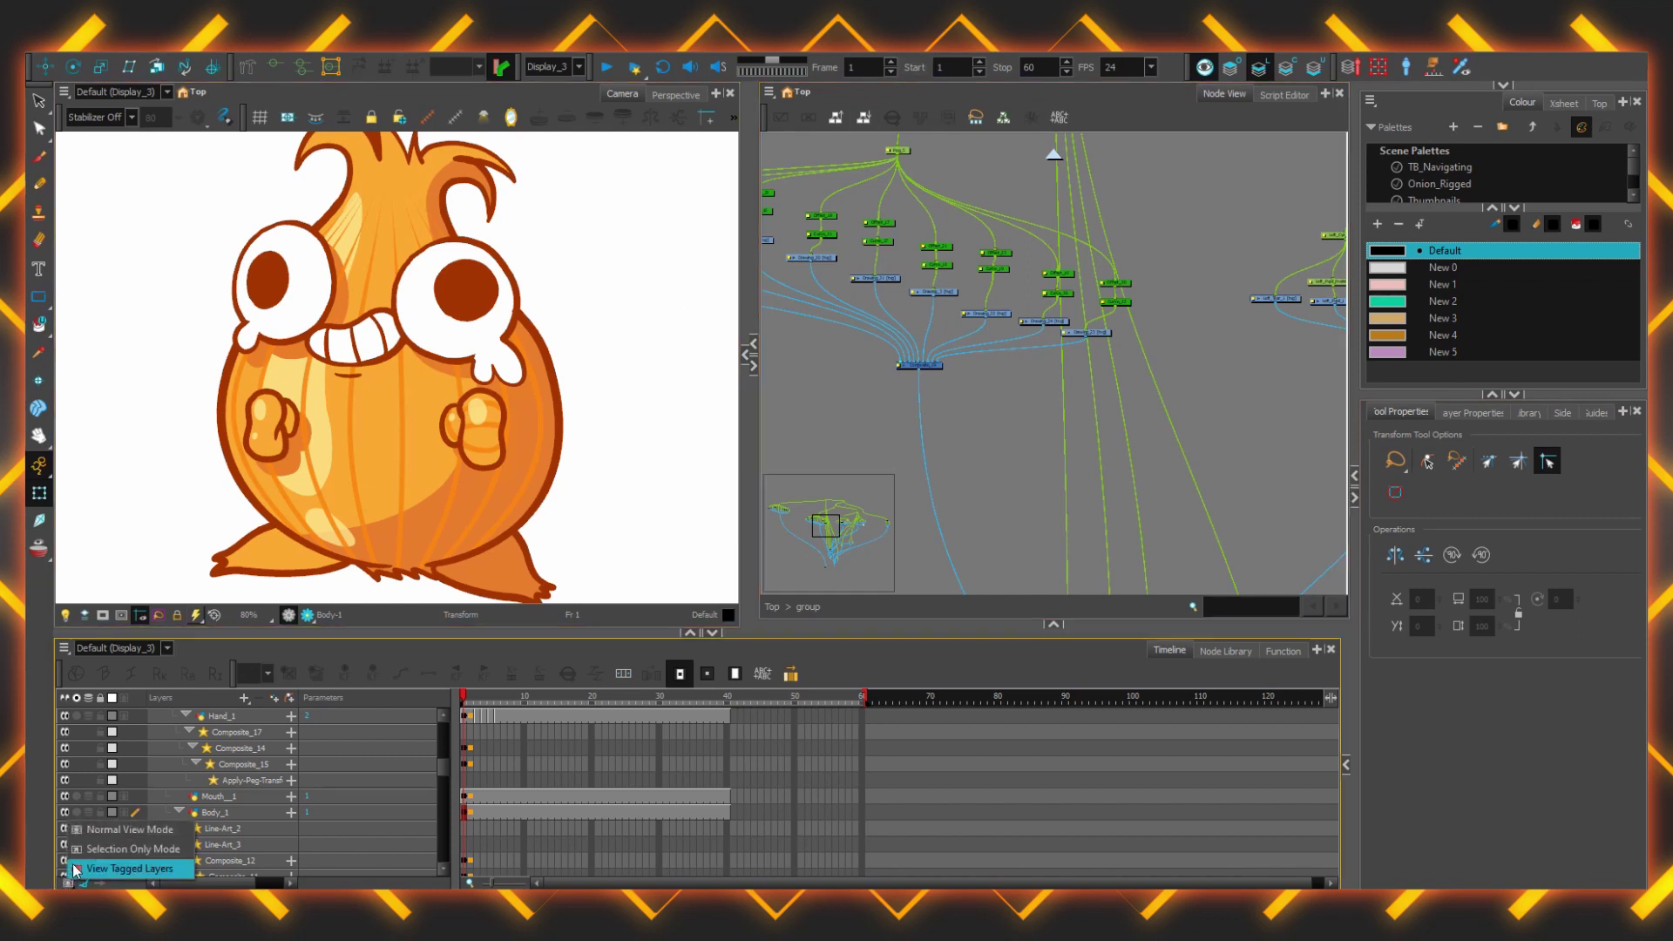
pyautogui.click(157, 850)
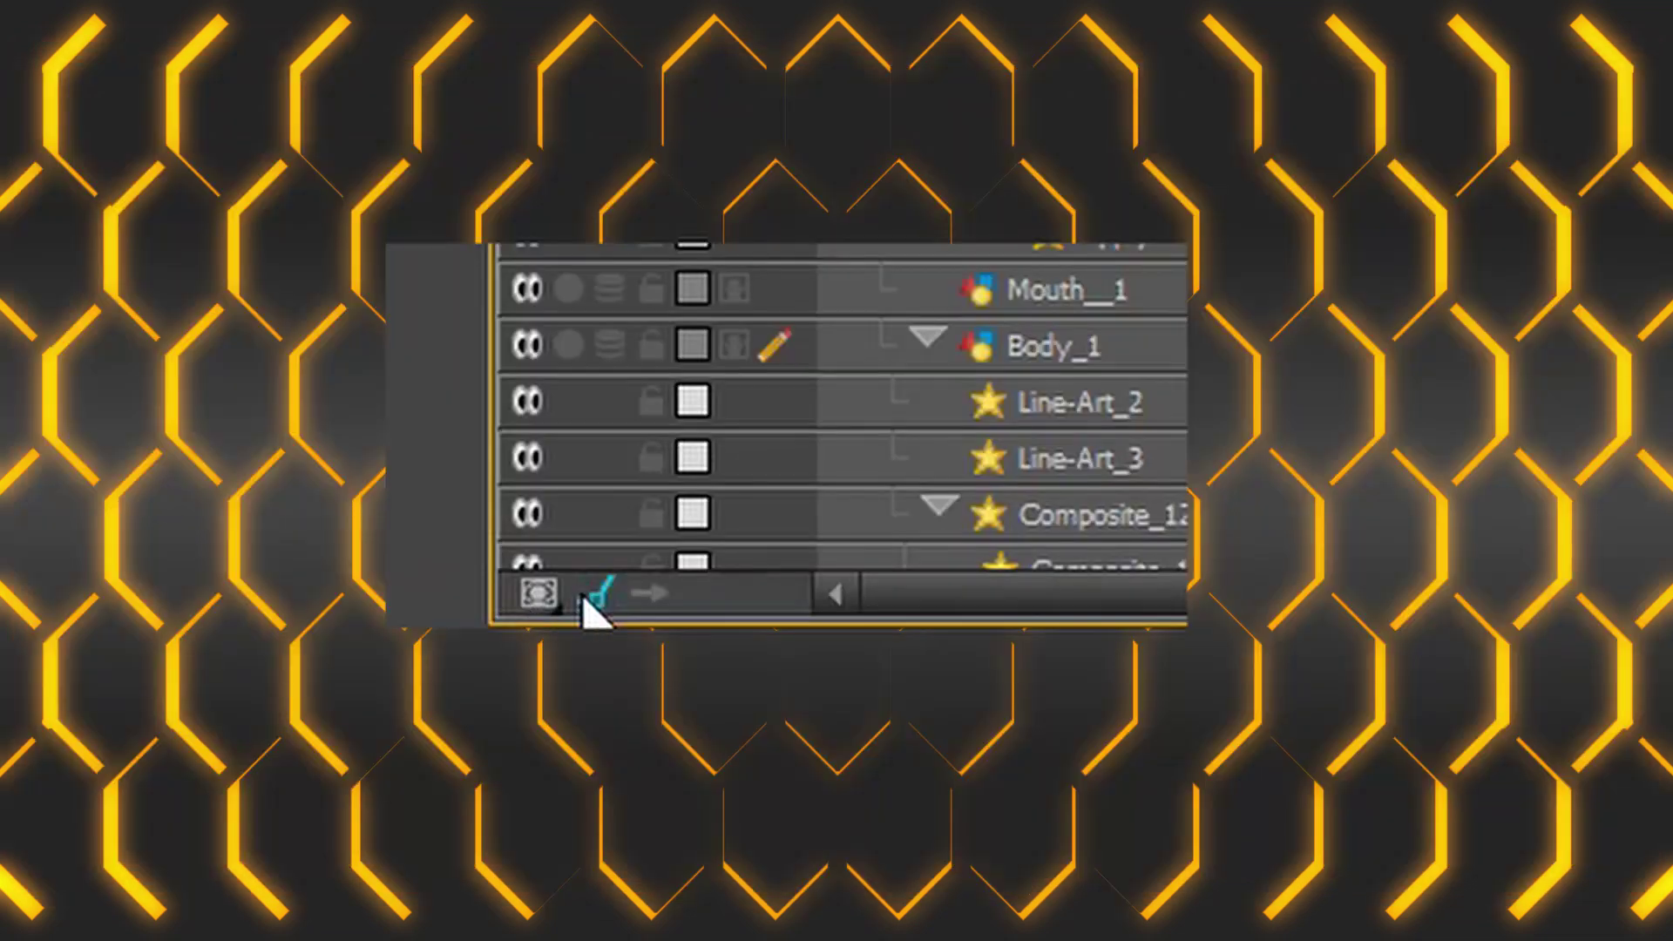
pyautogui.click(537, 592)
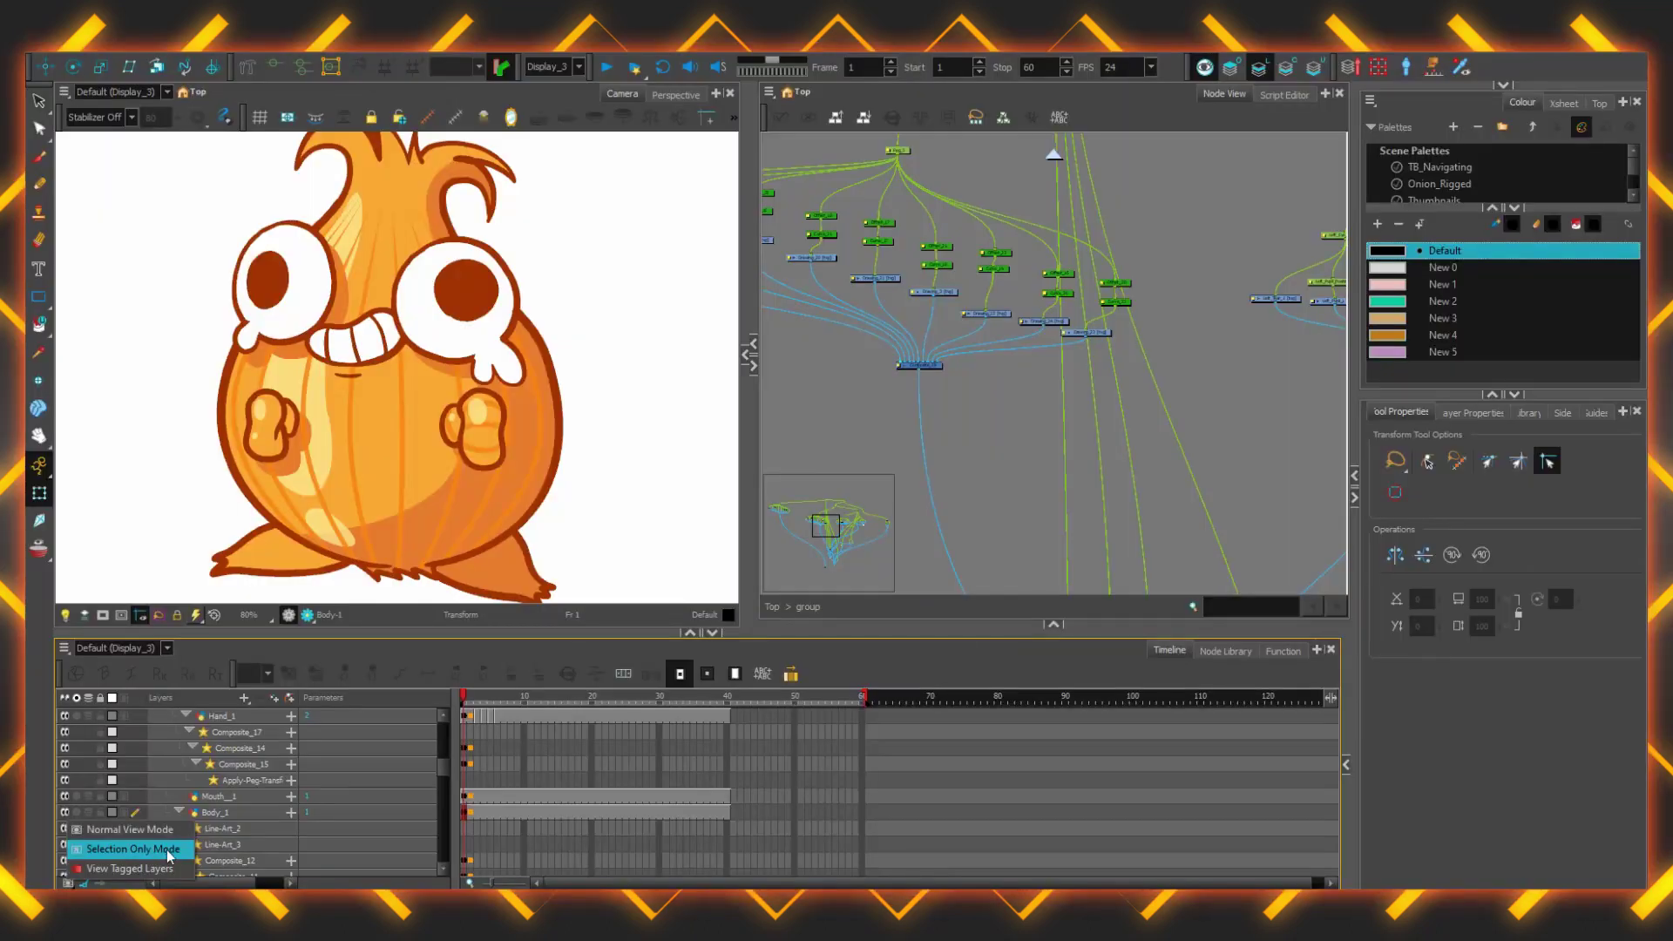
pyautogui.click(166, 852)
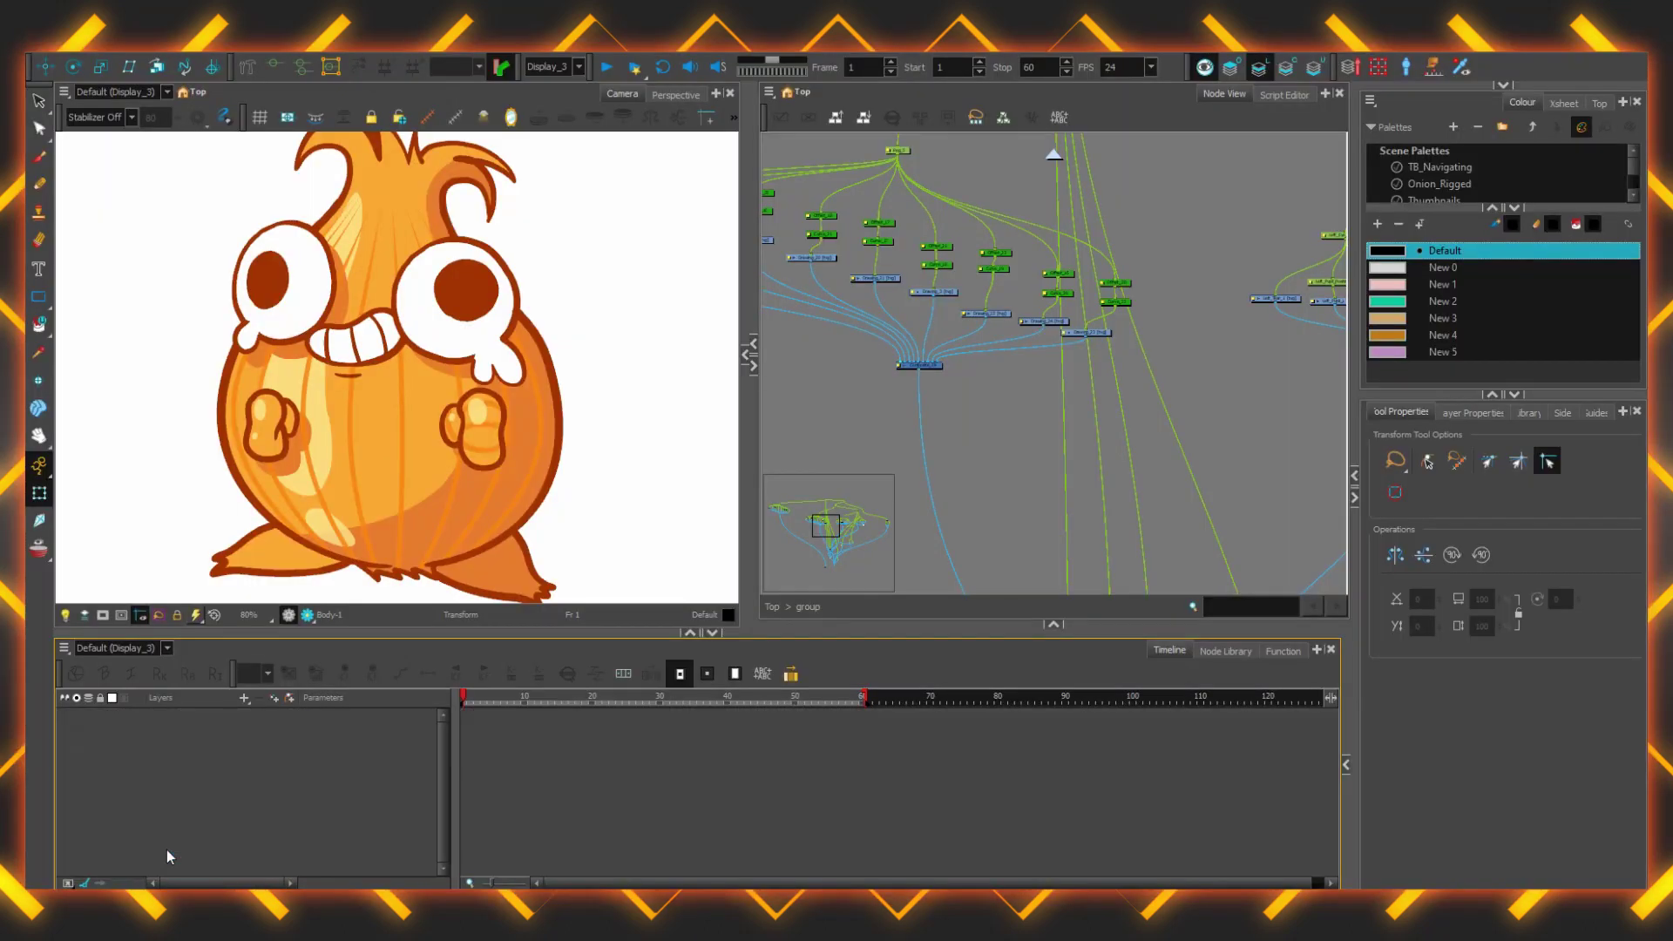
# - Select the right pupil, right hand, body and left hand together in the camera view to list their layers in the timeline
pyautogui.click(473, 300)
pyautogui.keyDown('shift'); pyautogui.click(492, 422); pyautogui.keyUp('shift')
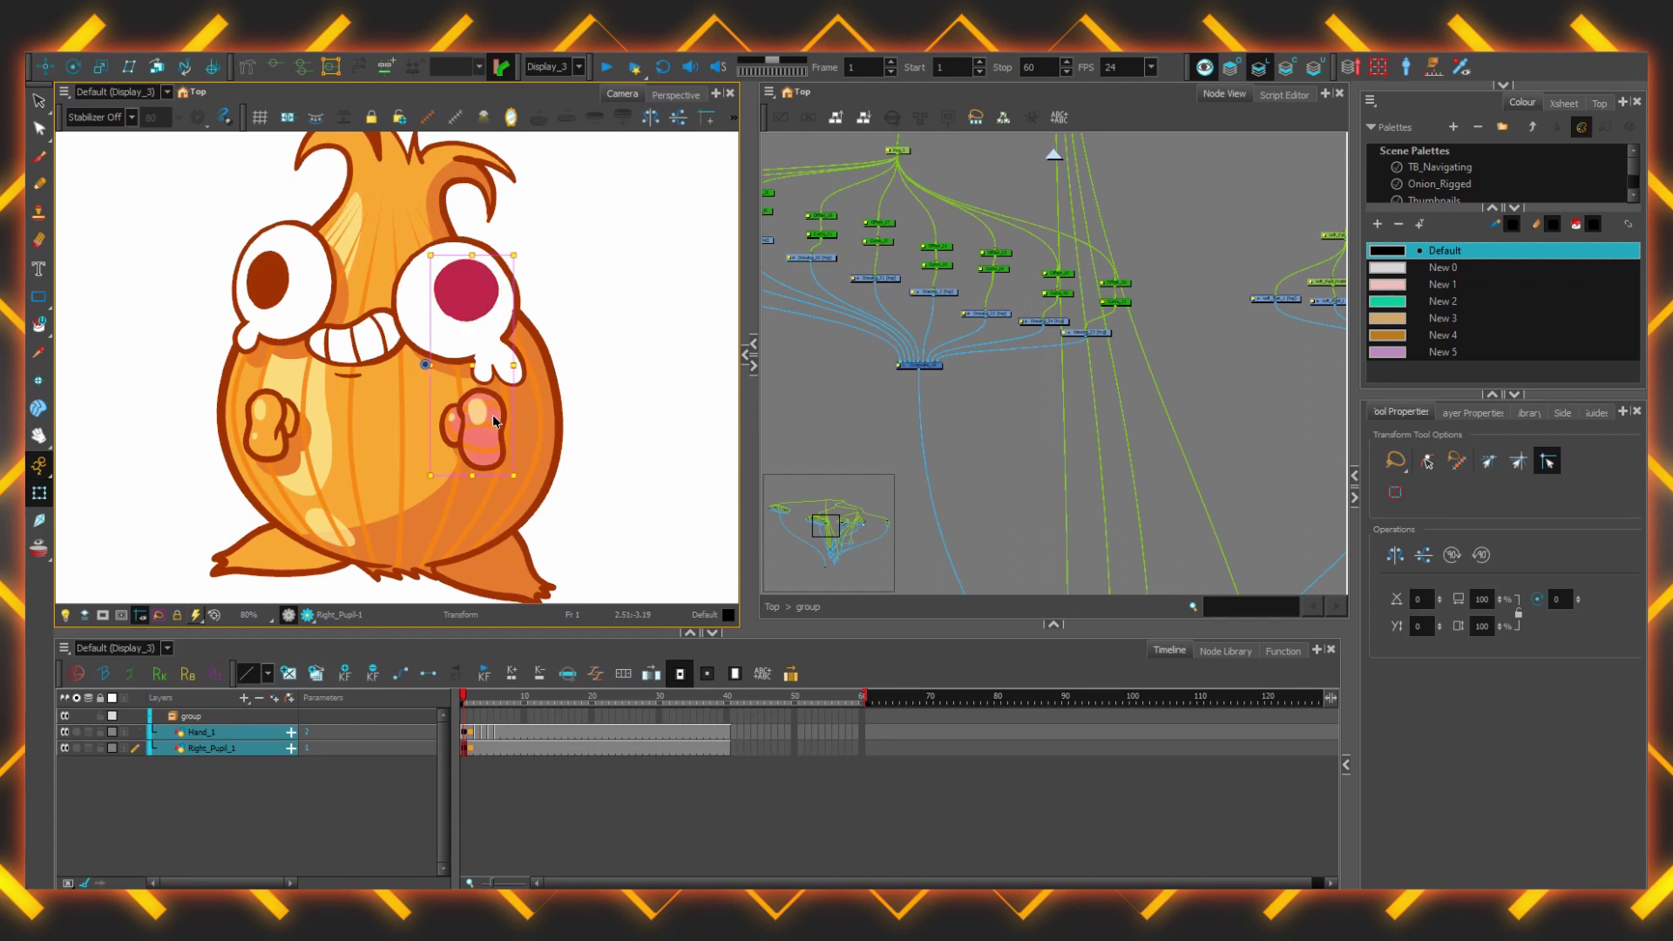
pyautogui.keyDown('shift'); pyautogui.click(394, 444); pyautogui.keyUp('shift')
pyautogui.keyDown('shift'); pyautogui.click(277, 436); pyautogui.keyUp('shift')
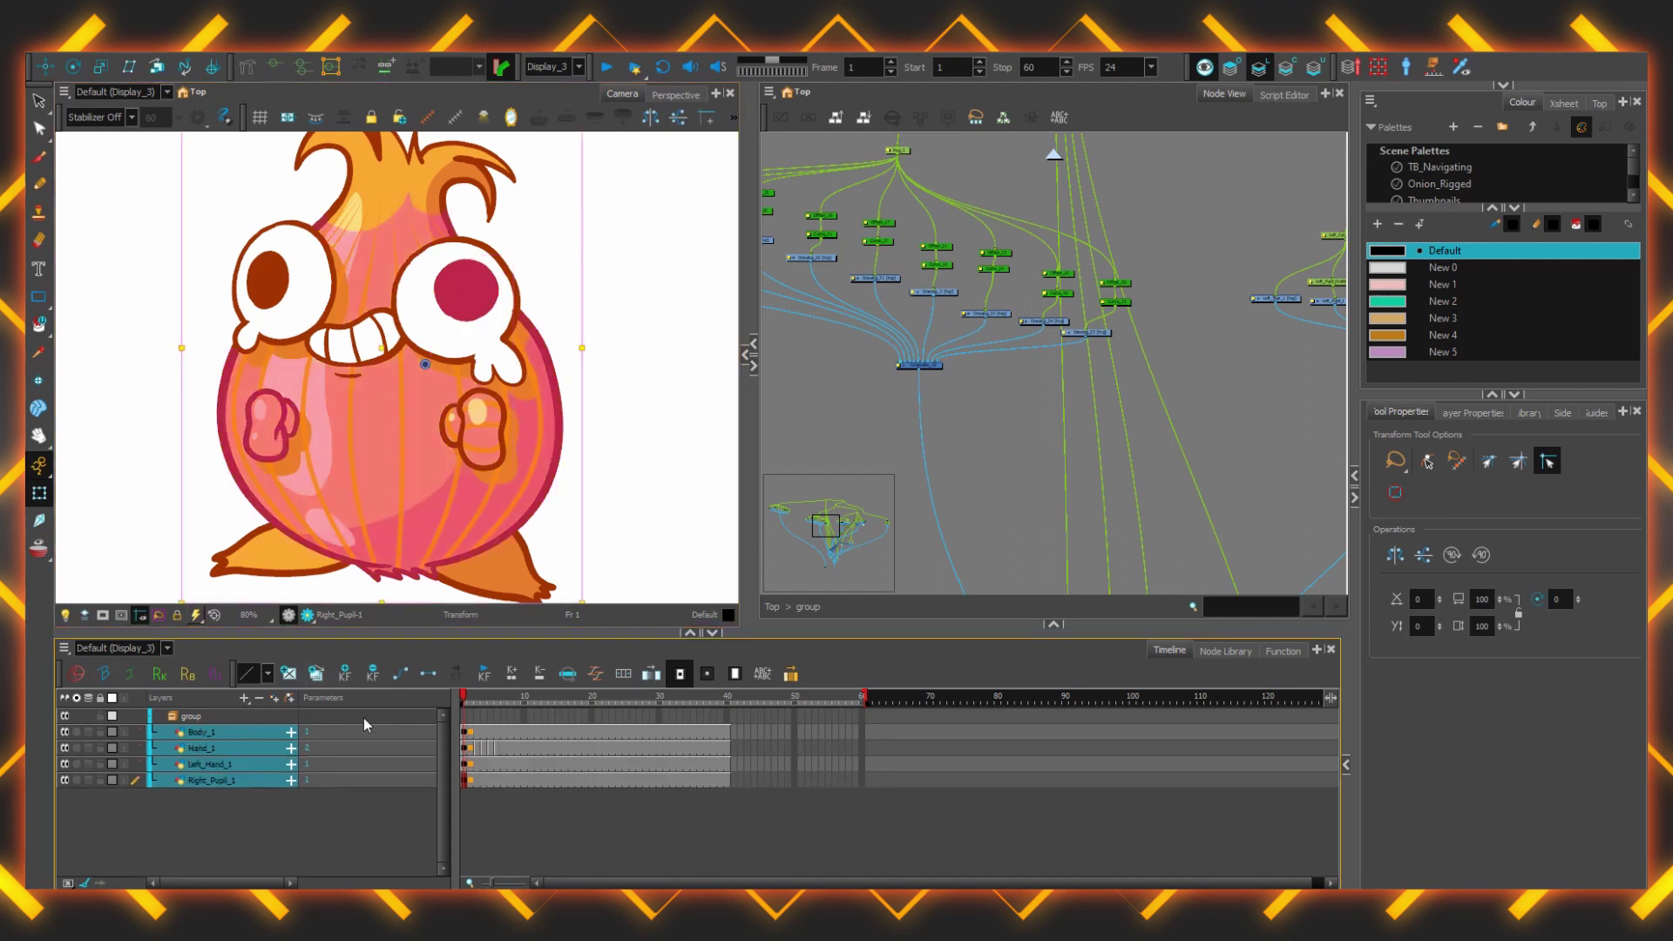
pyautogui.moveTo(487, 707)
pyautogui.mouseDown()
pyautogui.moveTo(580, 706)
pyautogui.moveTo(459, 708)
pyautogui.mouseUp()
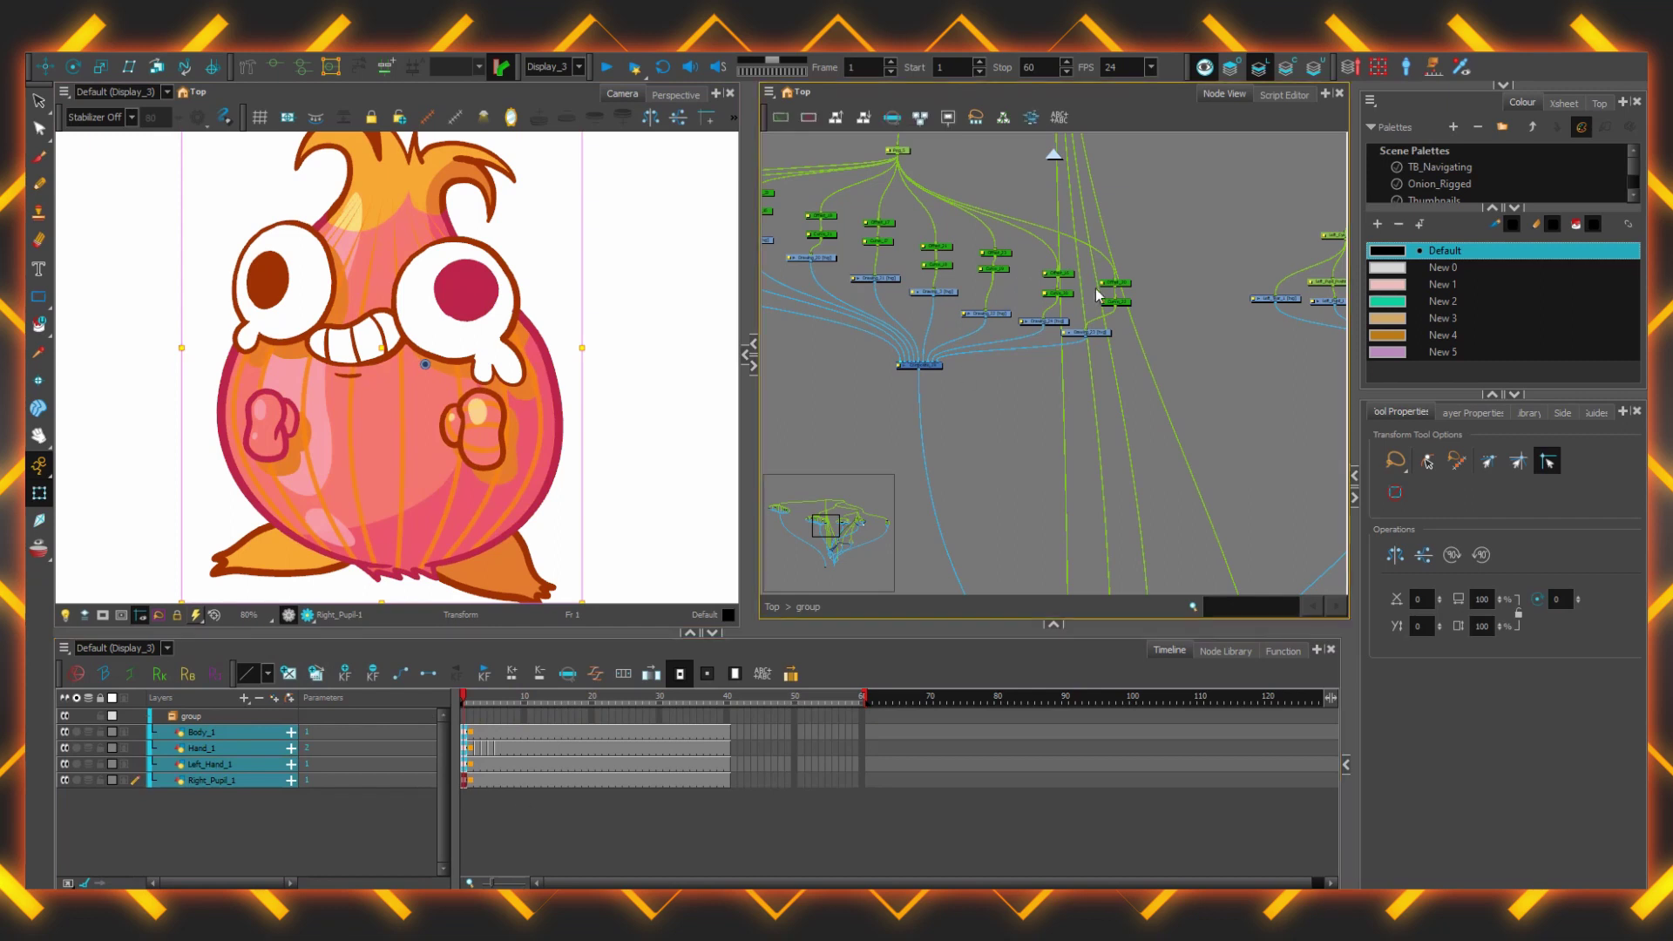
# - Box-select three body-line deformation chains in the node view, and select the hair nodes to list their layers in the timeline
pyautogui.moveTo(1180, 234); pyautogui.dragTo(990, 365)
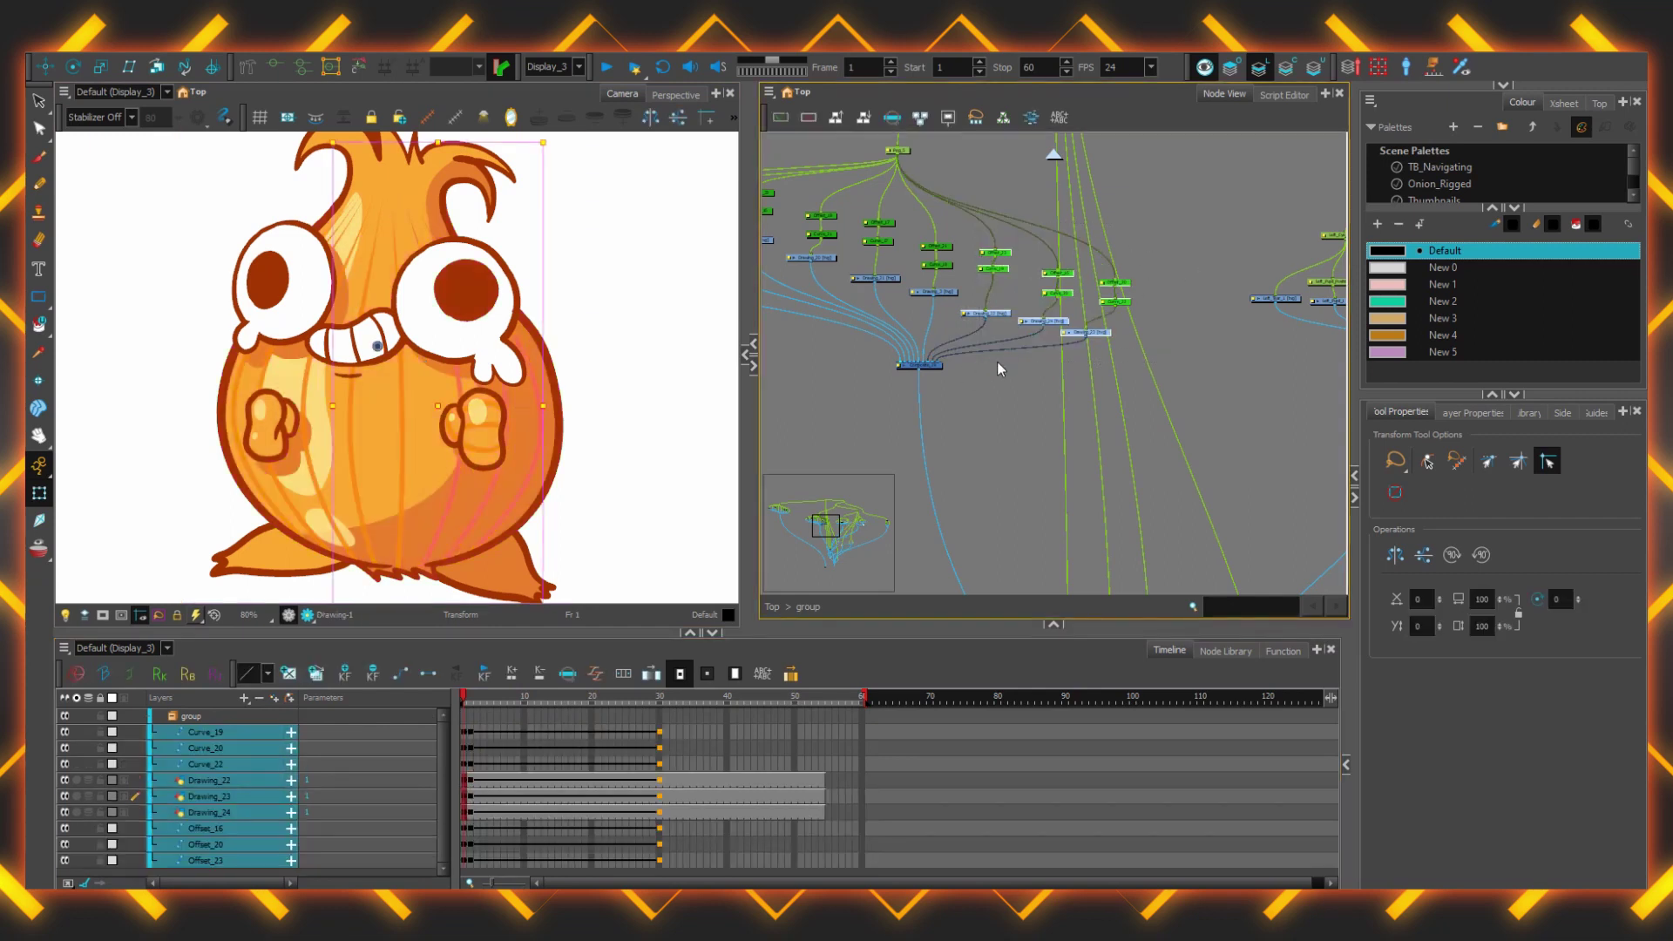
pyautogui.moveTo(1278, 321); pyautogui.dragTo(1080, 325)
pyautogui.scroll(-1, 1076, 415)
pyautogui.scroll(-3, 1078, 421)
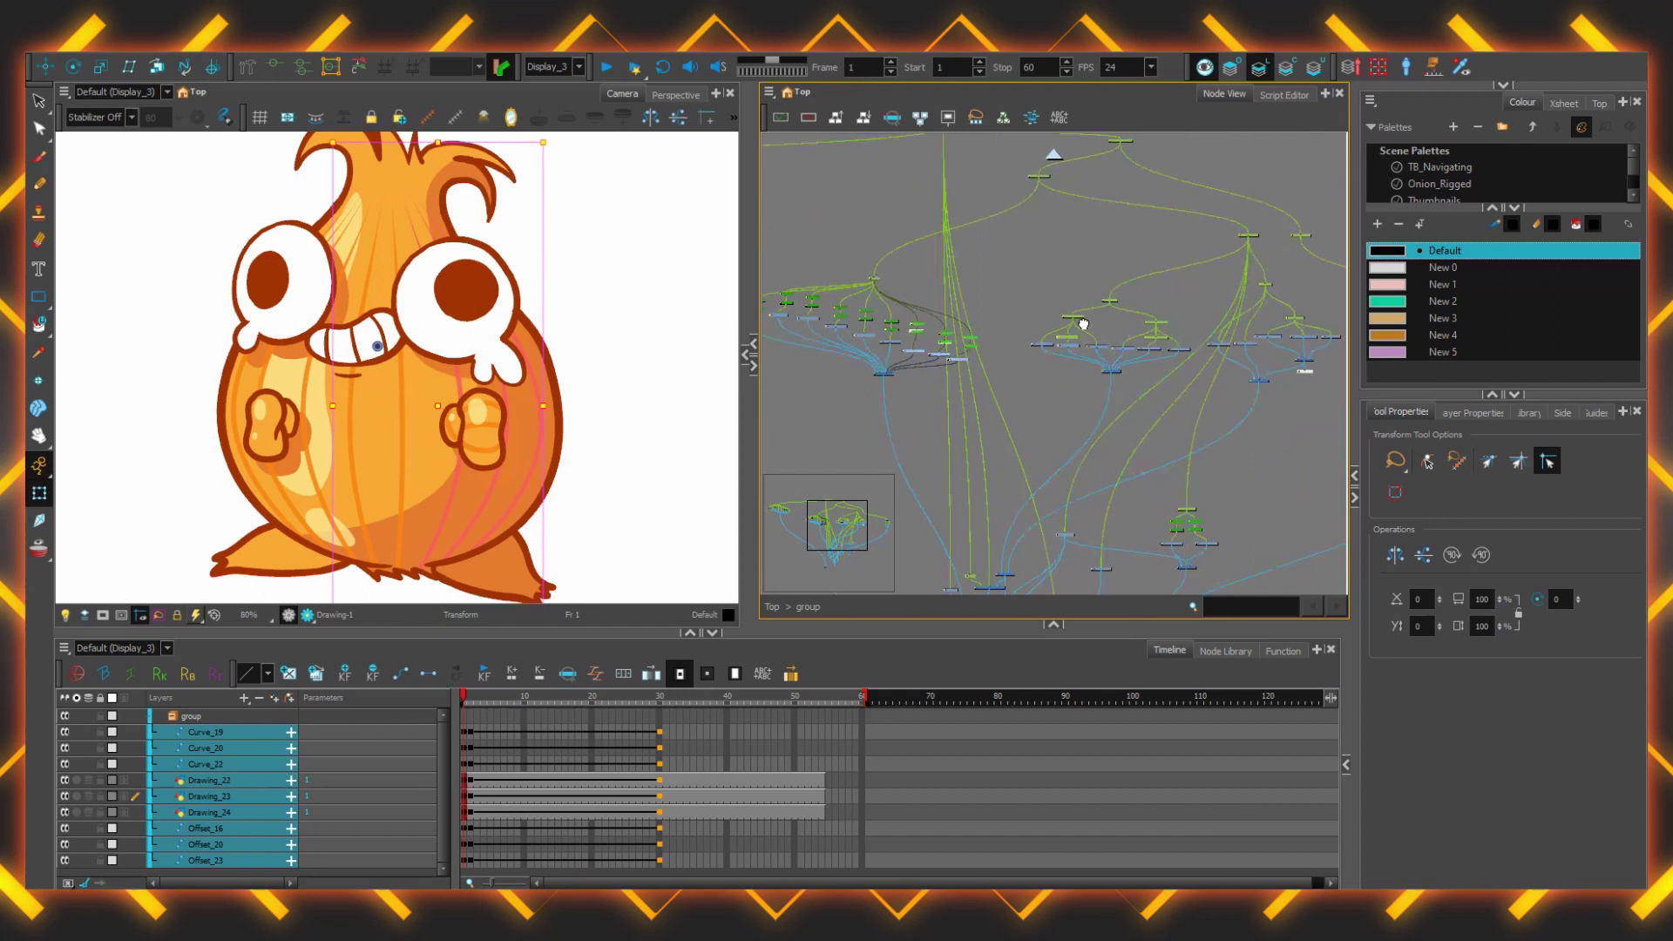
pyautogui.moveTo(1185, 519); pyautogui.dragTo(1068, 384)
pyautogui.scroll(6, 1084, 301)
pyautogui.moveTo(1172, 195); pyautogui.dragTo(929, 479)
pyautogui.moveTo(970, 415); pyautogui.dragTo(1309, 365)
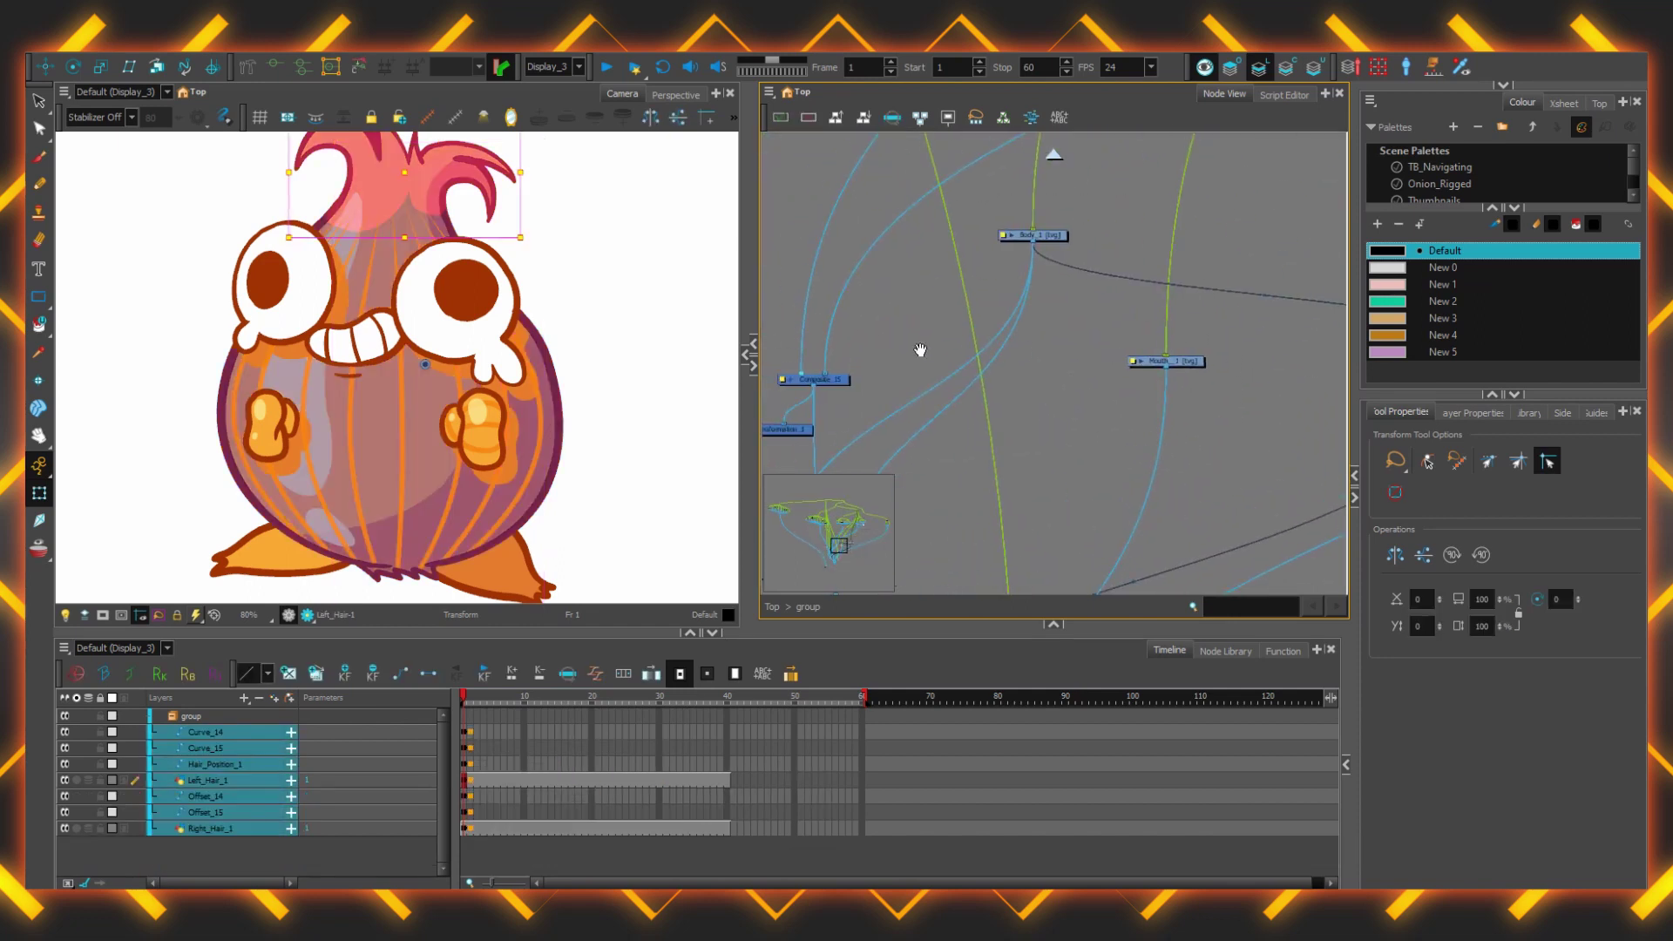
# - Select the BodySquashStretch, Onion_Complete_Body and Peg_6 pegs in the node view to isolate them in the timeline
pyautogui.scroll(-2, 921, 351)
pyautogui.moveTo(921, 350)
pyautogui.mouseDown()
pyautogui.moveTo(1112, 363)
pyautogui.moveTo(1110, 552)
pyautogui.mouseUp()
pyautogui.moveTo(784, 187)
pyautogui.mouseDown()
pyautogui.moveTo(853, 290)
pyautogui.moveTo(1229, 575)
pyautogui.mouseUp()
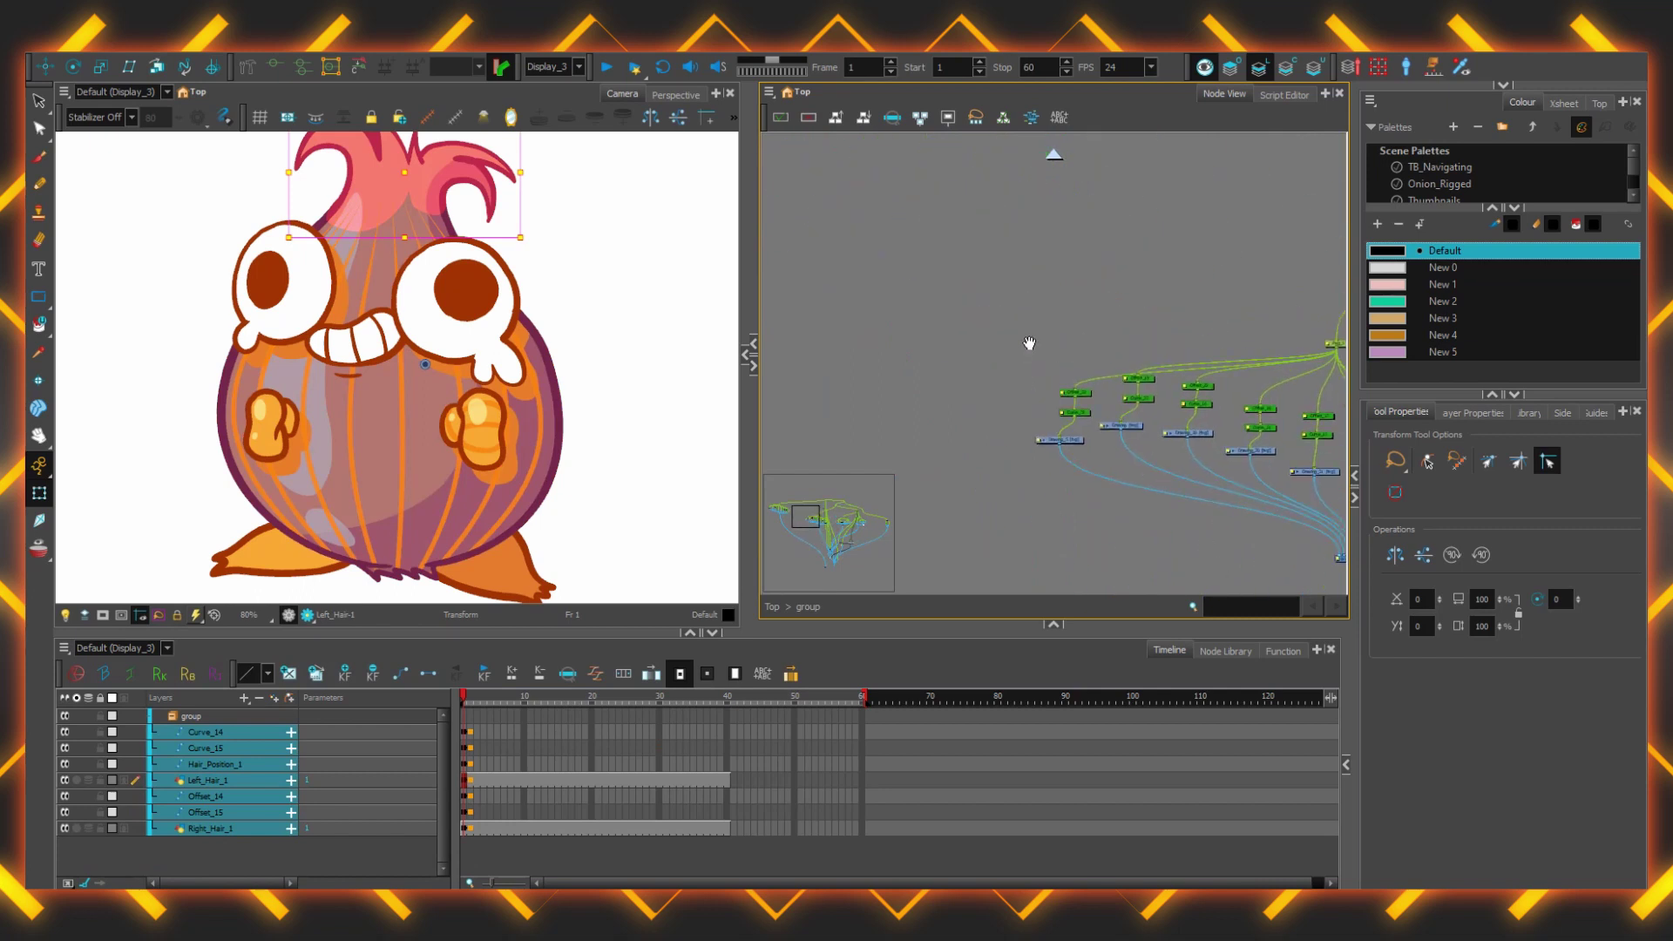
pyautogui.moveTo(883, 292); pyautogui.dragTo(1158, 362)
pyautogui.moveTo(853, 252); pyautogui.dragTo(1069, 355)
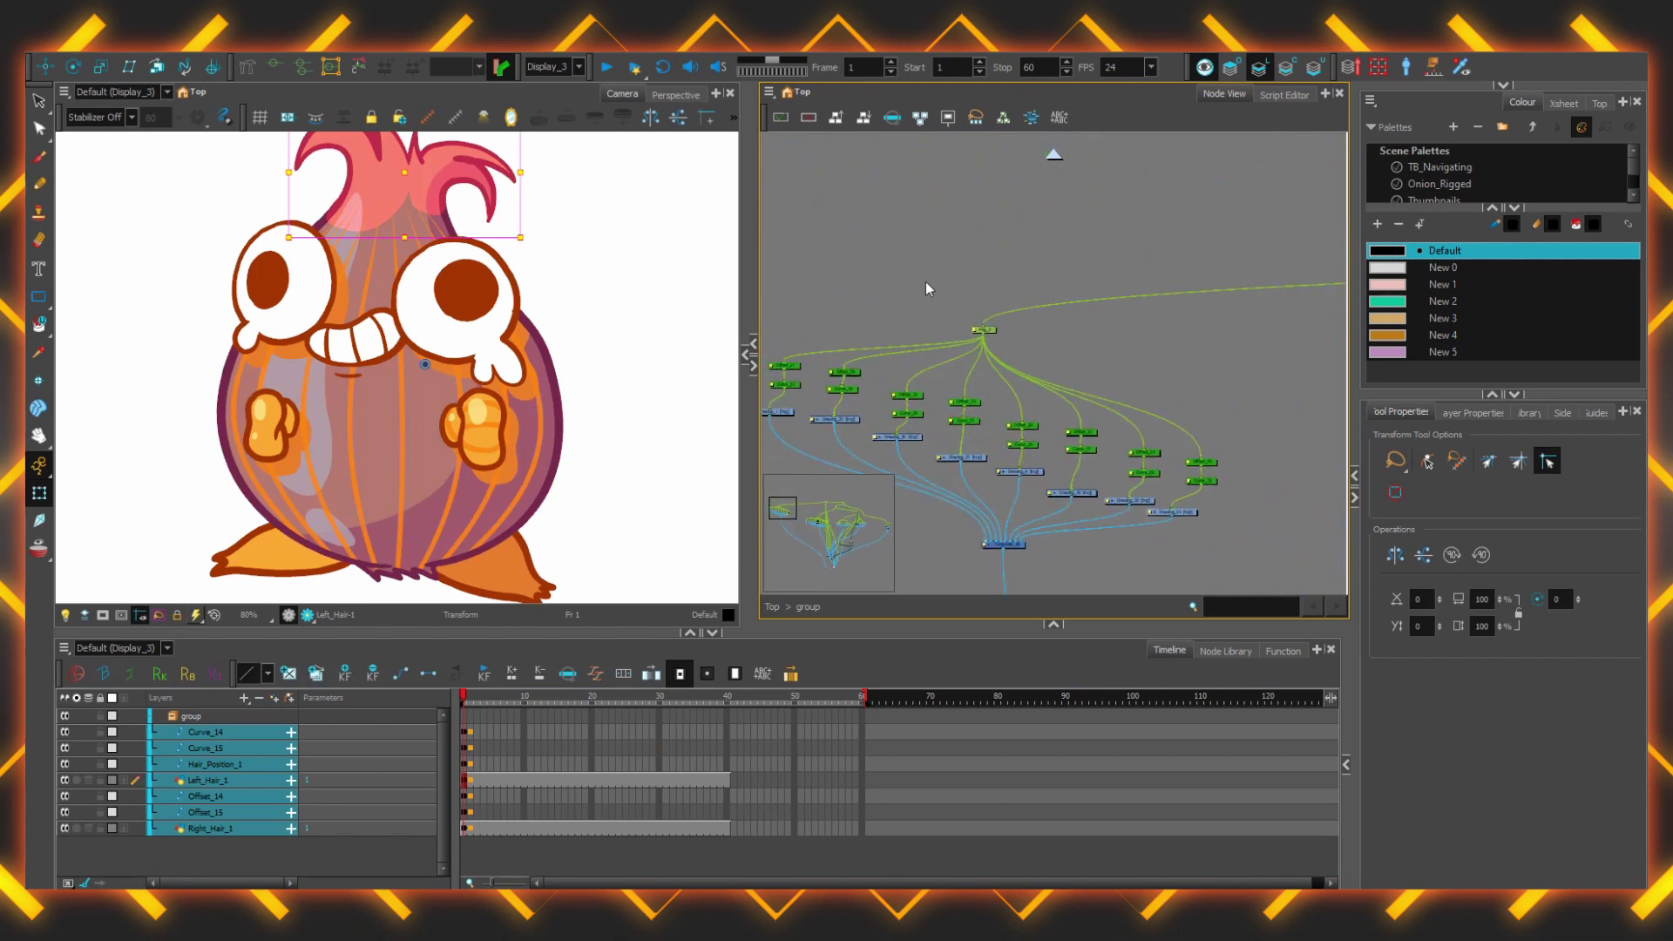
pyautogui.click(983, 329)
pyautogui.moveTo(1181, 353); pyautogui.dragTo(756, 368)
pyautogui.moveTo(1205, 309); pyautogui.dragTo(676, 179)
pyautogui.moveTo(913, 162); pyautogui.dragTo(1199, 351)
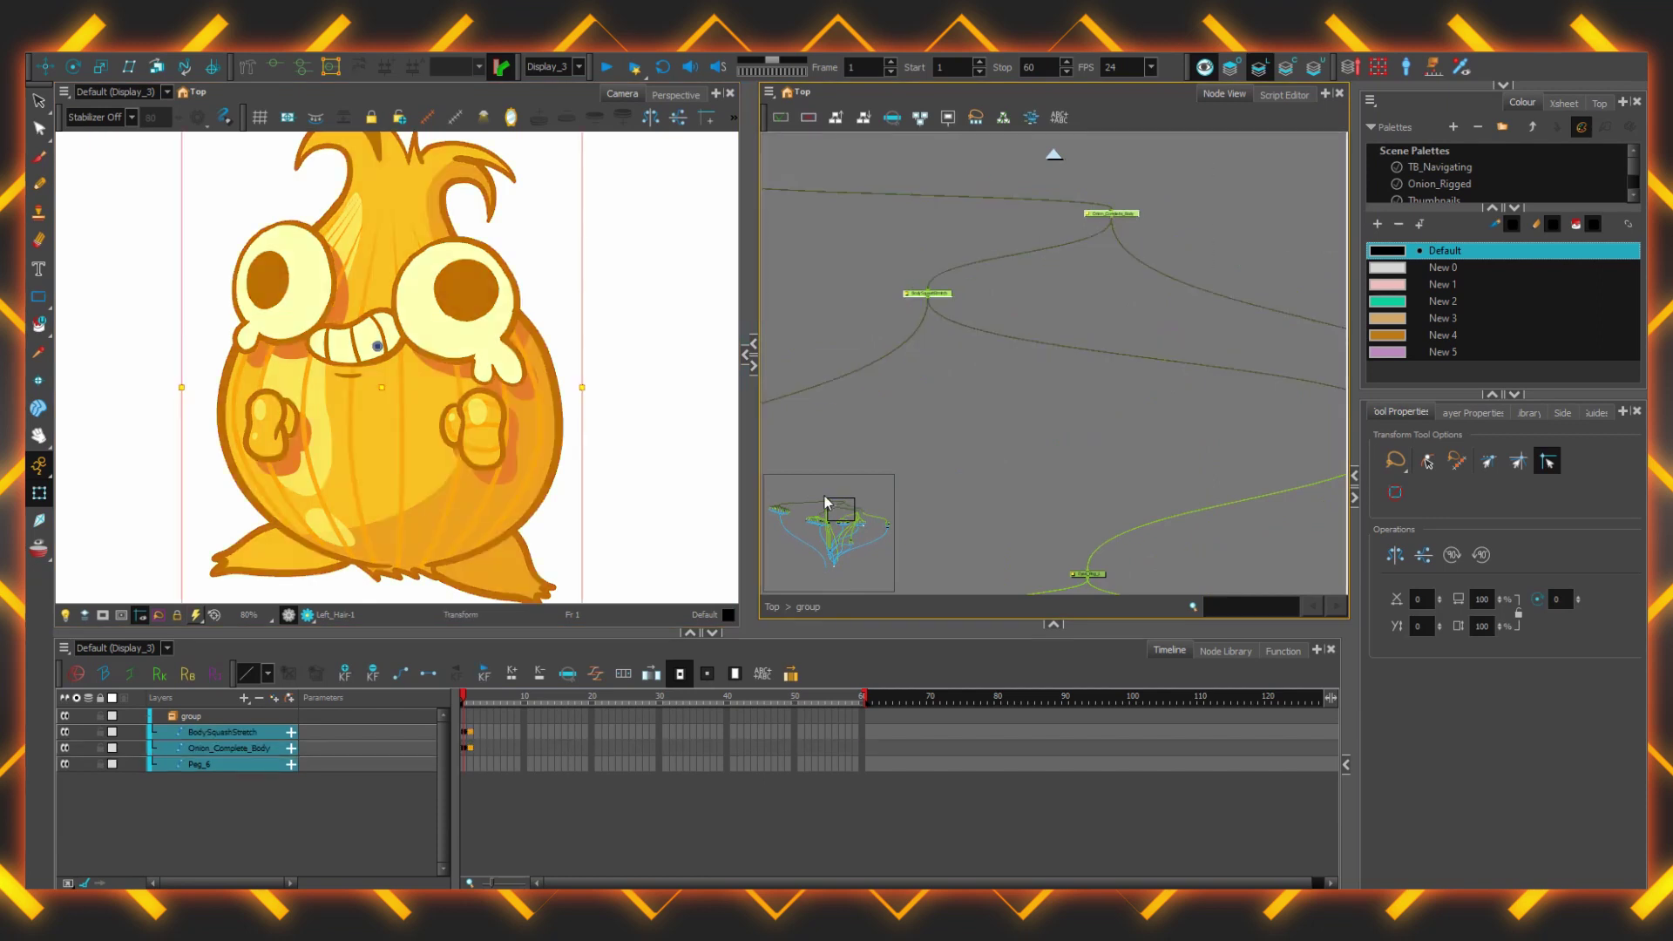
pyautogui.moveTo(465, 702)
pyautogui.mouseDown()
pyautogui.moveTo(496, 704)
pyautogui.moveTo(438, 714)
pyautogui.mouseUp()
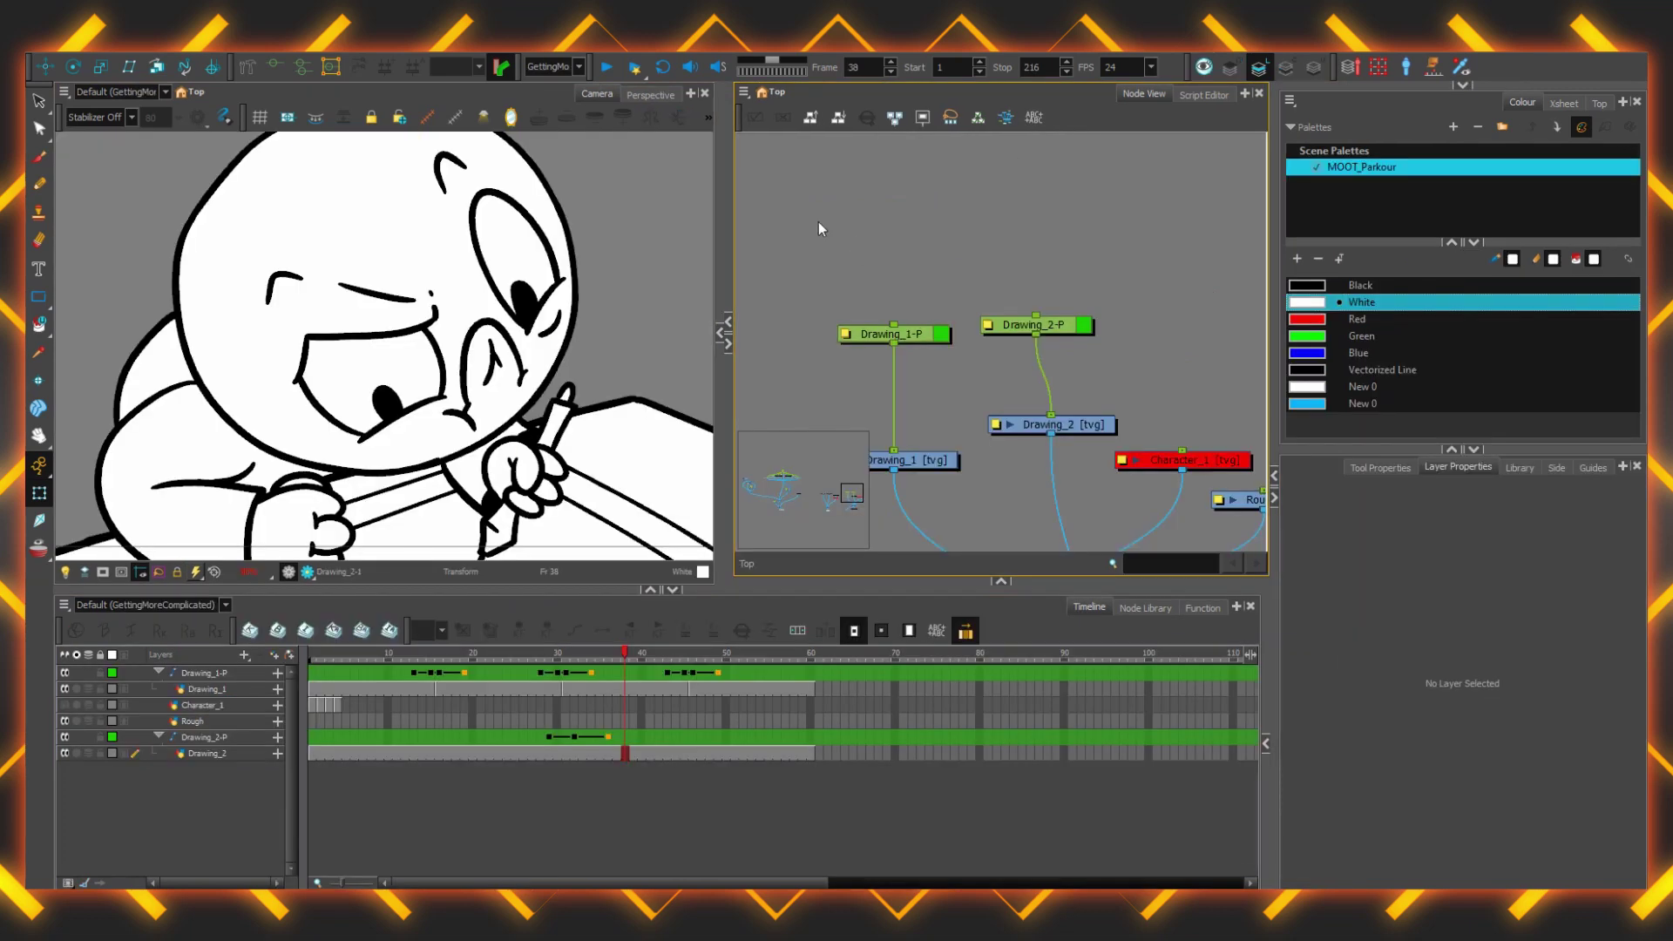
# - In the MOOT_Parkour scene, switch the timeline to Selection Only Mode and select the Drawing_1-P and Drawing_2-P pegs in the node view
pyautogui.moveTo(818, 223); pyautogui.dragTo(1025, 353)
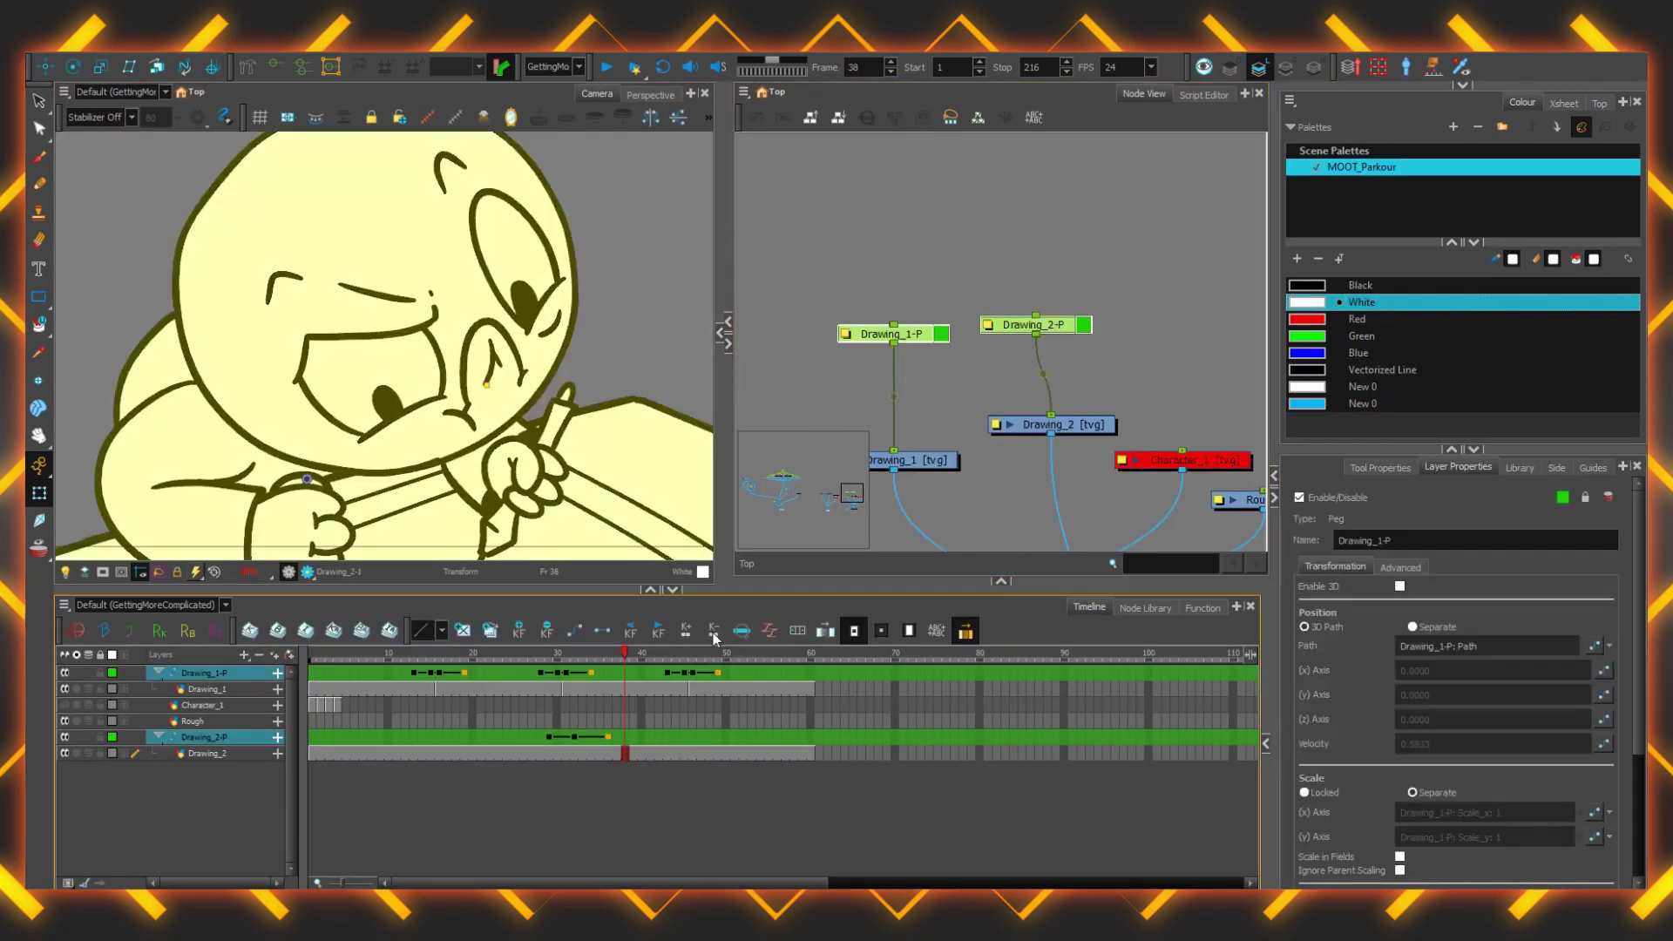
pyautogui.click(996, 253)
pyautogui.click(67, 883)
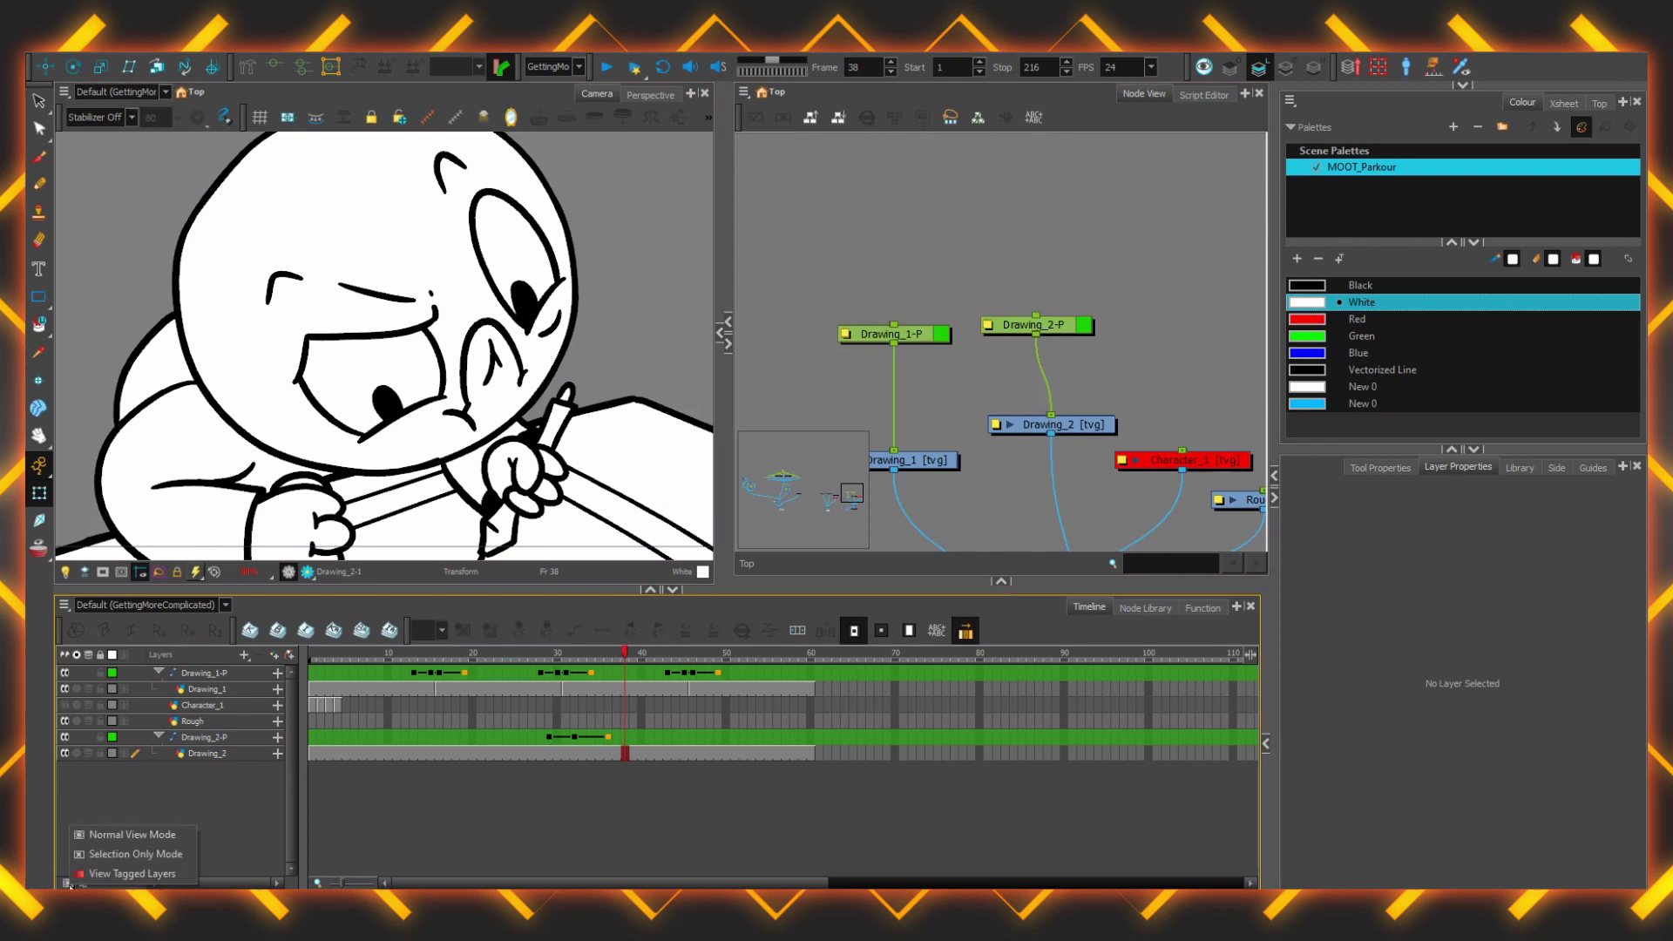
pyautogui.click(155, 861)
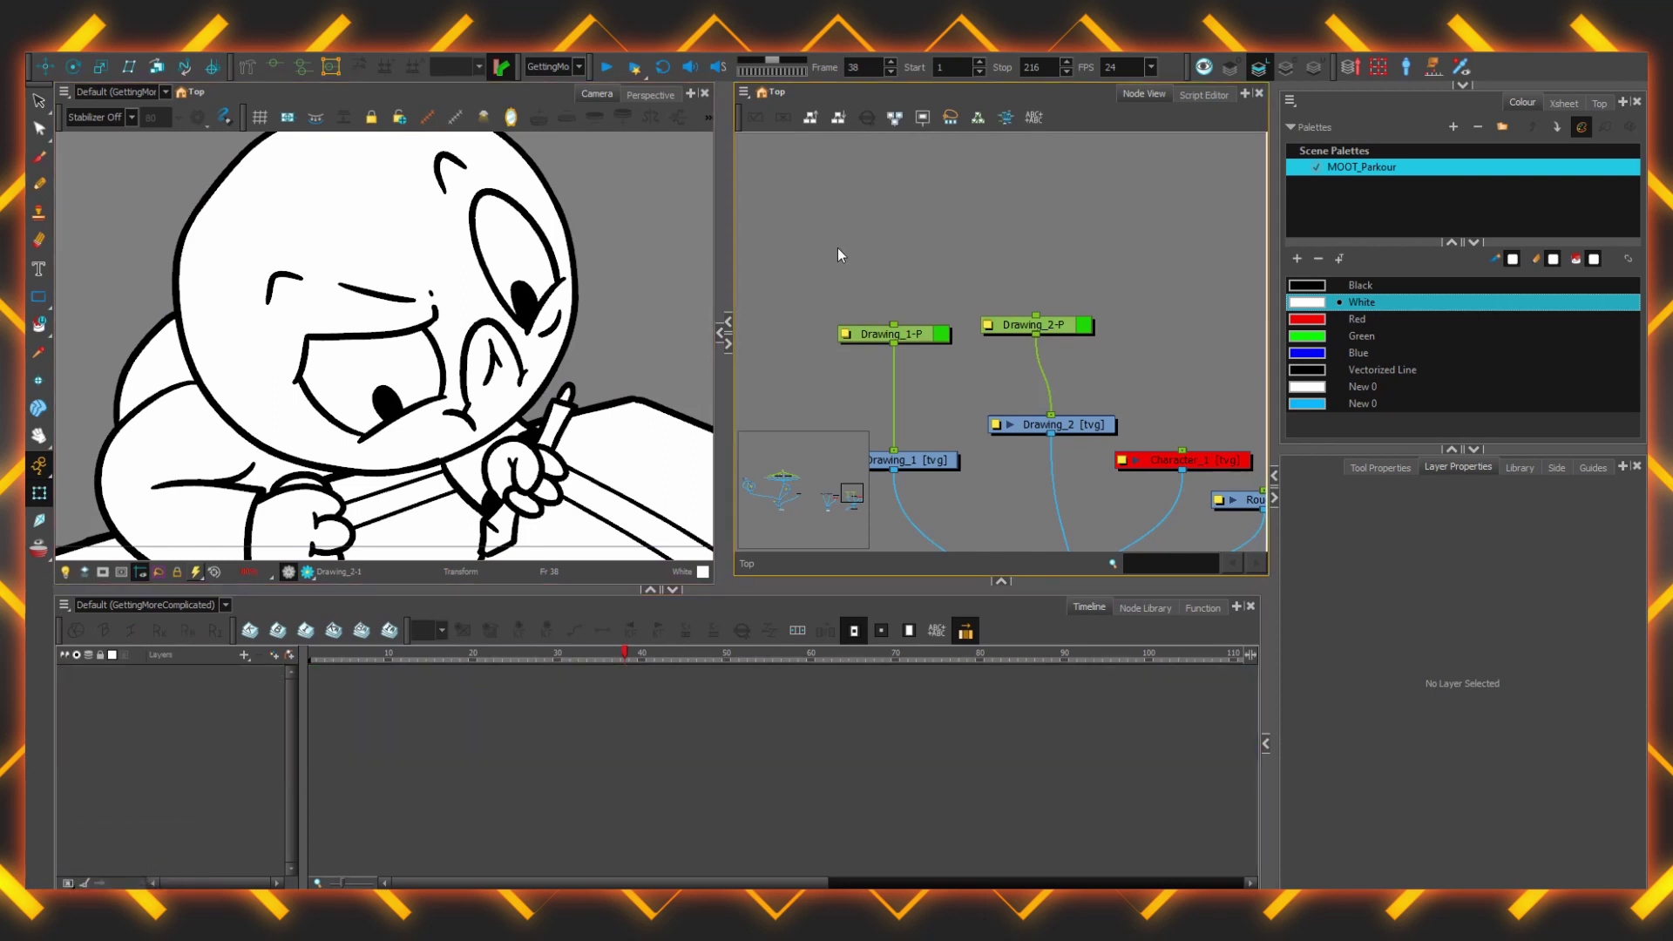
pyautogui.moveTo(838, 247); pyautogui.dragTo(1089, 385)
pyautogui.click(424, 628)
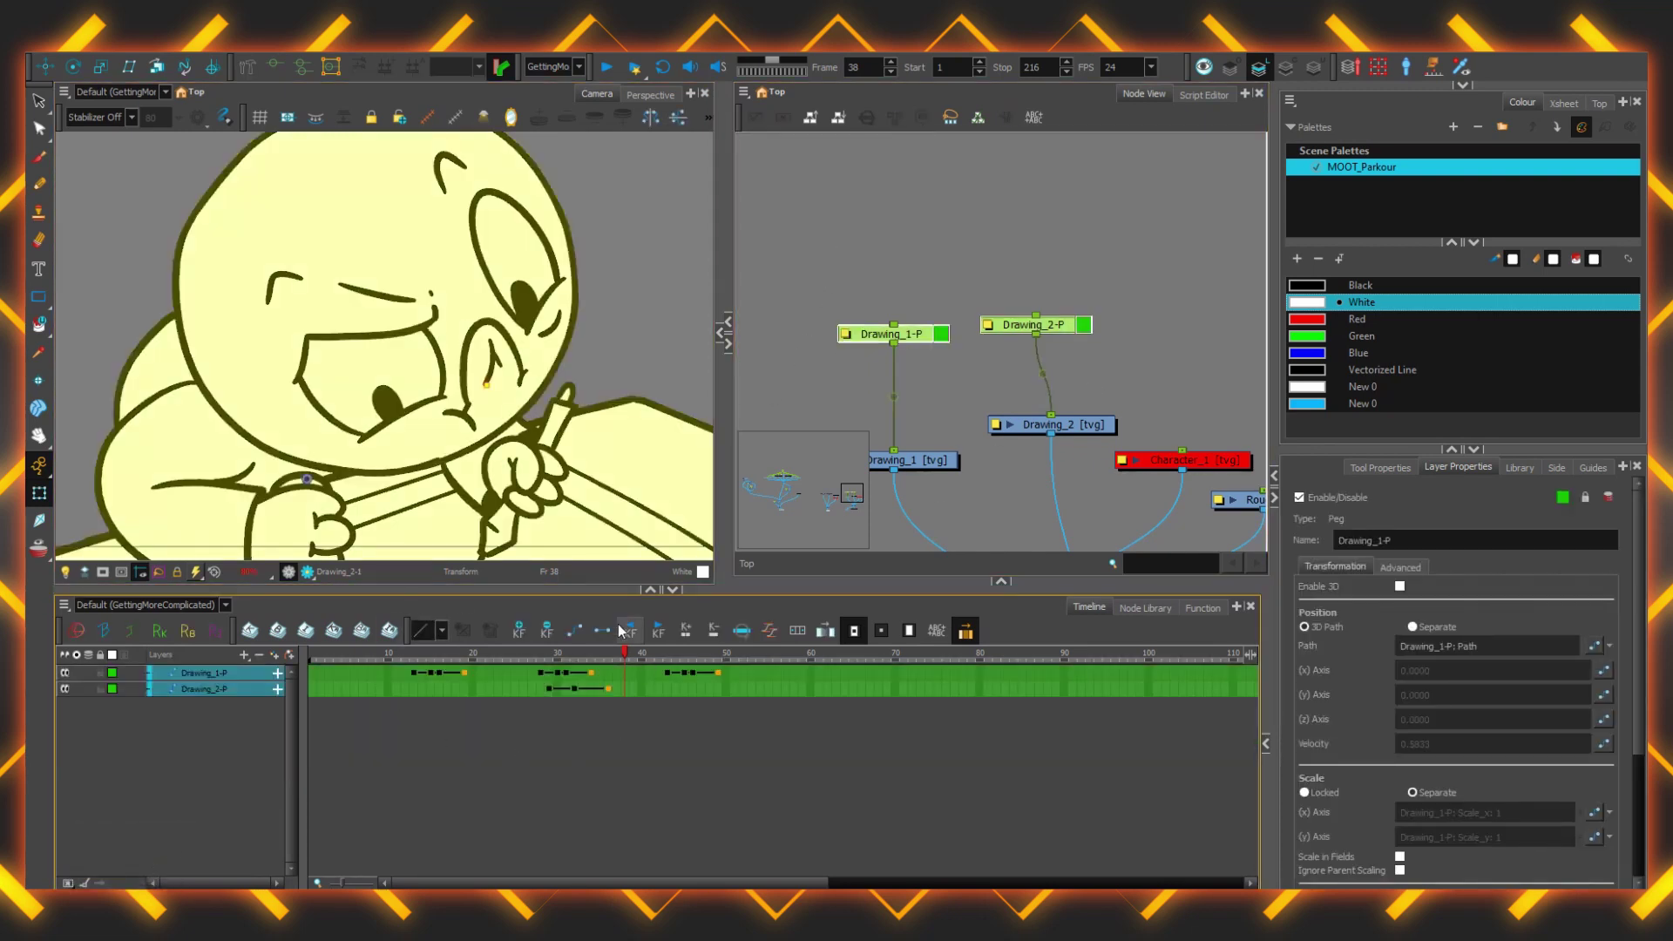
# - Move the first keyframe of Drawing_2-P to frame 28, aligning it with the Drawing_1-P keyframe
pyautogui.click(551, 688)
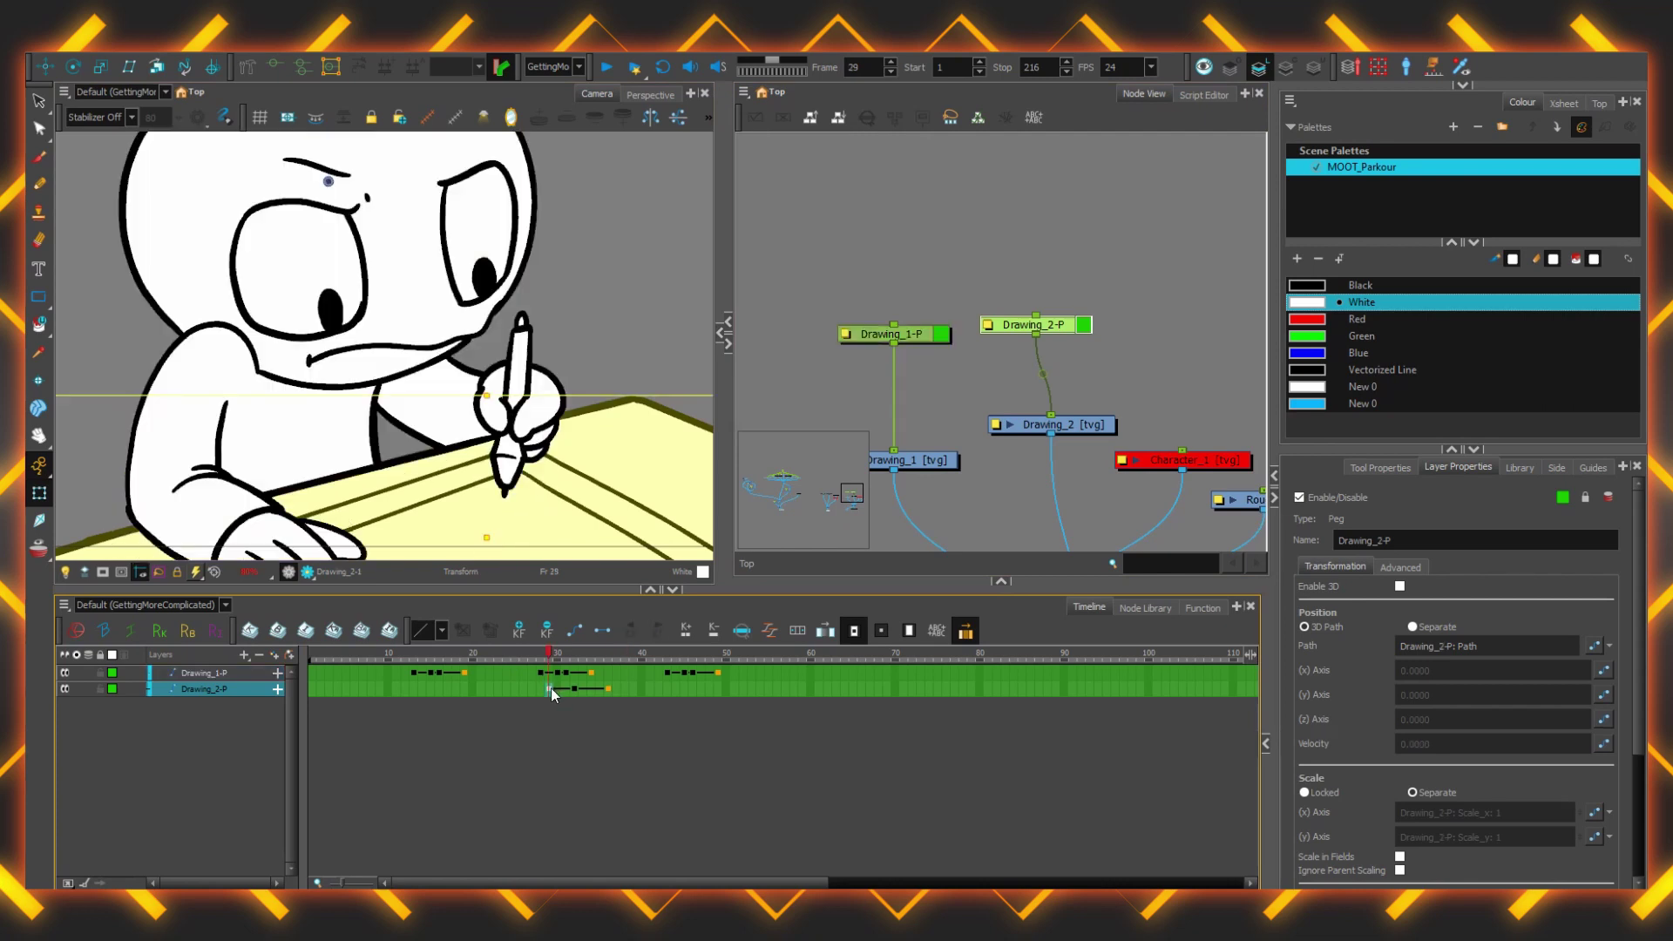
pyautogui.moveTo(551, 687); pyautogui.dragTo(541, 694)
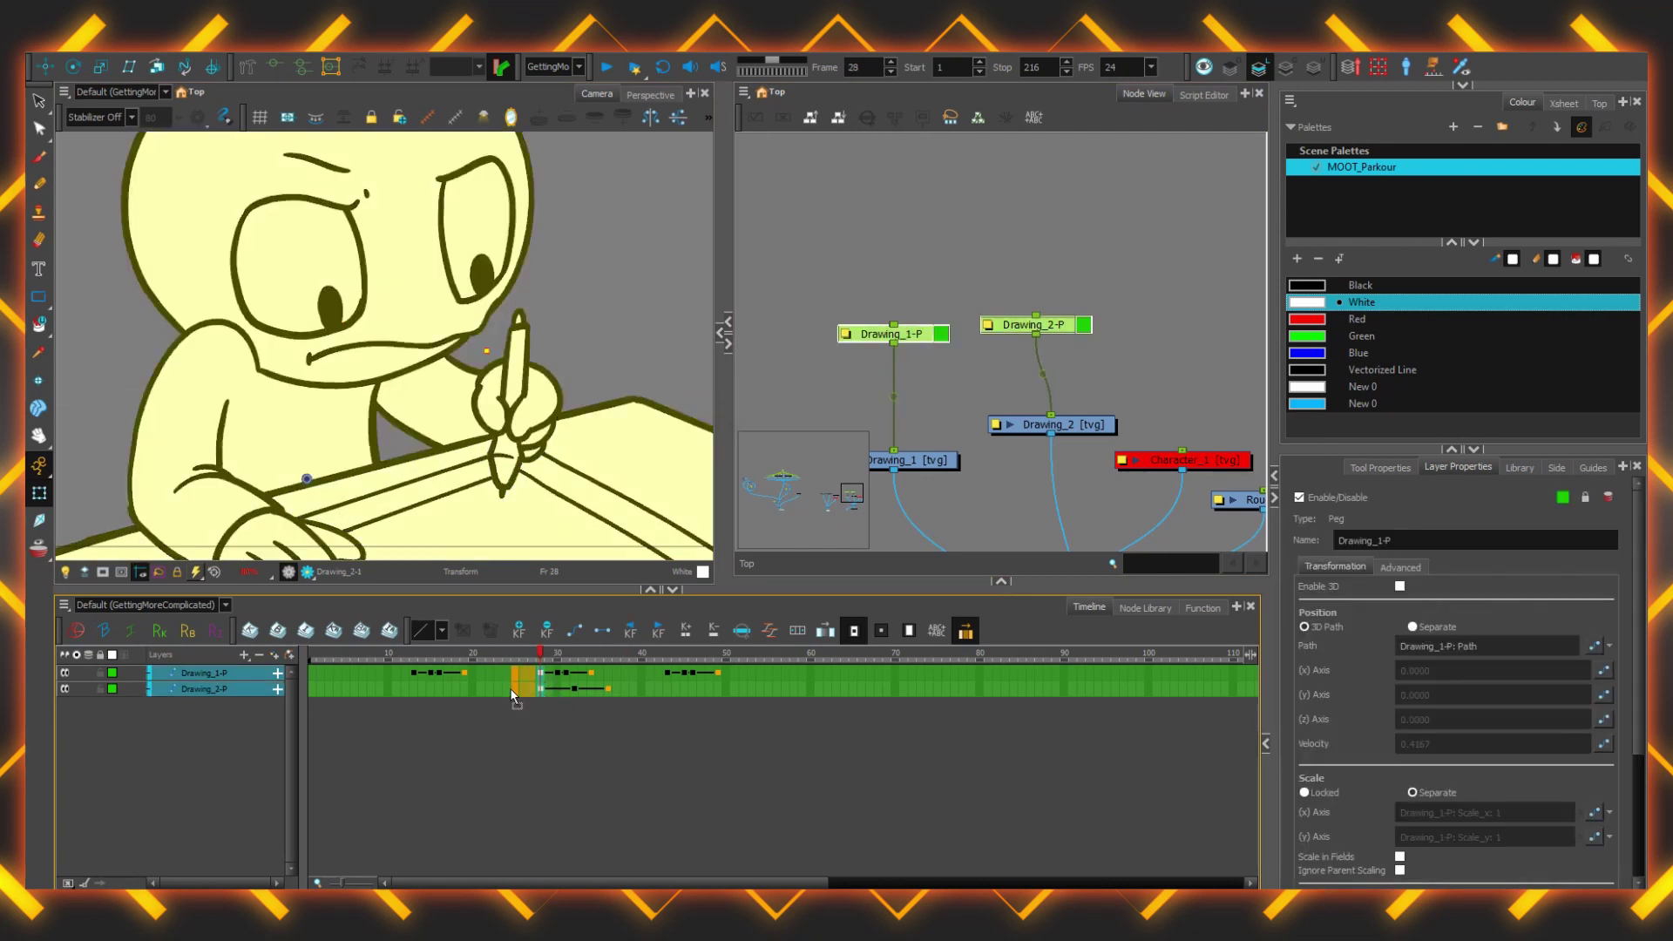
pyautogui.press('Delete')
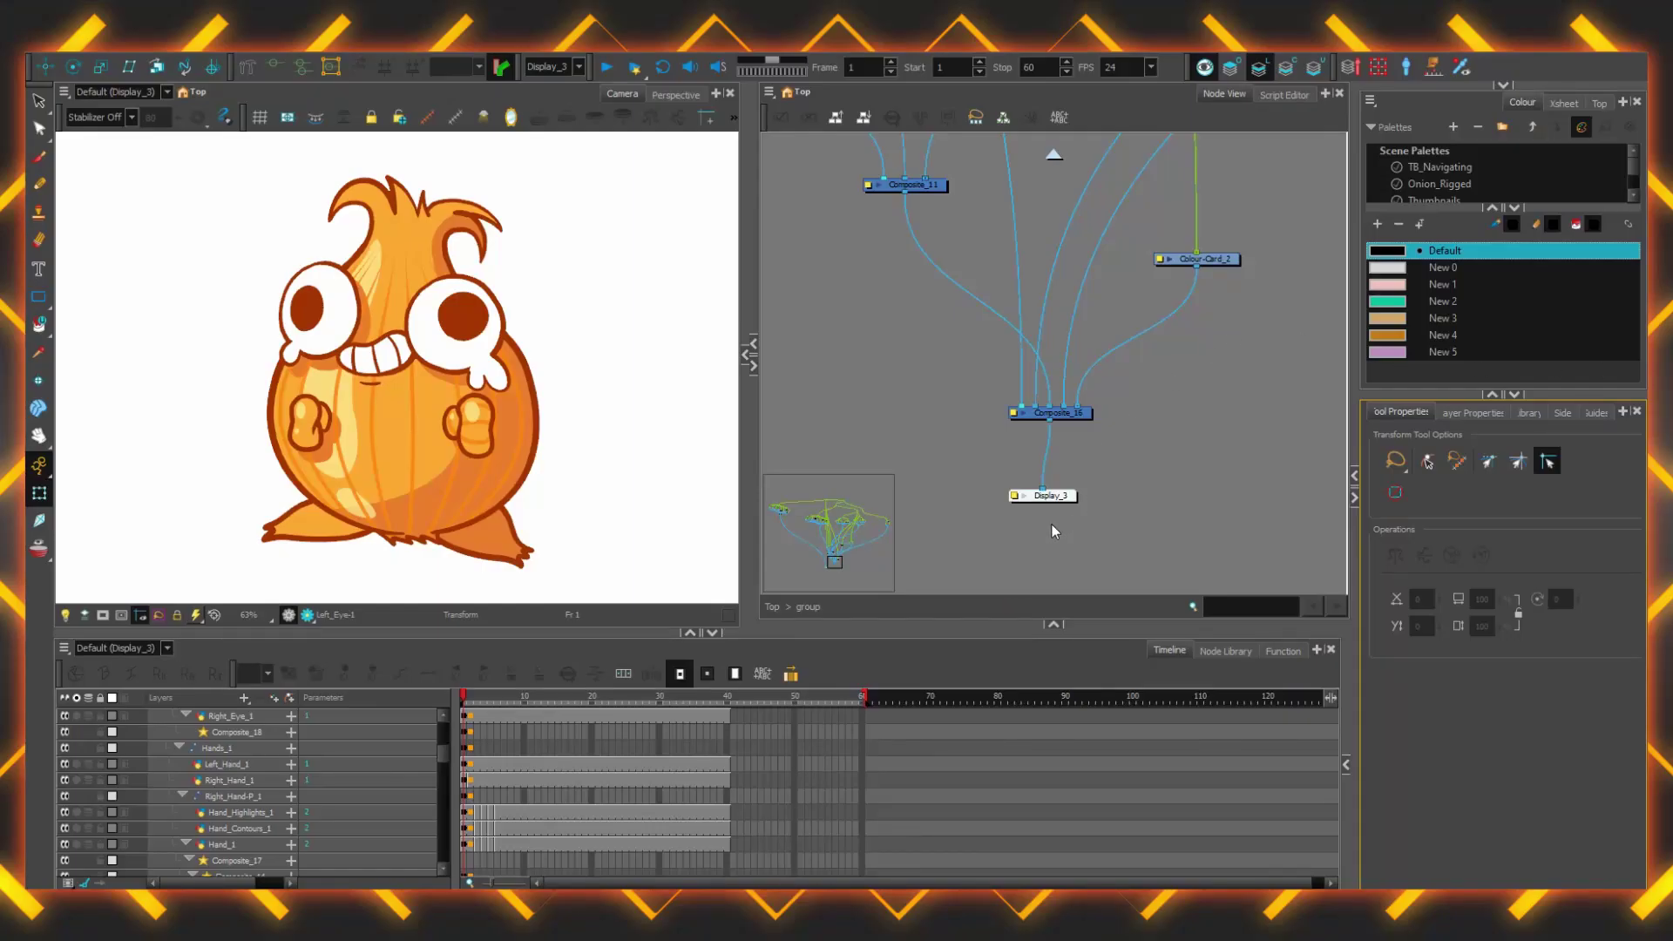
# - Connect intermediate nodes of the onion rig to the Display_3 node one by one to preview their output, and reconnect the final composite
pyautogui.click(1042, 528)
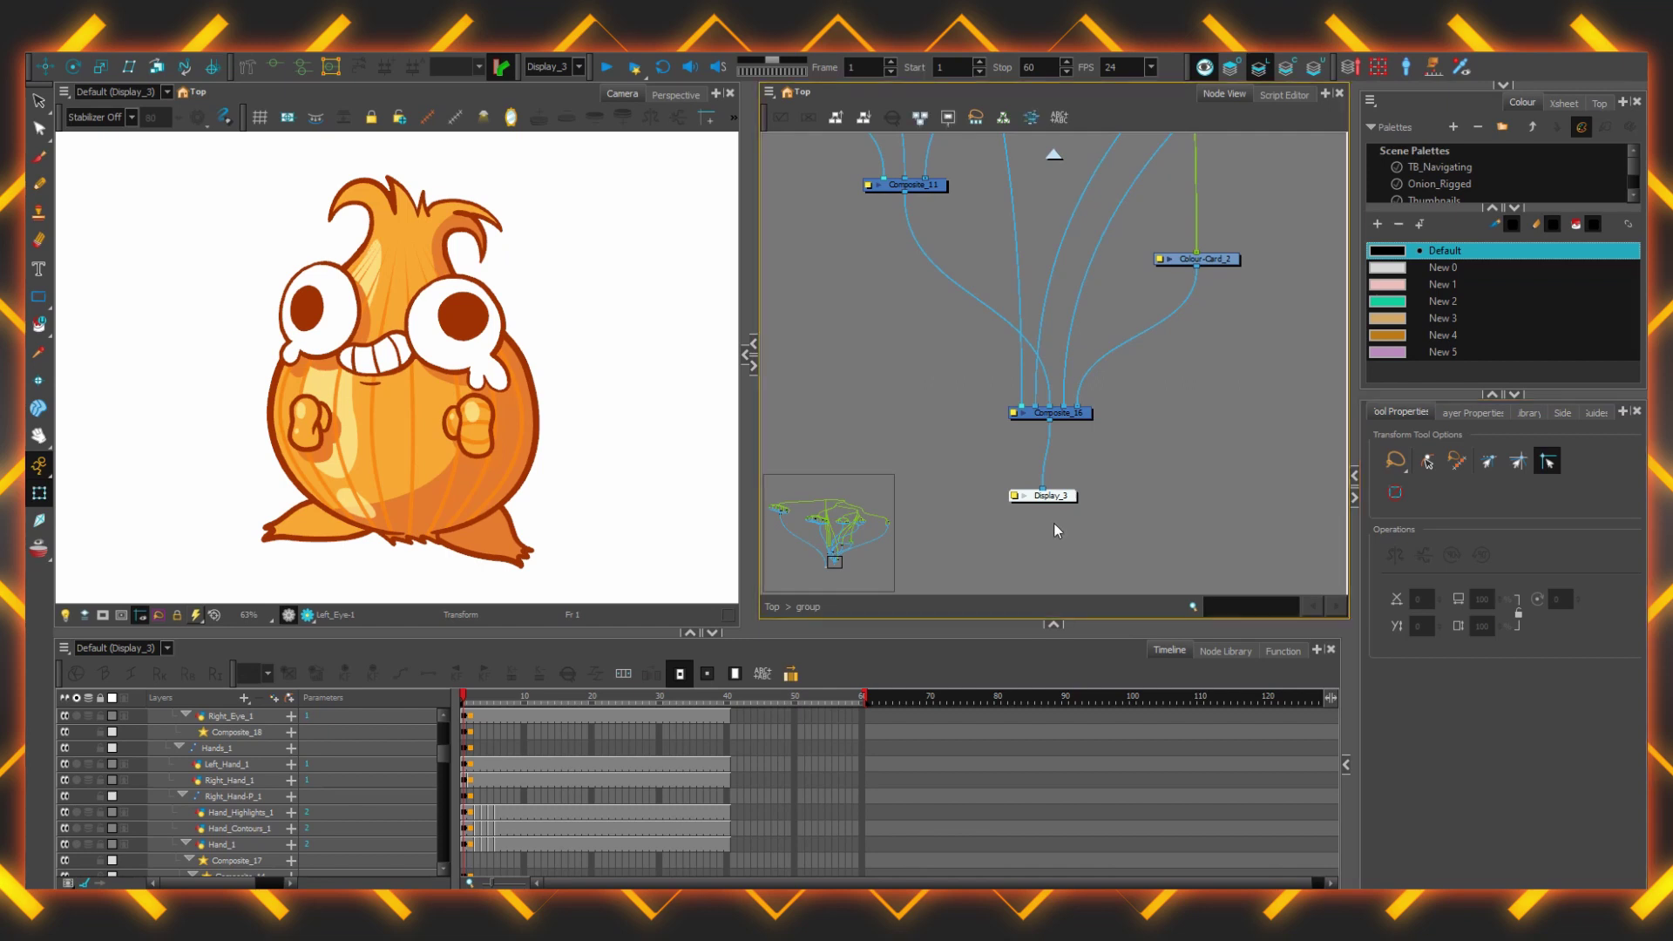
pyautogui.scroll(3, 1054, 523)
pyautogui.scroll(-5, 1056, 521)
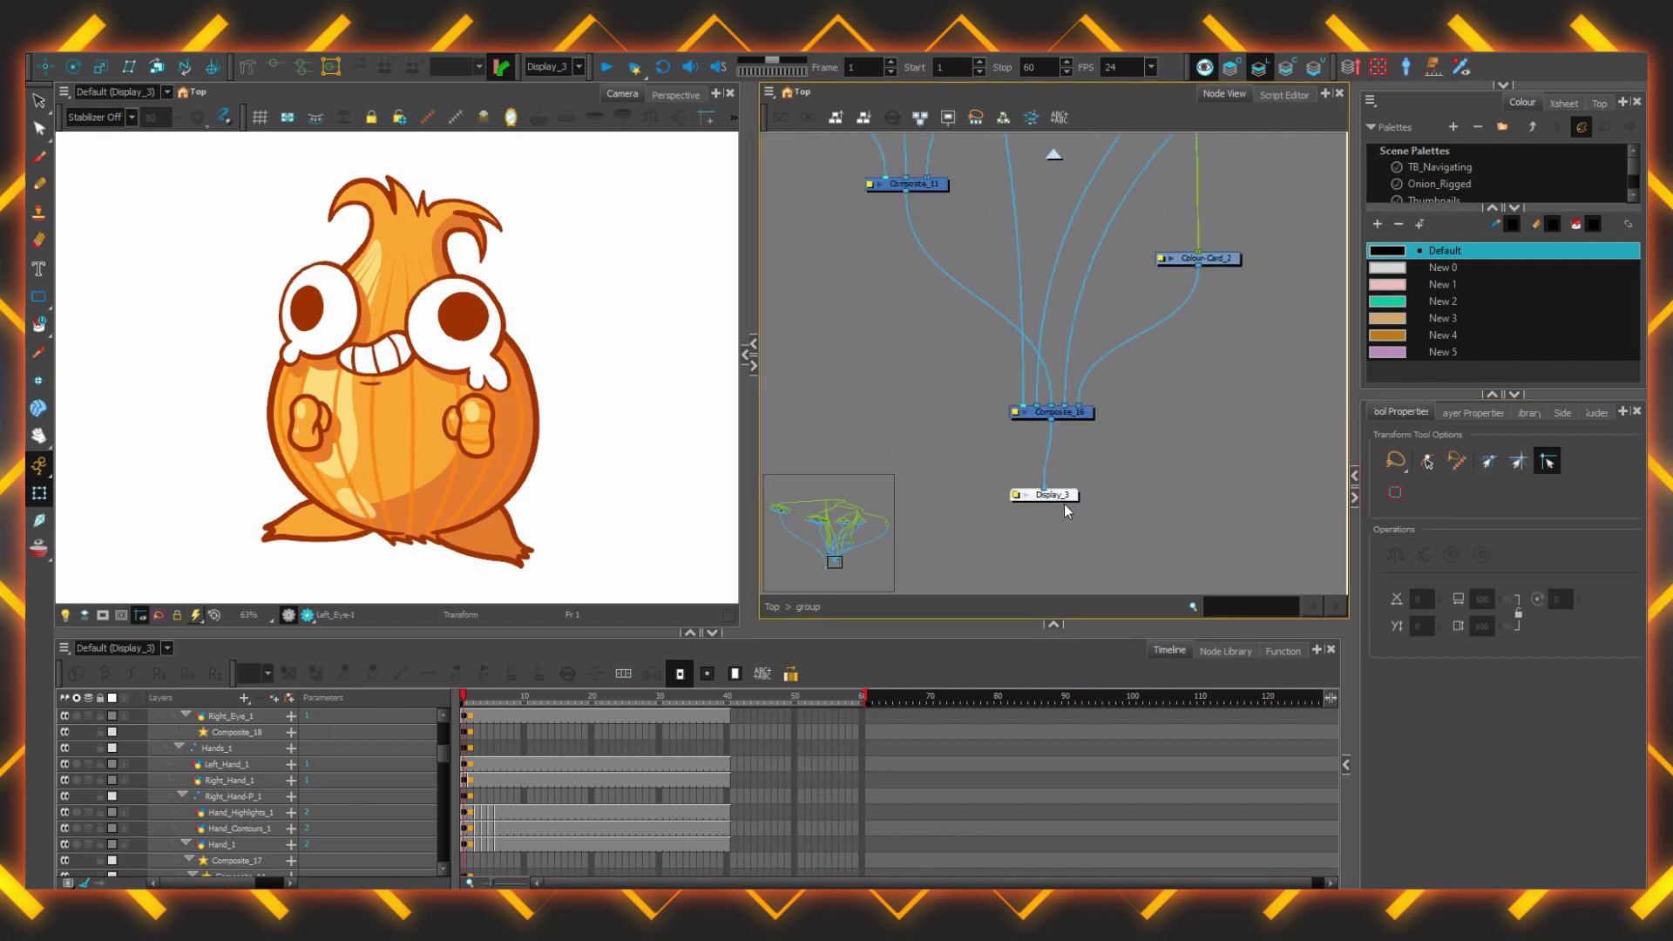
pyautogui.moveTo(907, 193); pyautogui.dragTo(1050, 464)
pyautogui.scroll(-3, 838, 302)
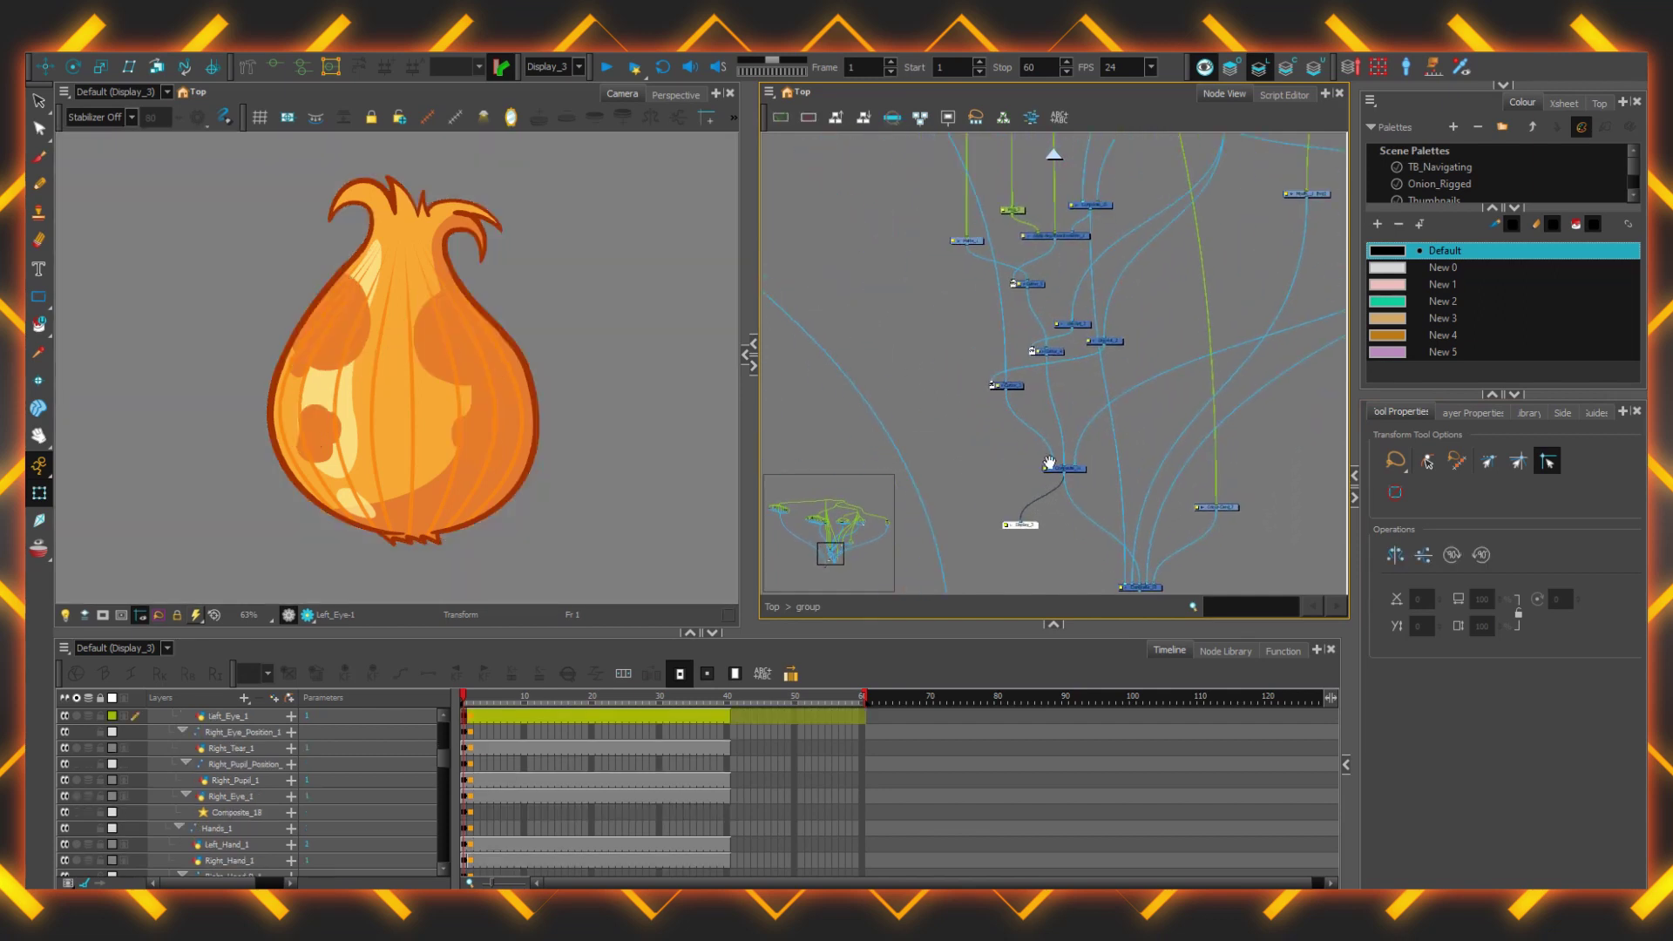
pyautogui.moveTo(1060, 247); pyautogui.dragTo(1021, 521)
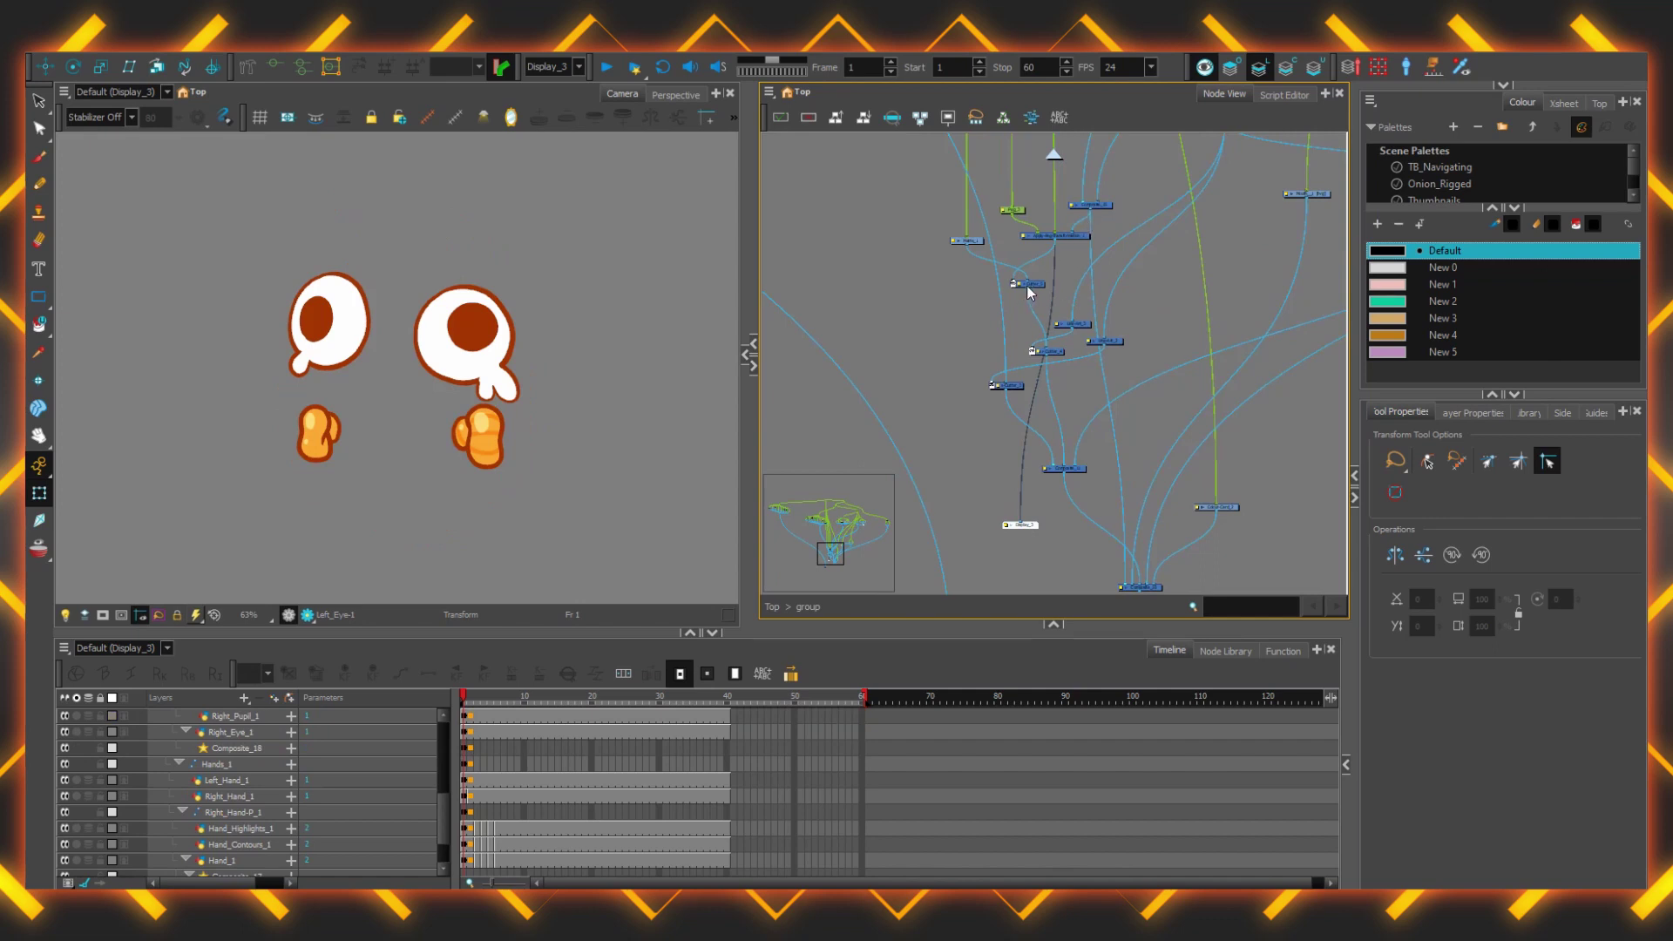
pyautogui.moveTo(1029, 286); pyautogui.dragTo(1177, 404)
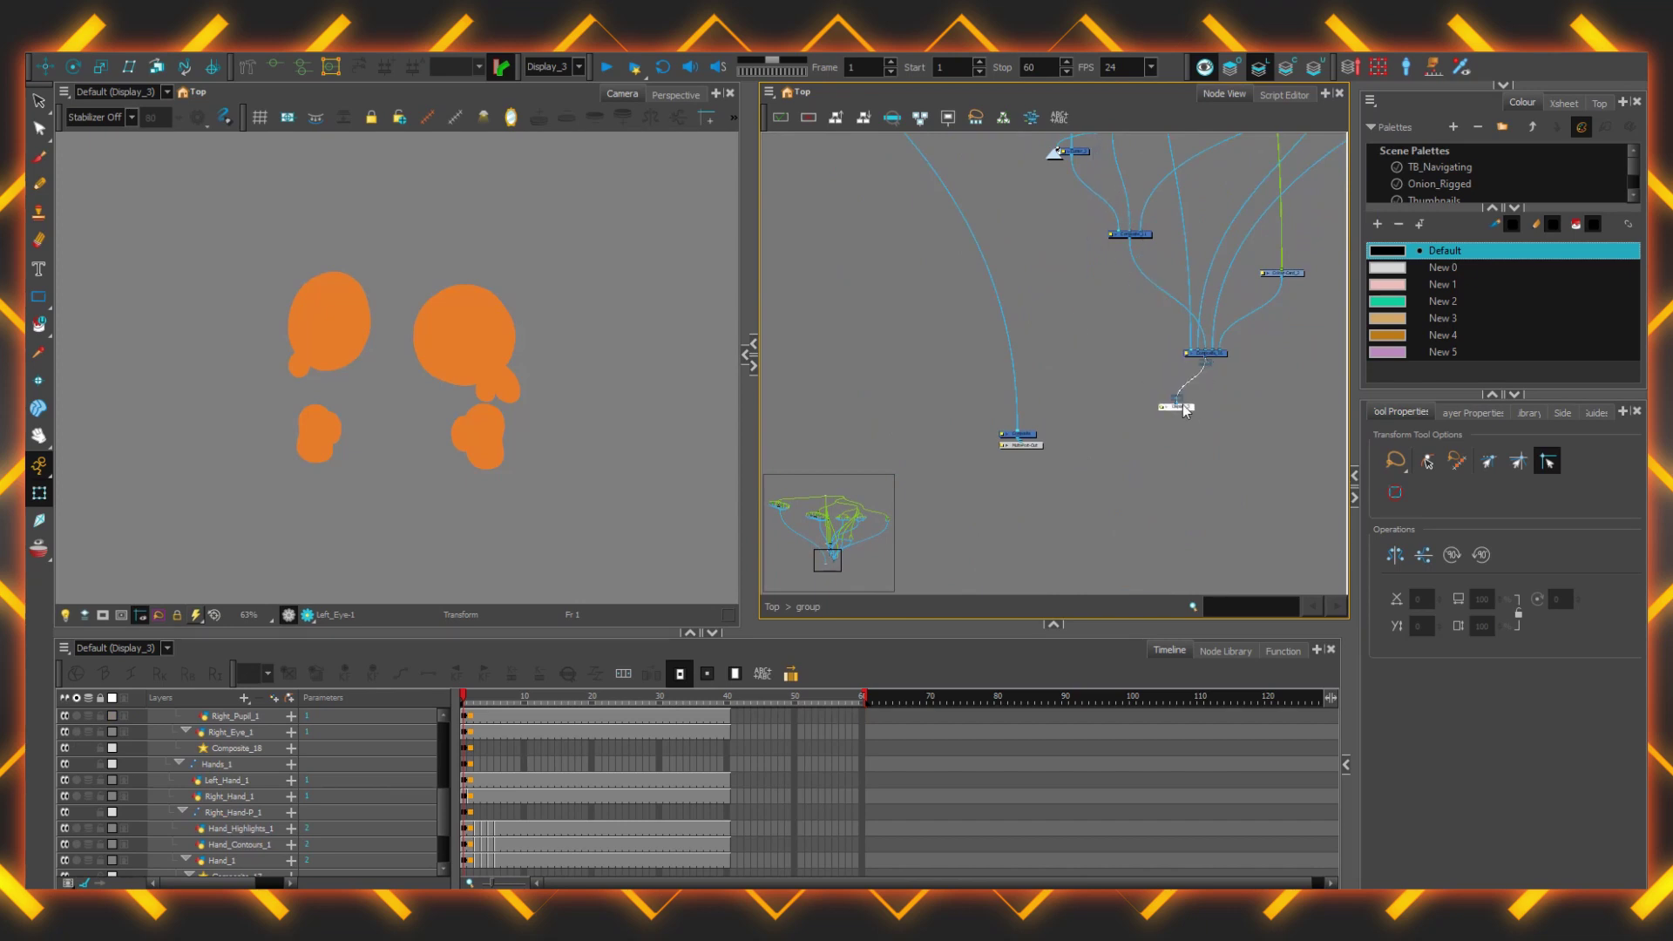
# - Switch the active display to Display_2 and on to Display_1 to compare their outputs in the camera view
pyautogui.click(578, 66)
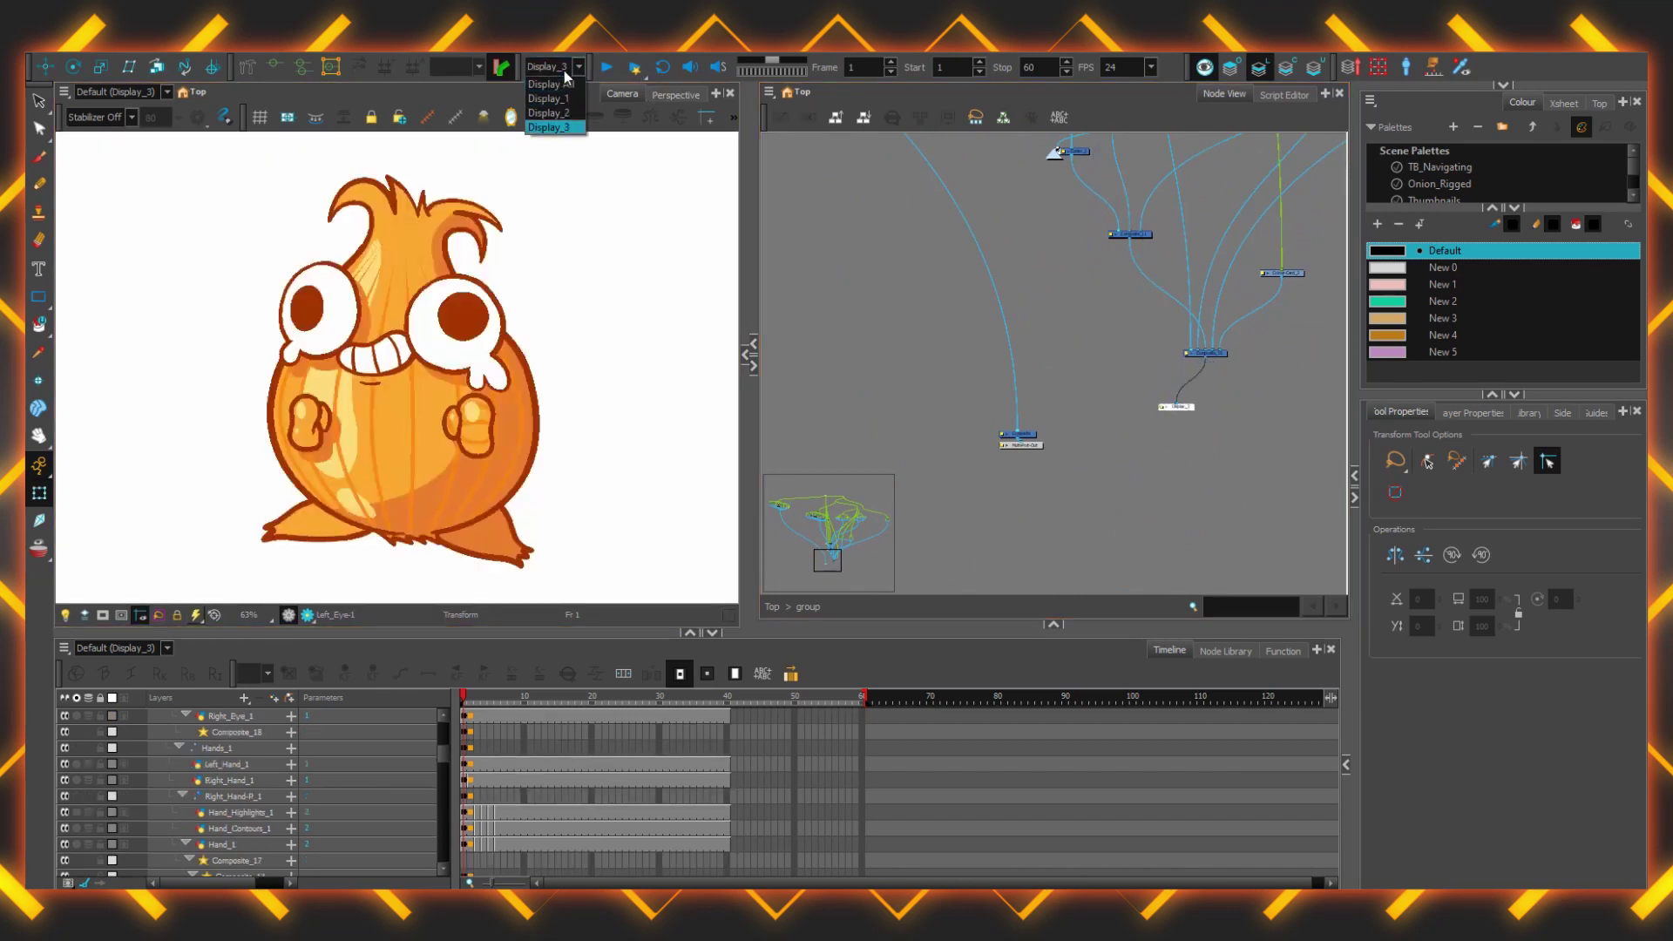
pyautogui.click(562, 118)
pyautogui.click(557, 67)
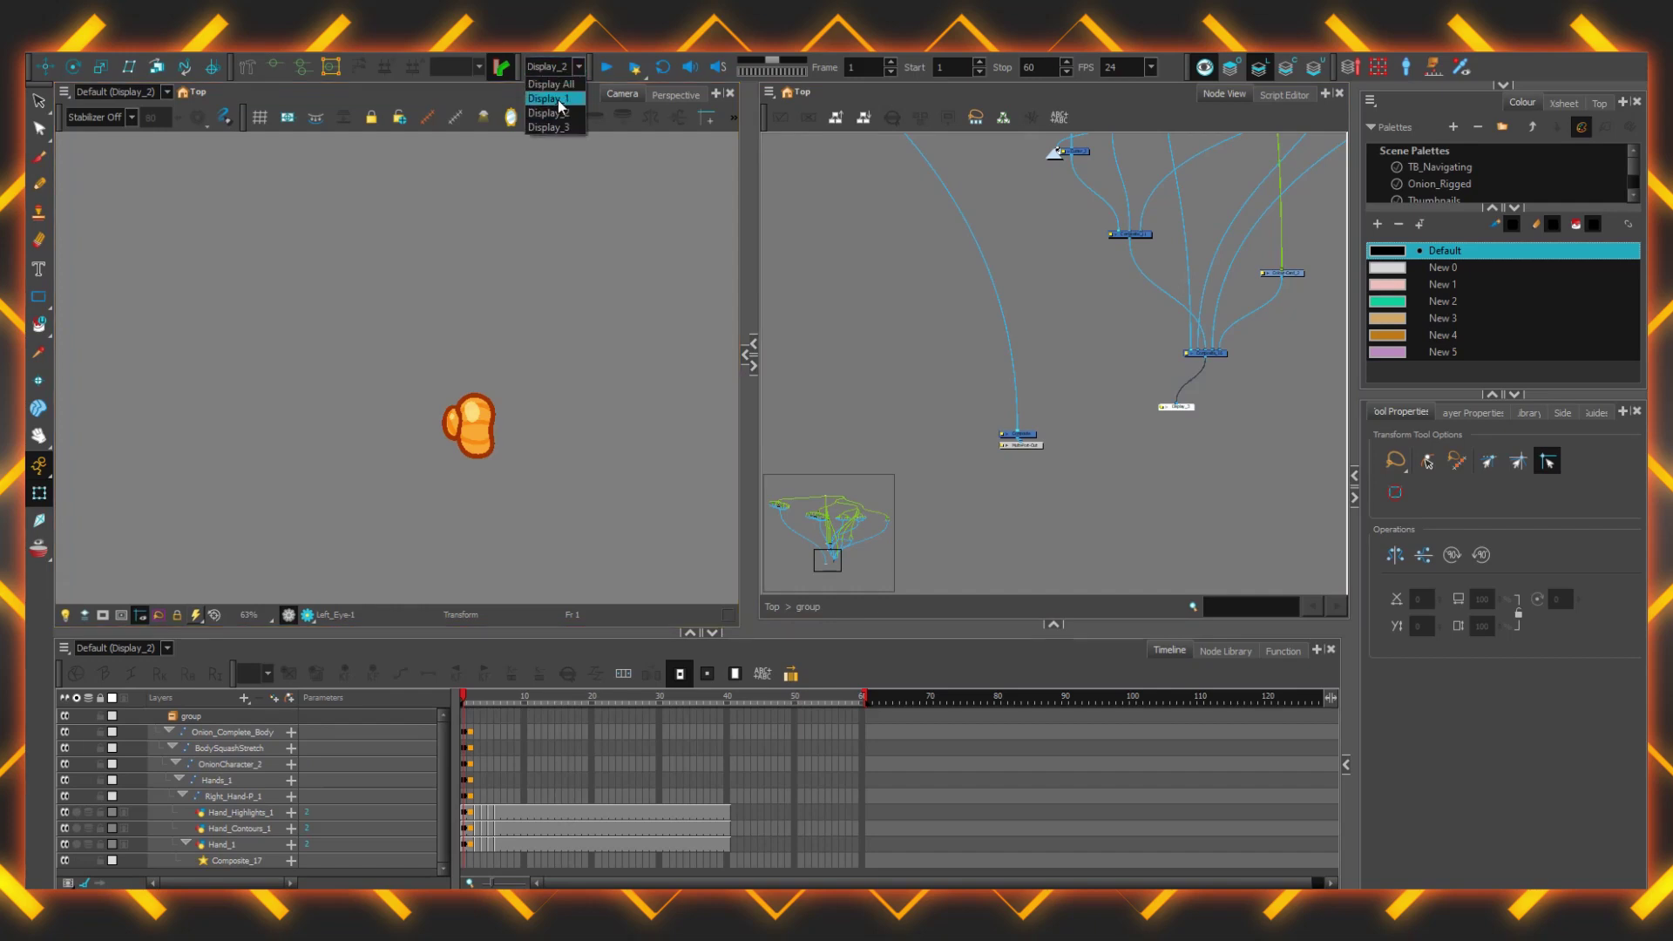
pyautogui.click(562, 106)
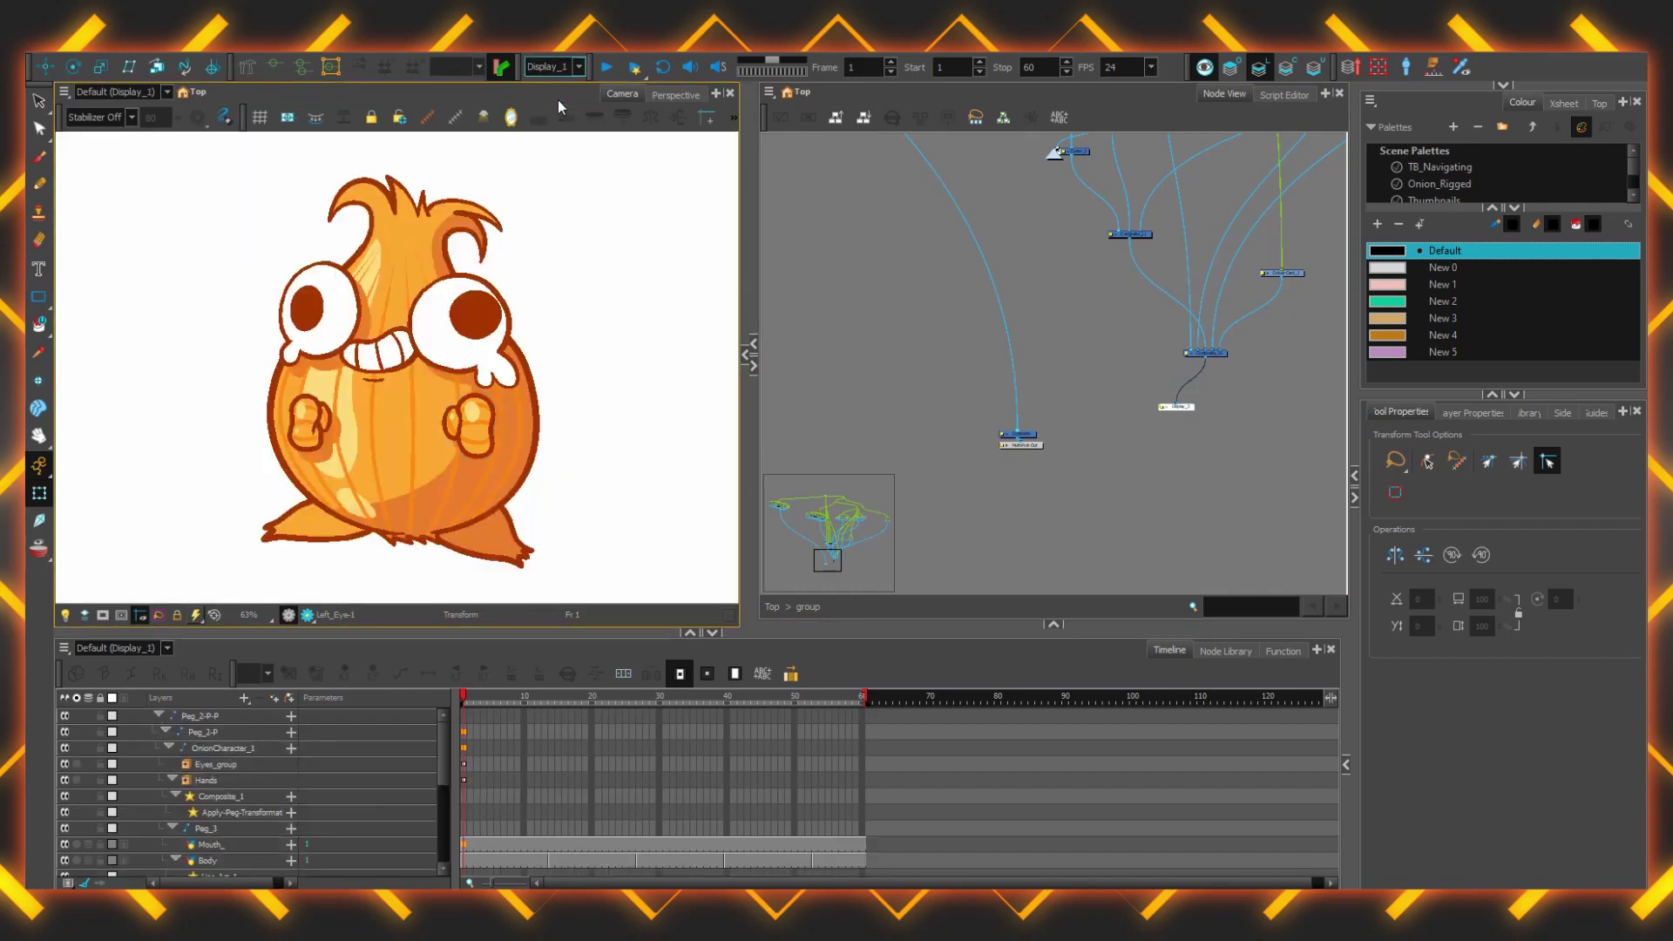
# - Open the list of available toolbars to find the Display toolbar
pyautogui.rightClick(605, 77)
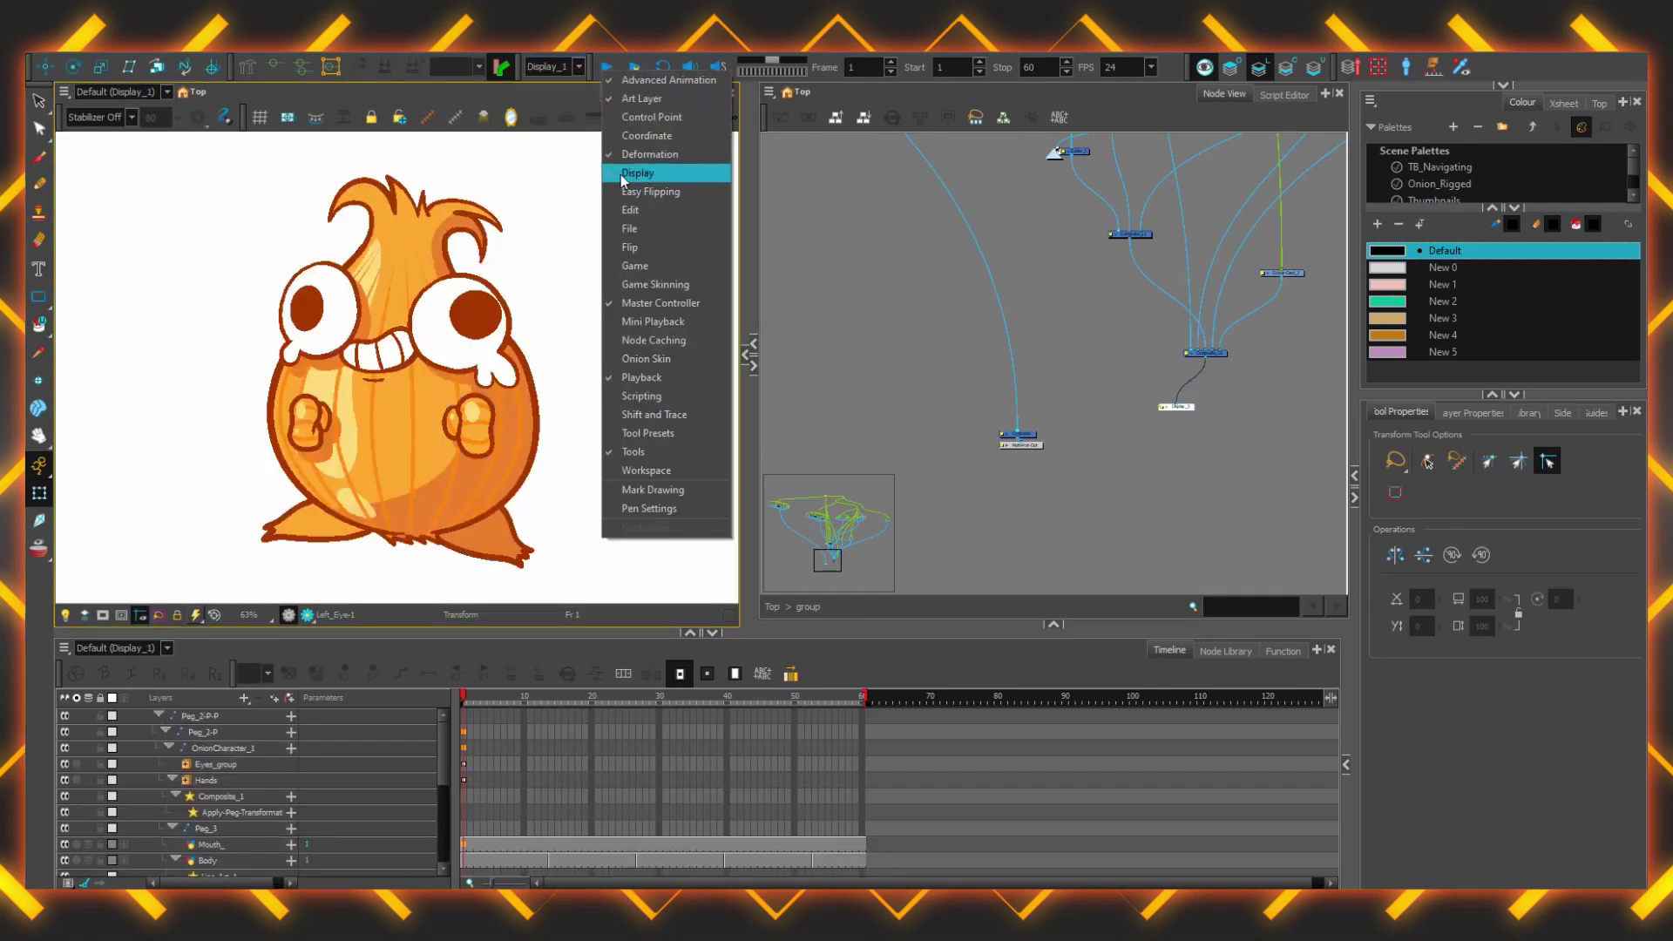
pyautogui.click(1154, 124)
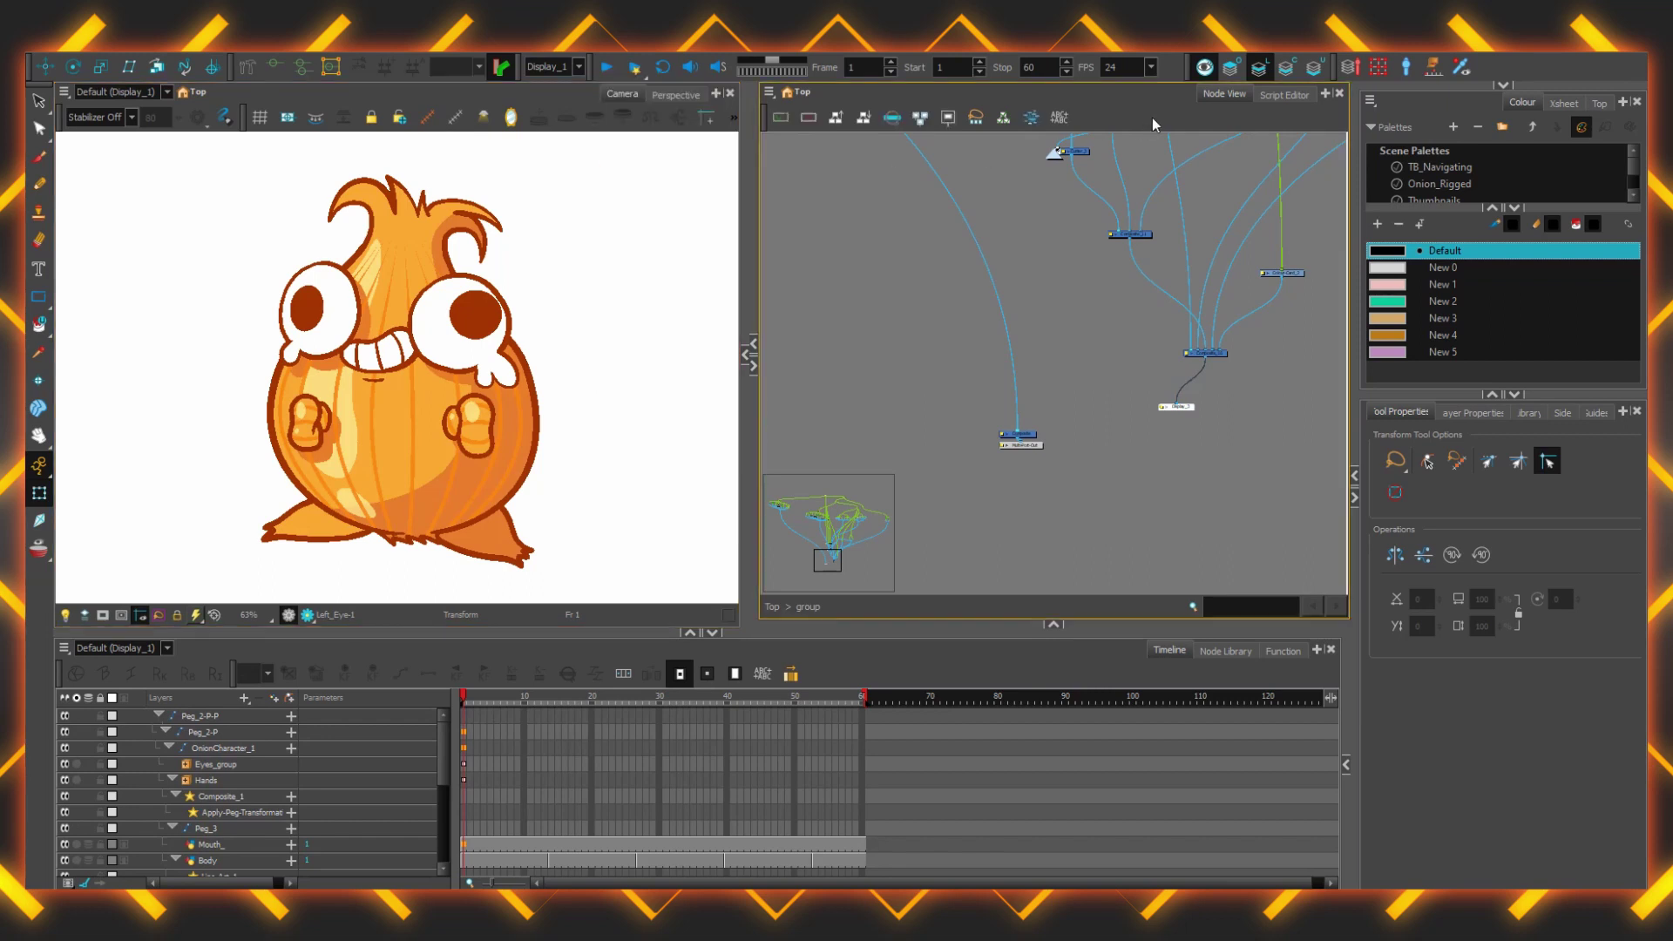
pyautogui.moveTo(1198, 305); pyautogui.dragTo(996, 429)
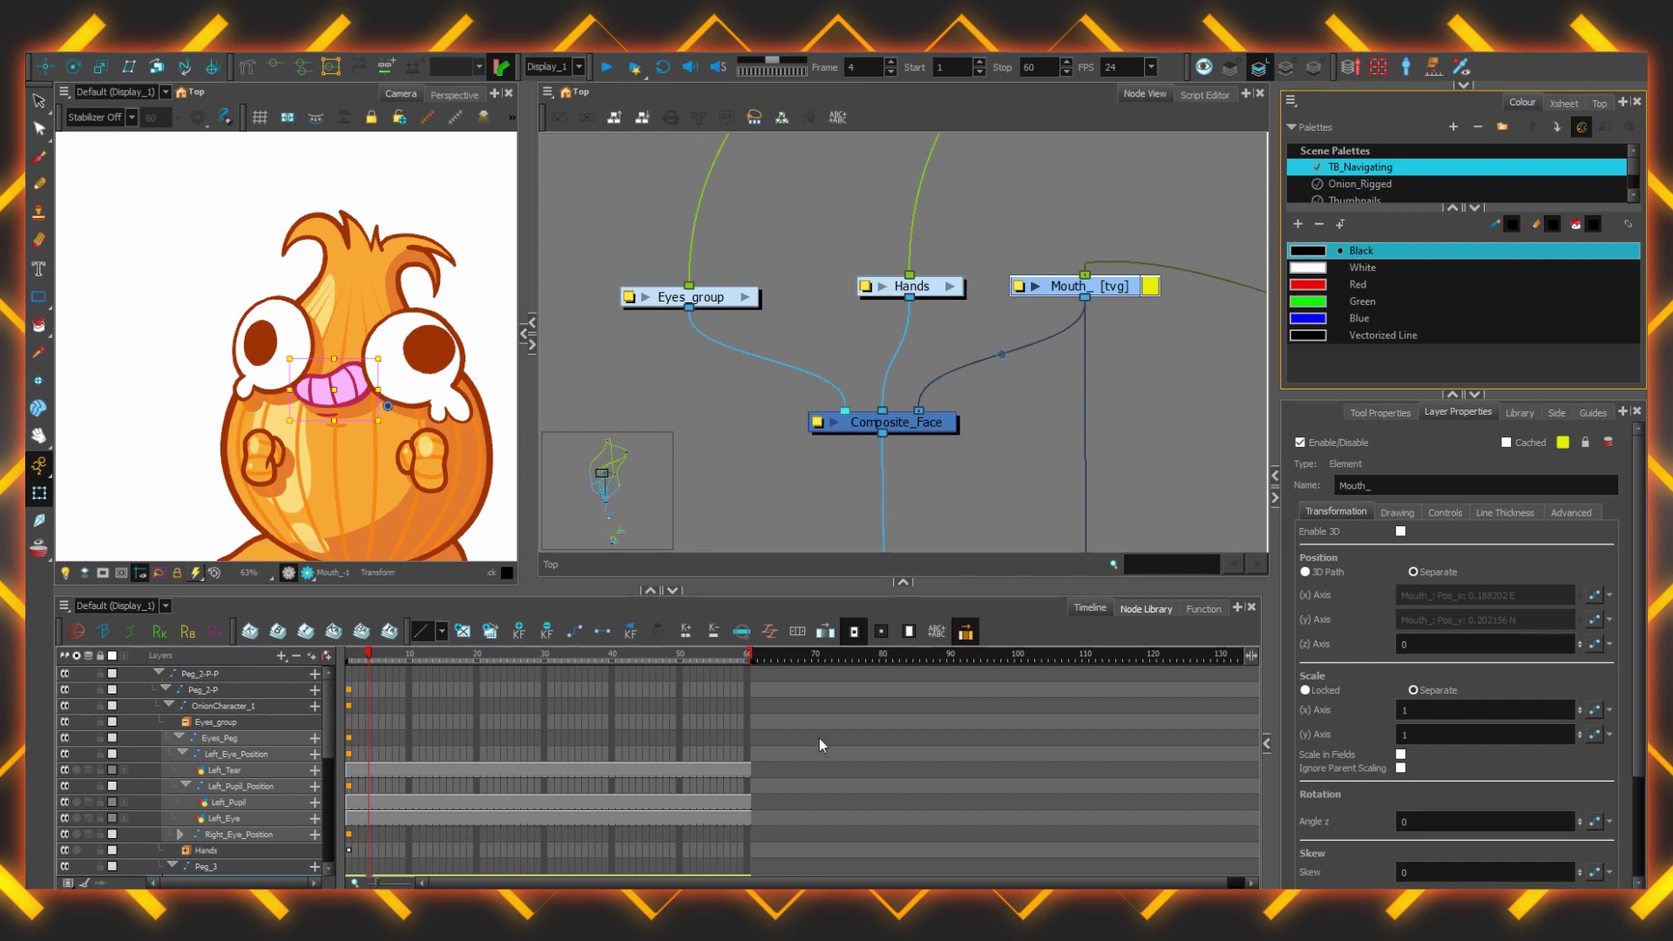
# - Add a Display node below Composite_Face in the node view and name it Face
pyautogui.click(1145, 609)
pyautogui.moveTo(798, 693); pyautogui.dragTo(824, 492)
pyautogui.doubleClick(786, 495)
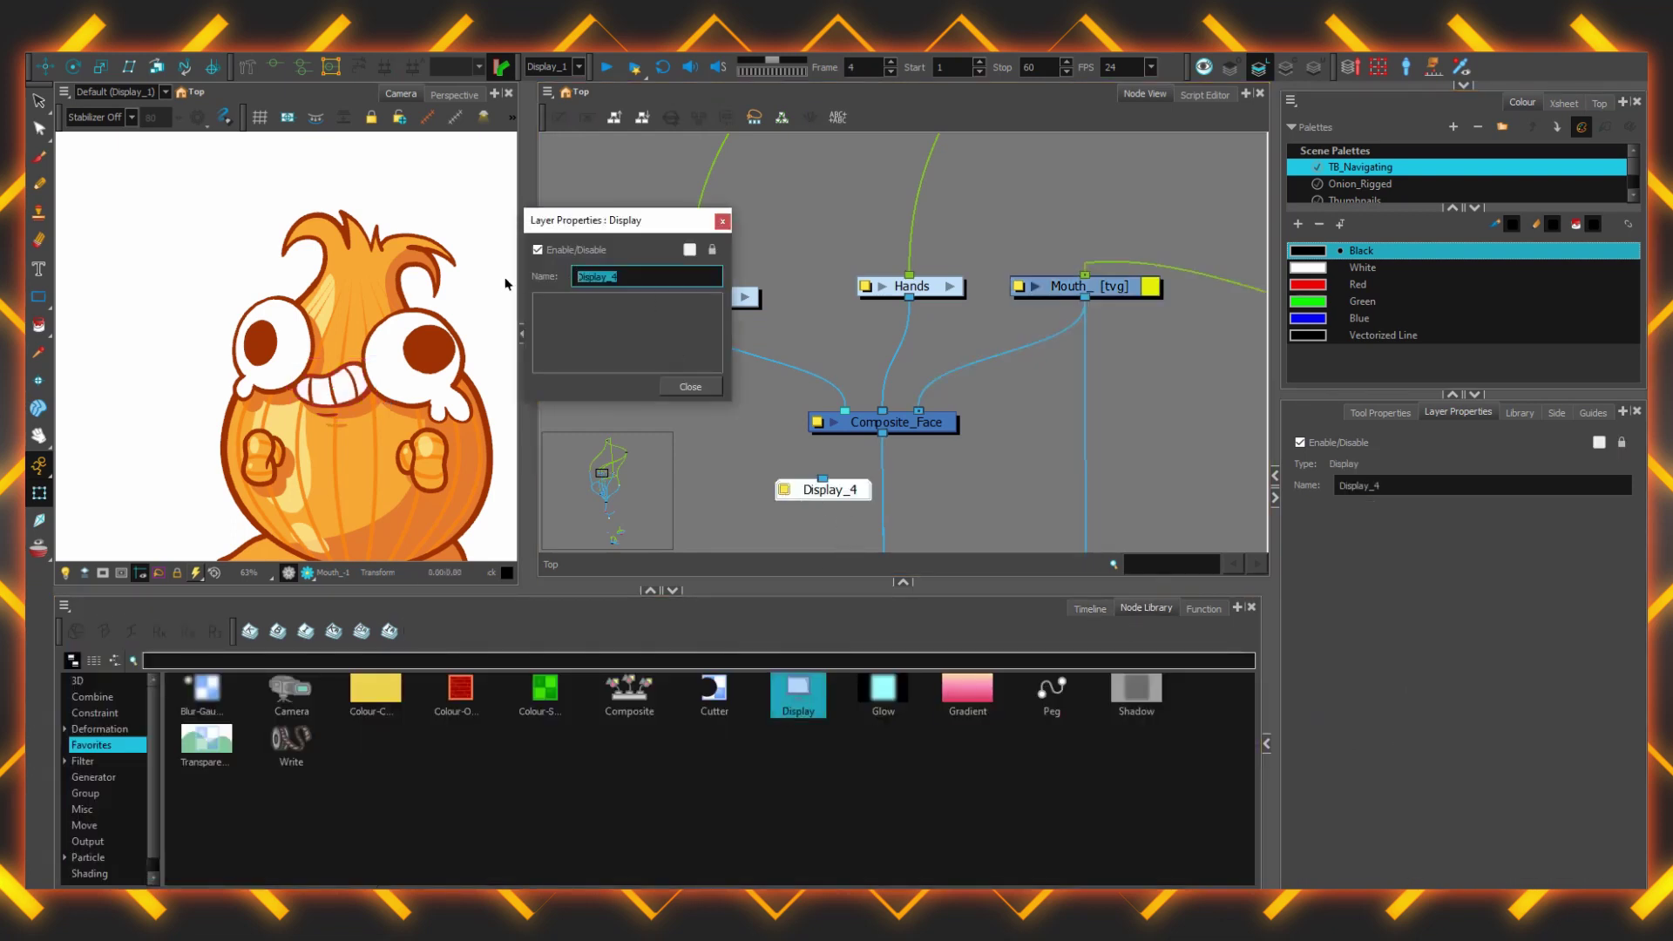
pyautogui.write('Face')
pyautogui.press('Return')
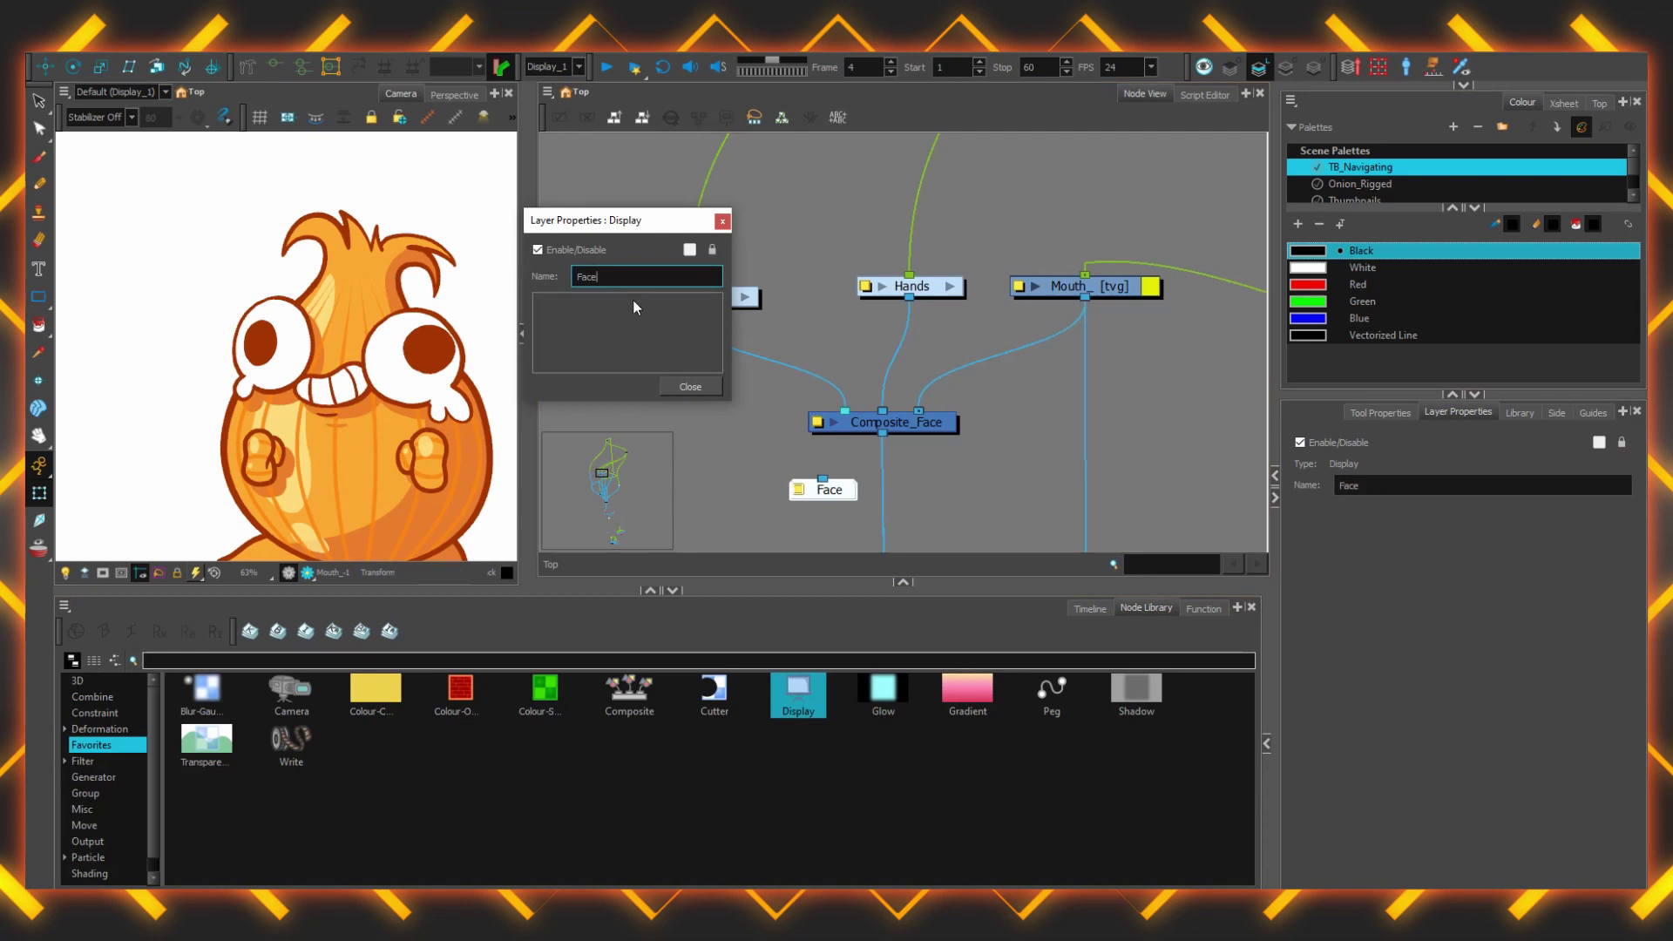
pyautogui.click(689, 386)
# - Connect Composite_Face to the Face display node and make Face the active display
pyautogui.moveTo(882, 433); pyautogui.dragTo(823, 479)
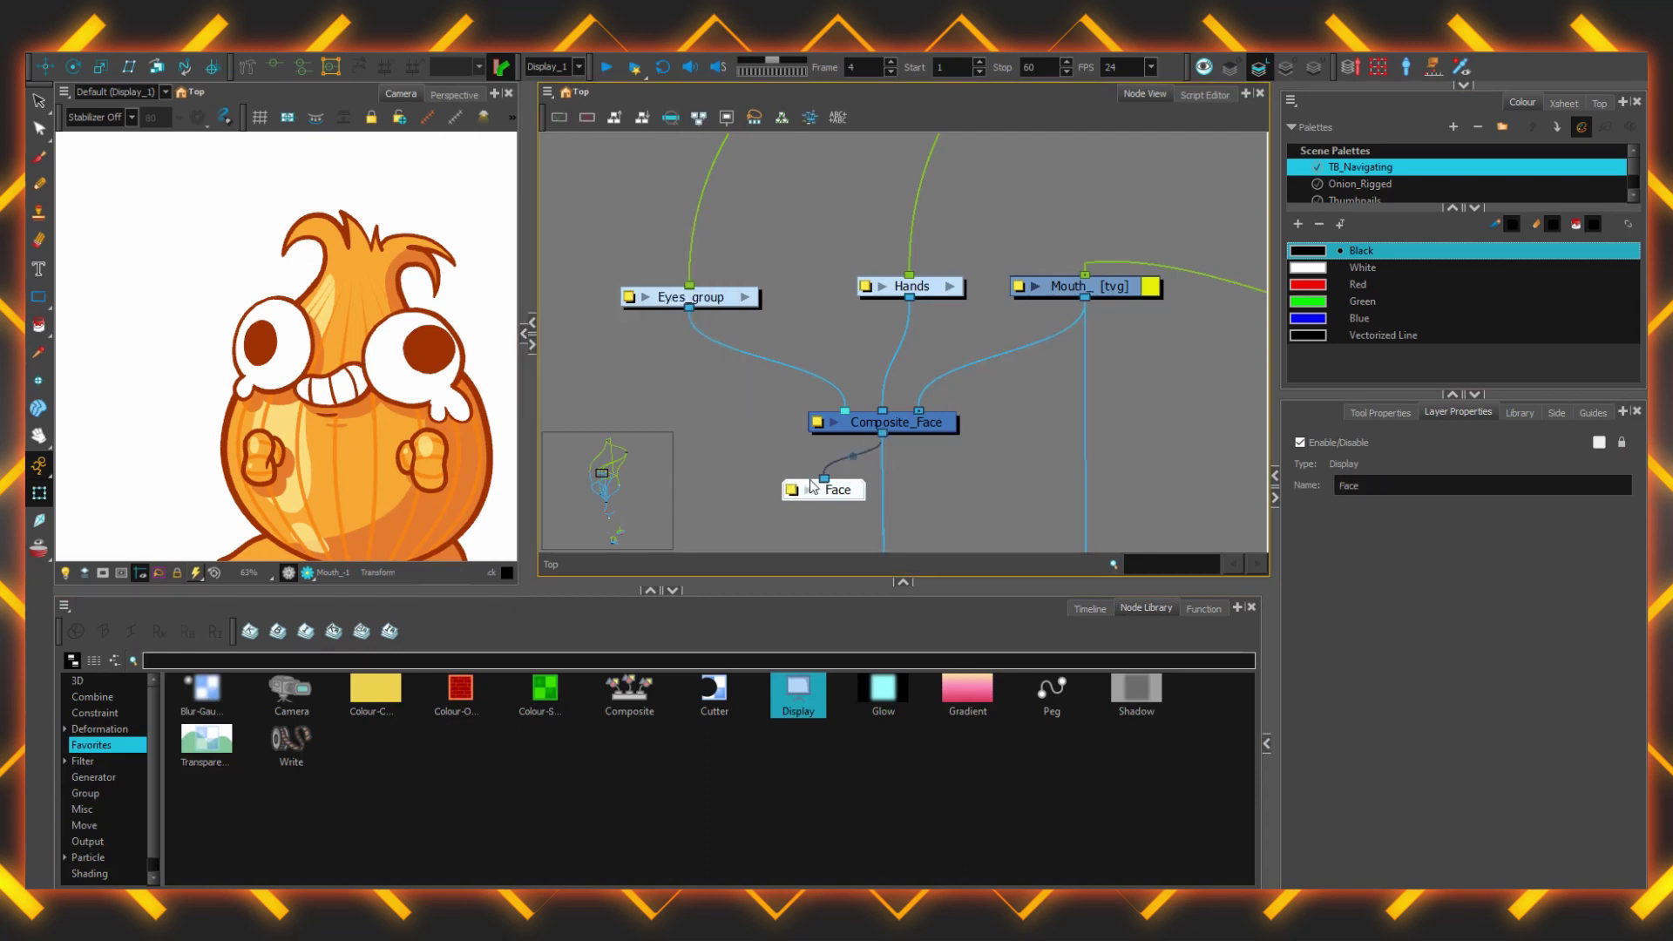
pyautogui.click(749, 411)
pyautogui.click(568, 66)
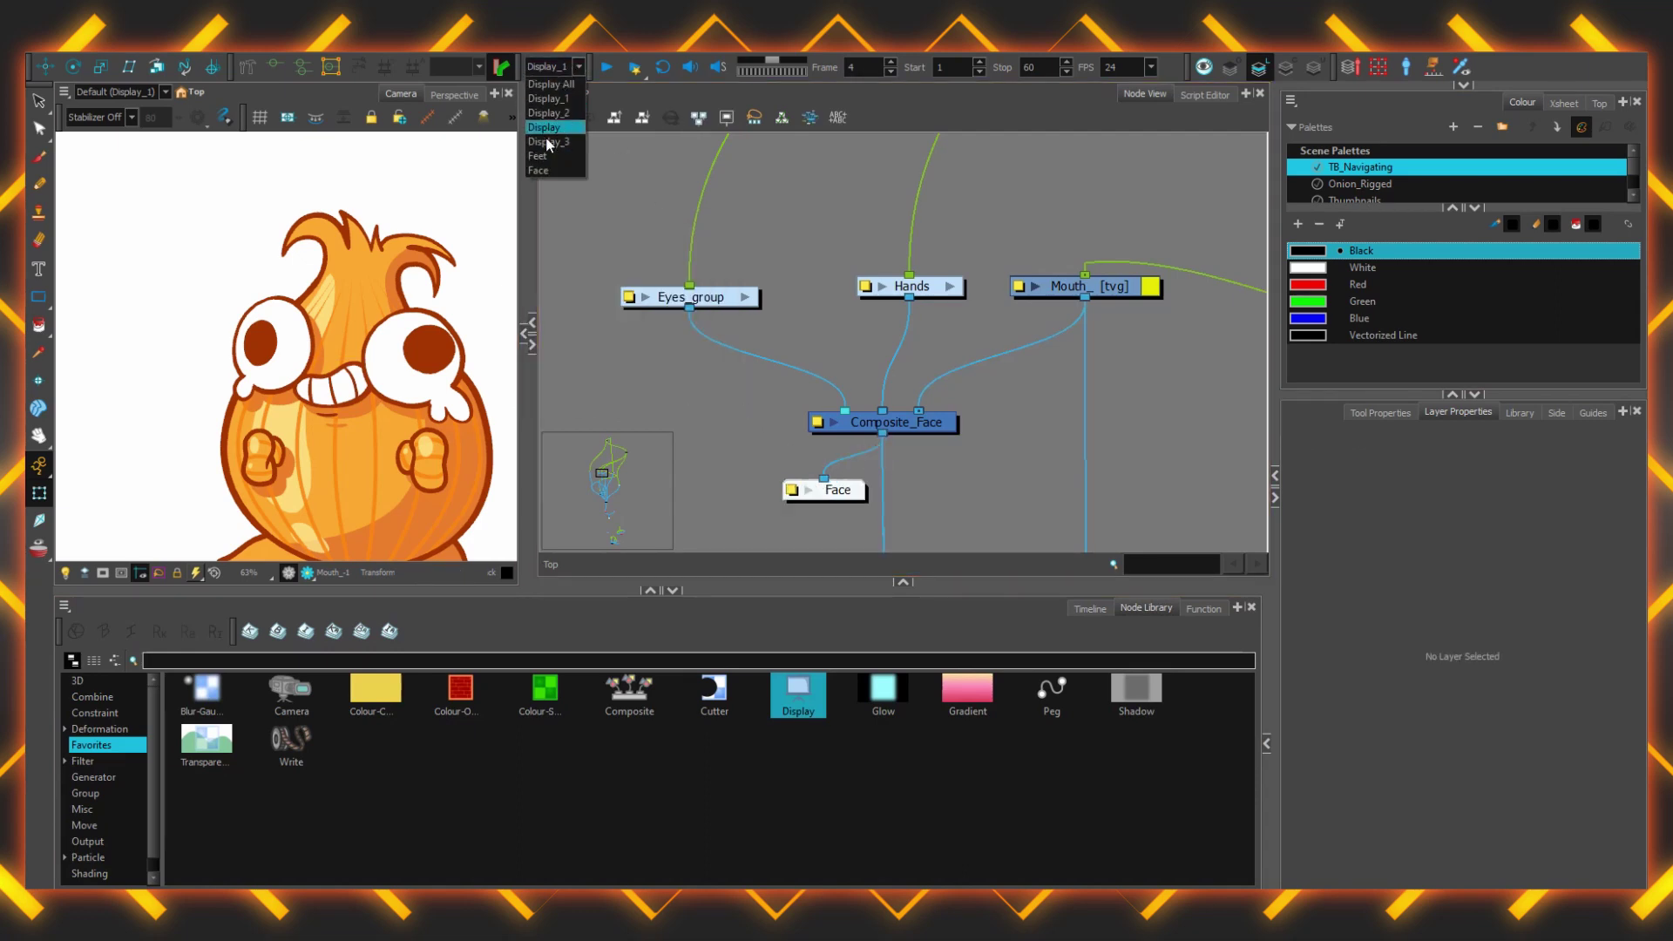
pyautogui.click(535, 175)
pyautogui.moveTo(367, 392); pyautogui.dragTo(325, 353)
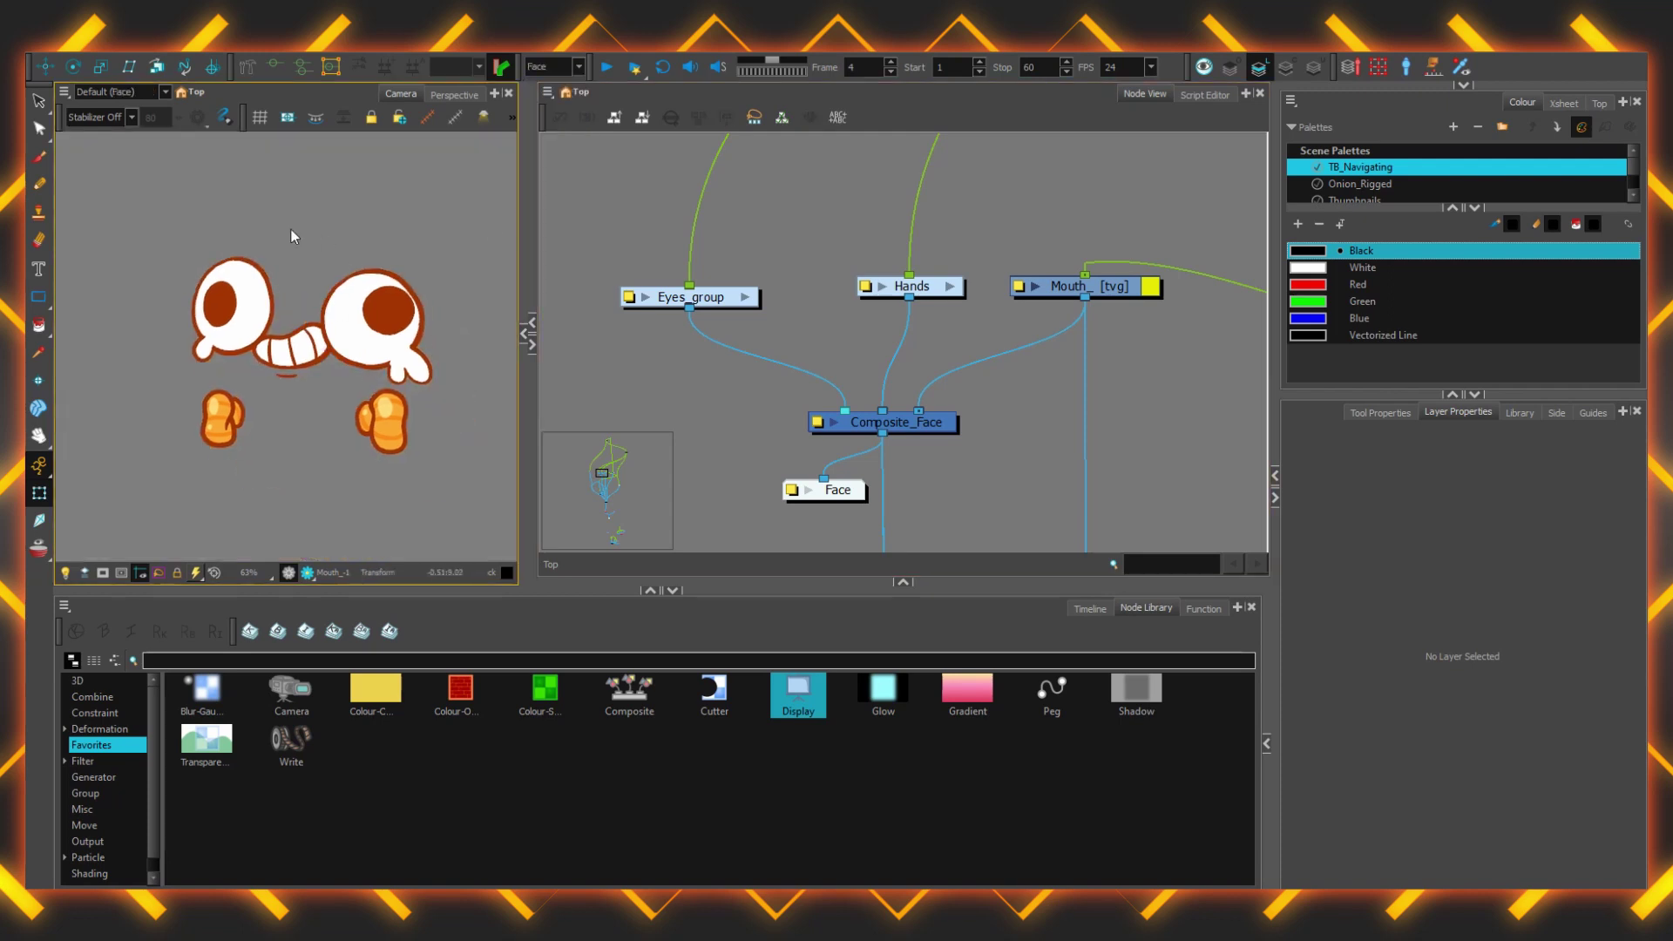
# - Make sure Advanced Display is enabled in the Advanced preferences and accept the settings
pyautogui.click(1074, 609)
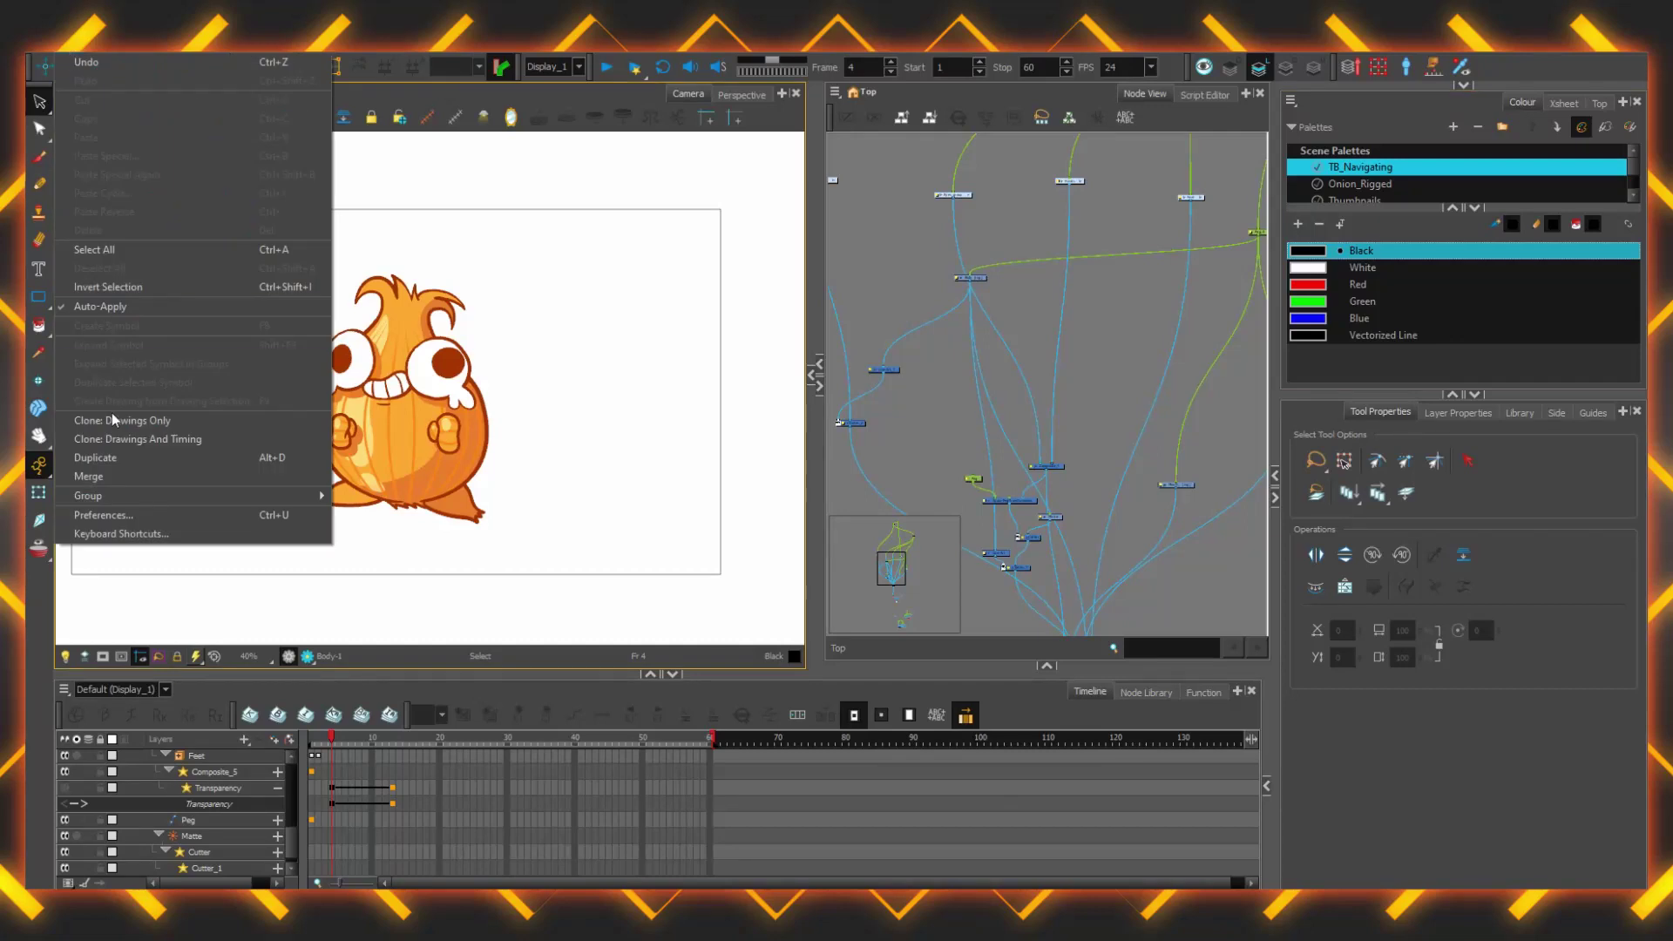
pyautogui.click(166, 515)
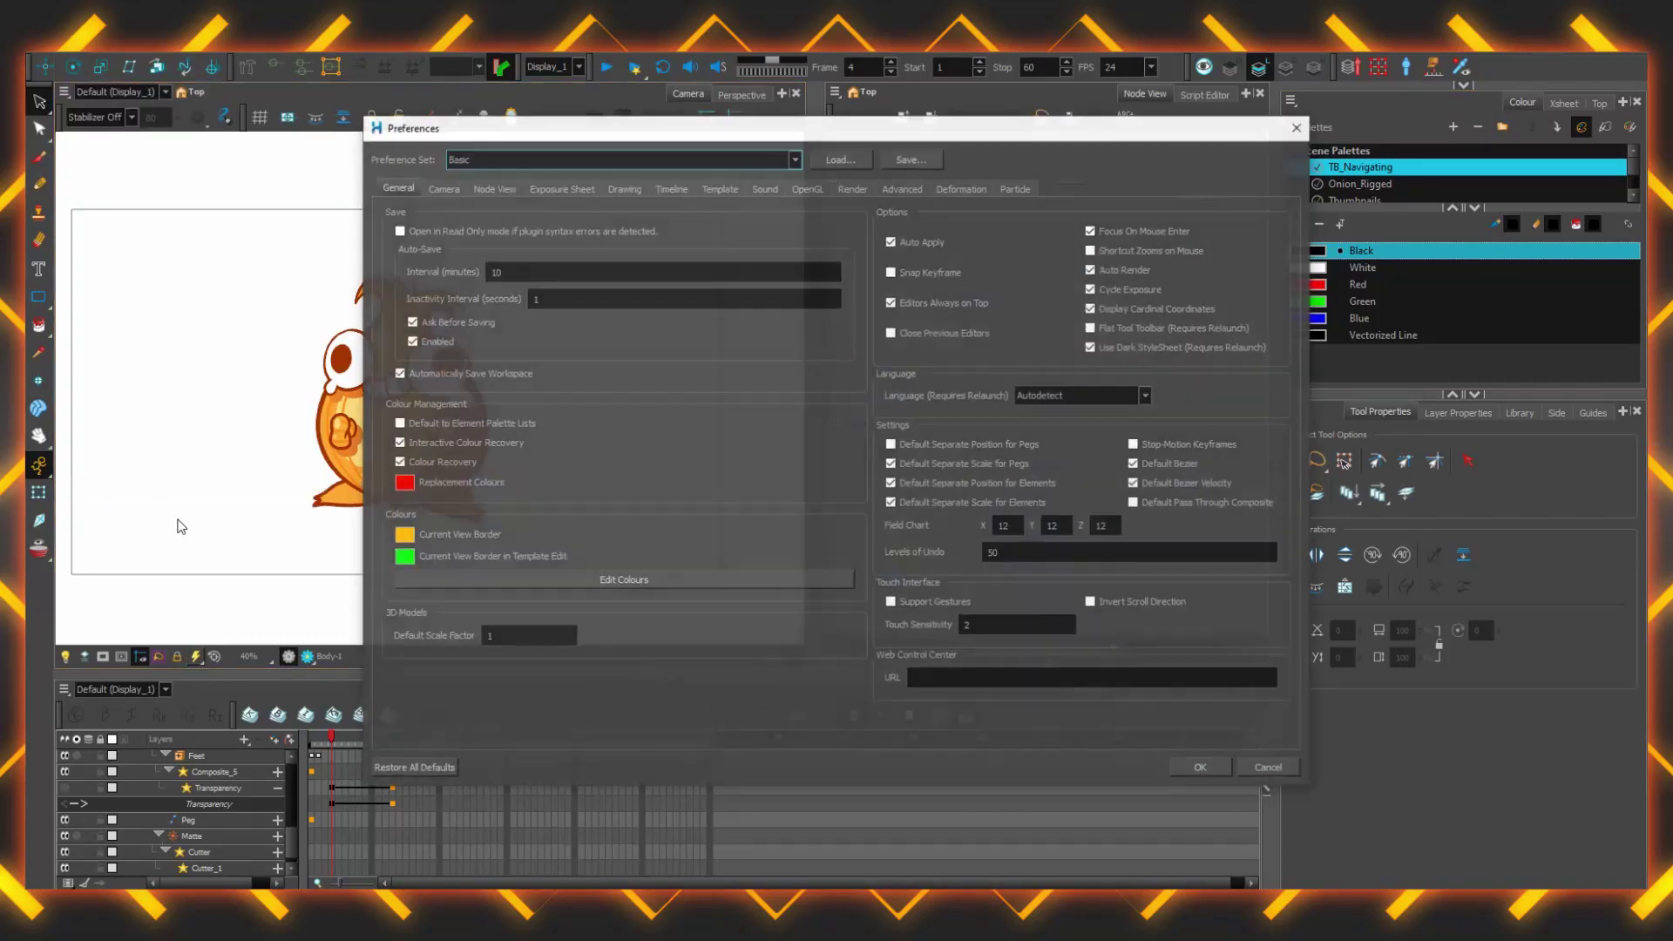
pyautogui.click(913, 186)
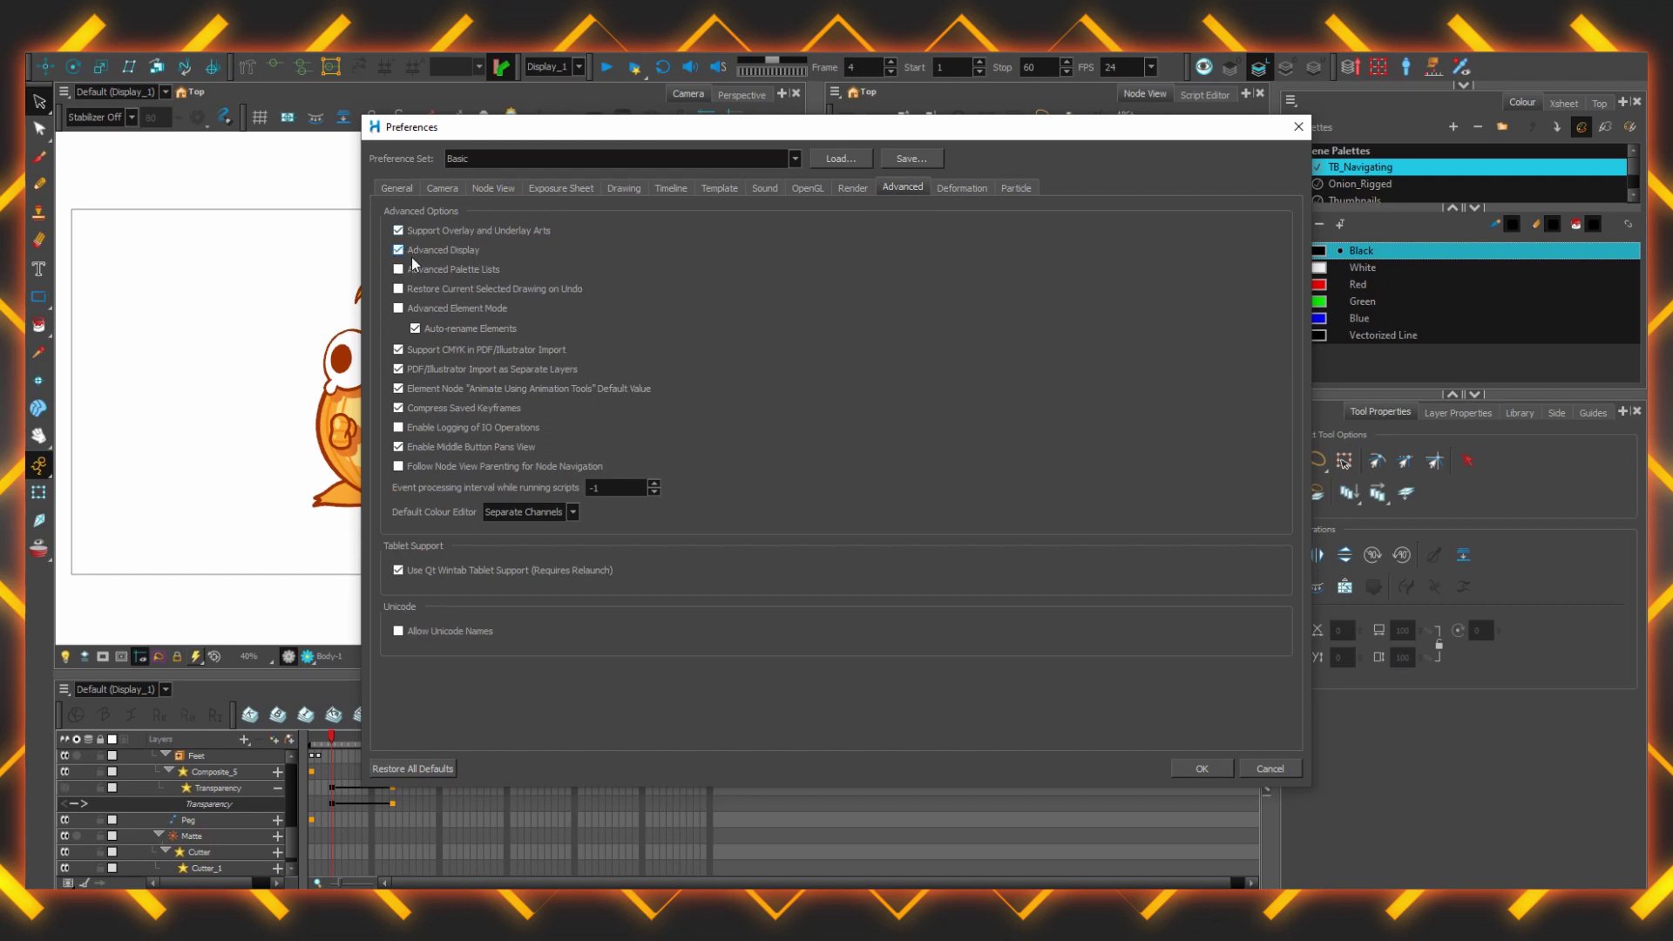
pyautogui.click(1217, 766)
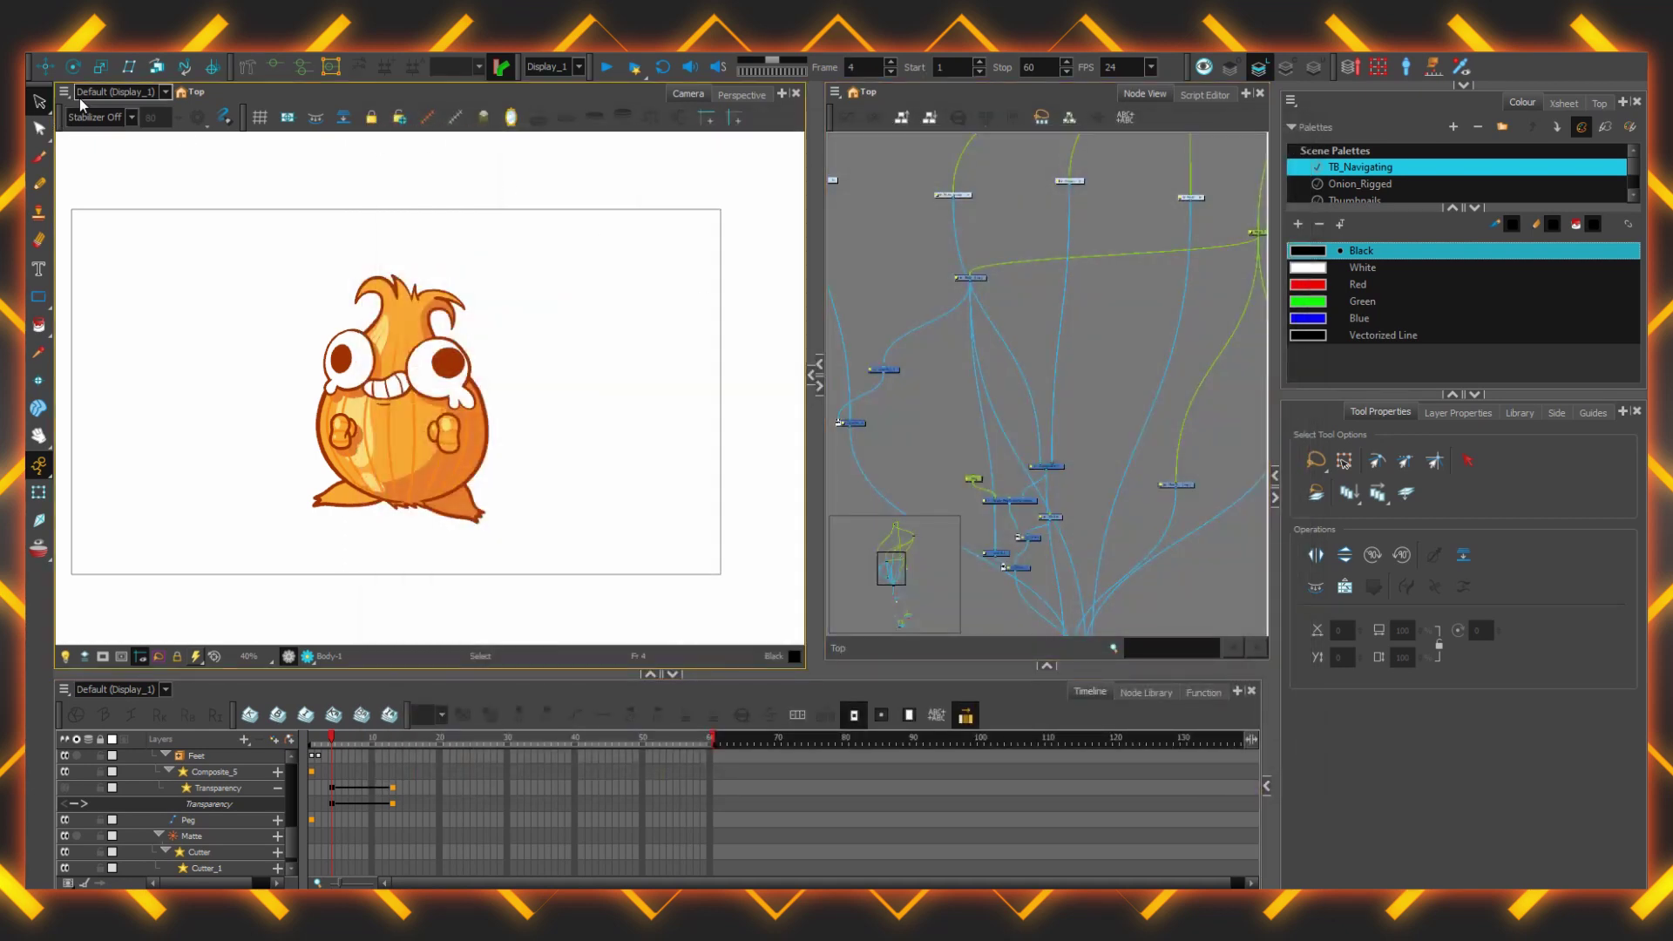
# - Examine the separate display selectors of the camera view and the timeline
pyautogui.click(133, 94)
pyautogui.click(136, 95)
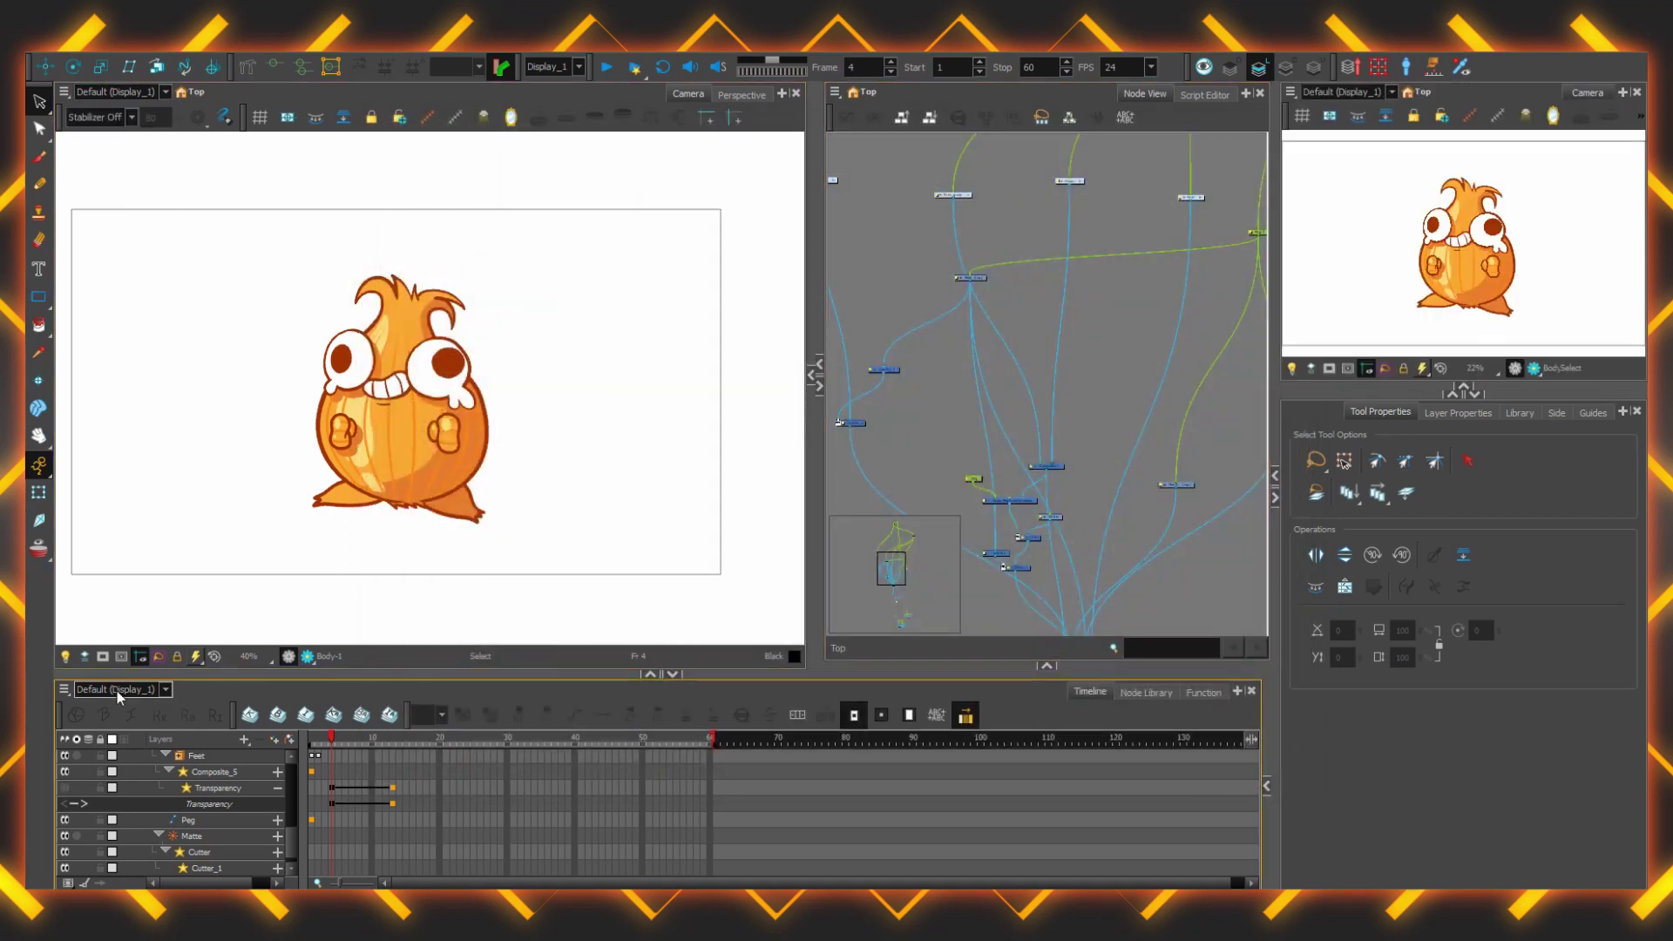
pyautogui.click(117, 692)
pyautogui.click(164, 692)
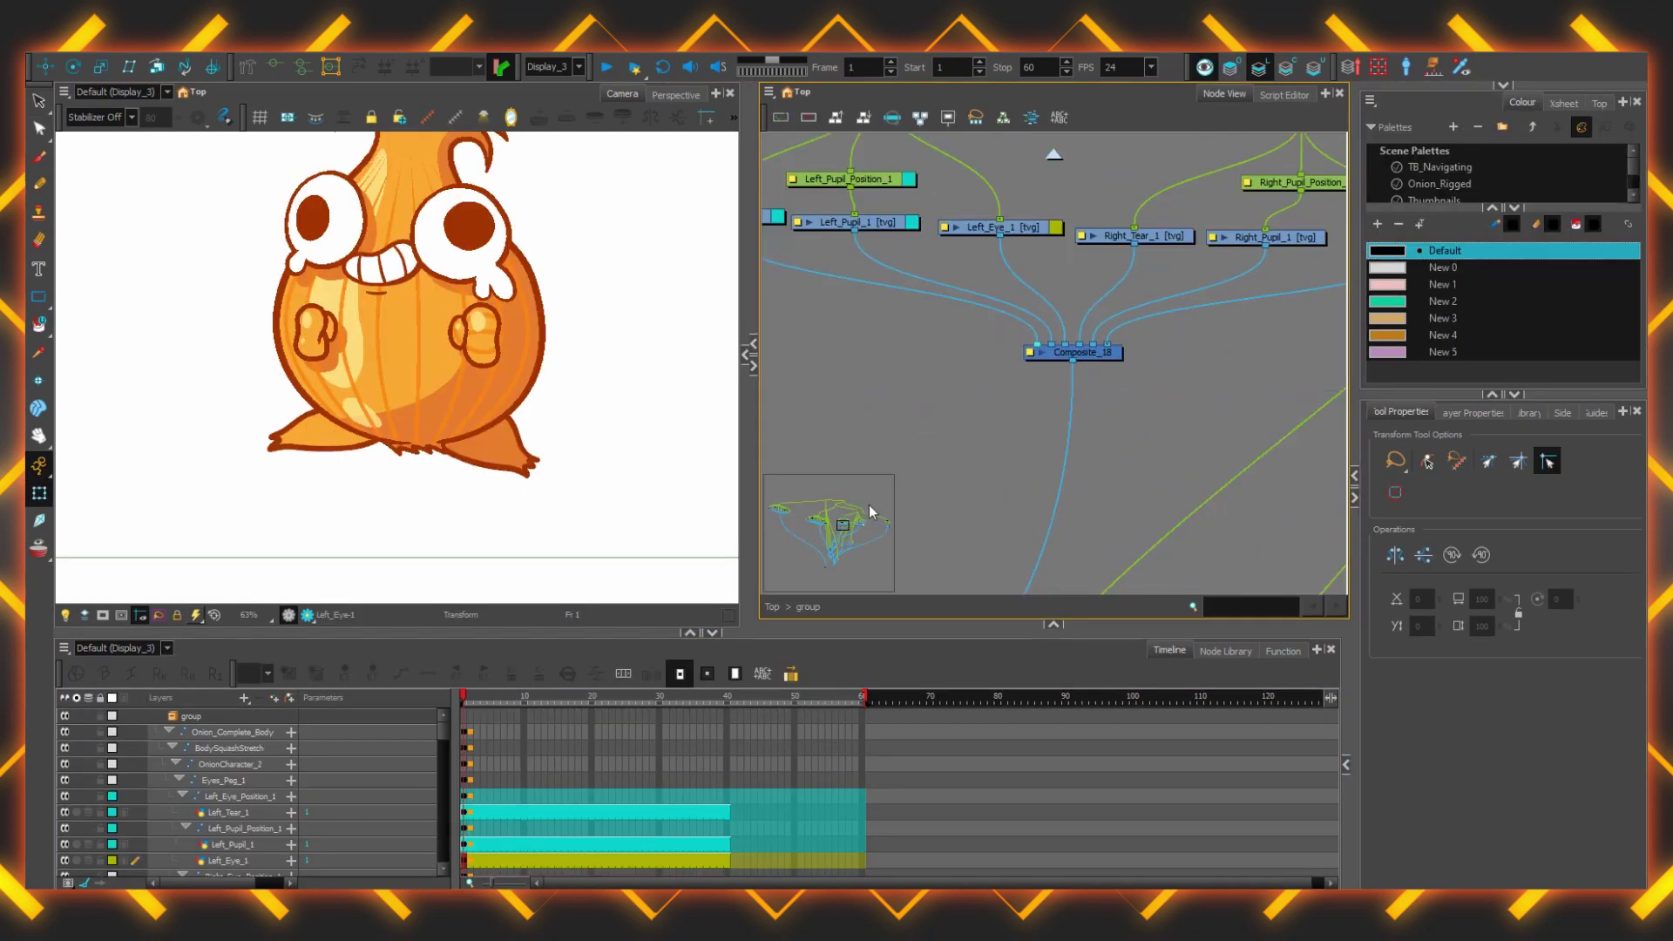
# - Connect the node just above the onion rig's final composite to the Display_3 node to preview its output
pyautogui.click(854, 564)
pyautogui.moveTo(852, 558); pyautogui.dragTo(862, 536)
pyautogui.scroll(-4, 953, 460)
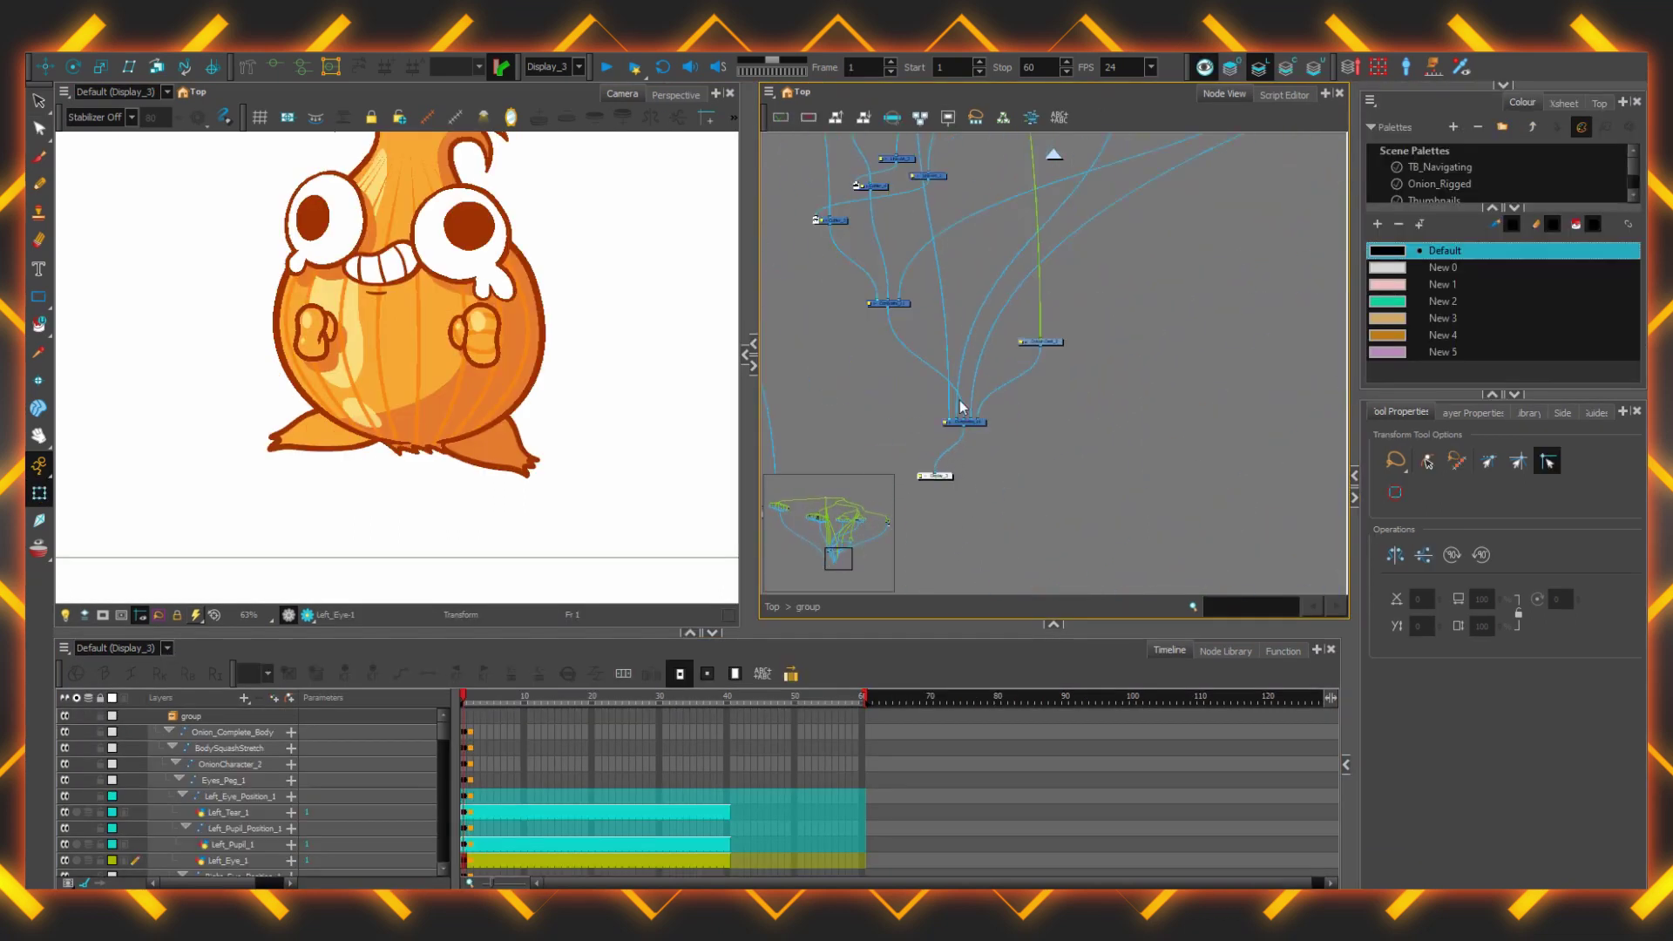
pyautogui.moveTo(1041, 347); pyautogui.dragTo(936, 472)
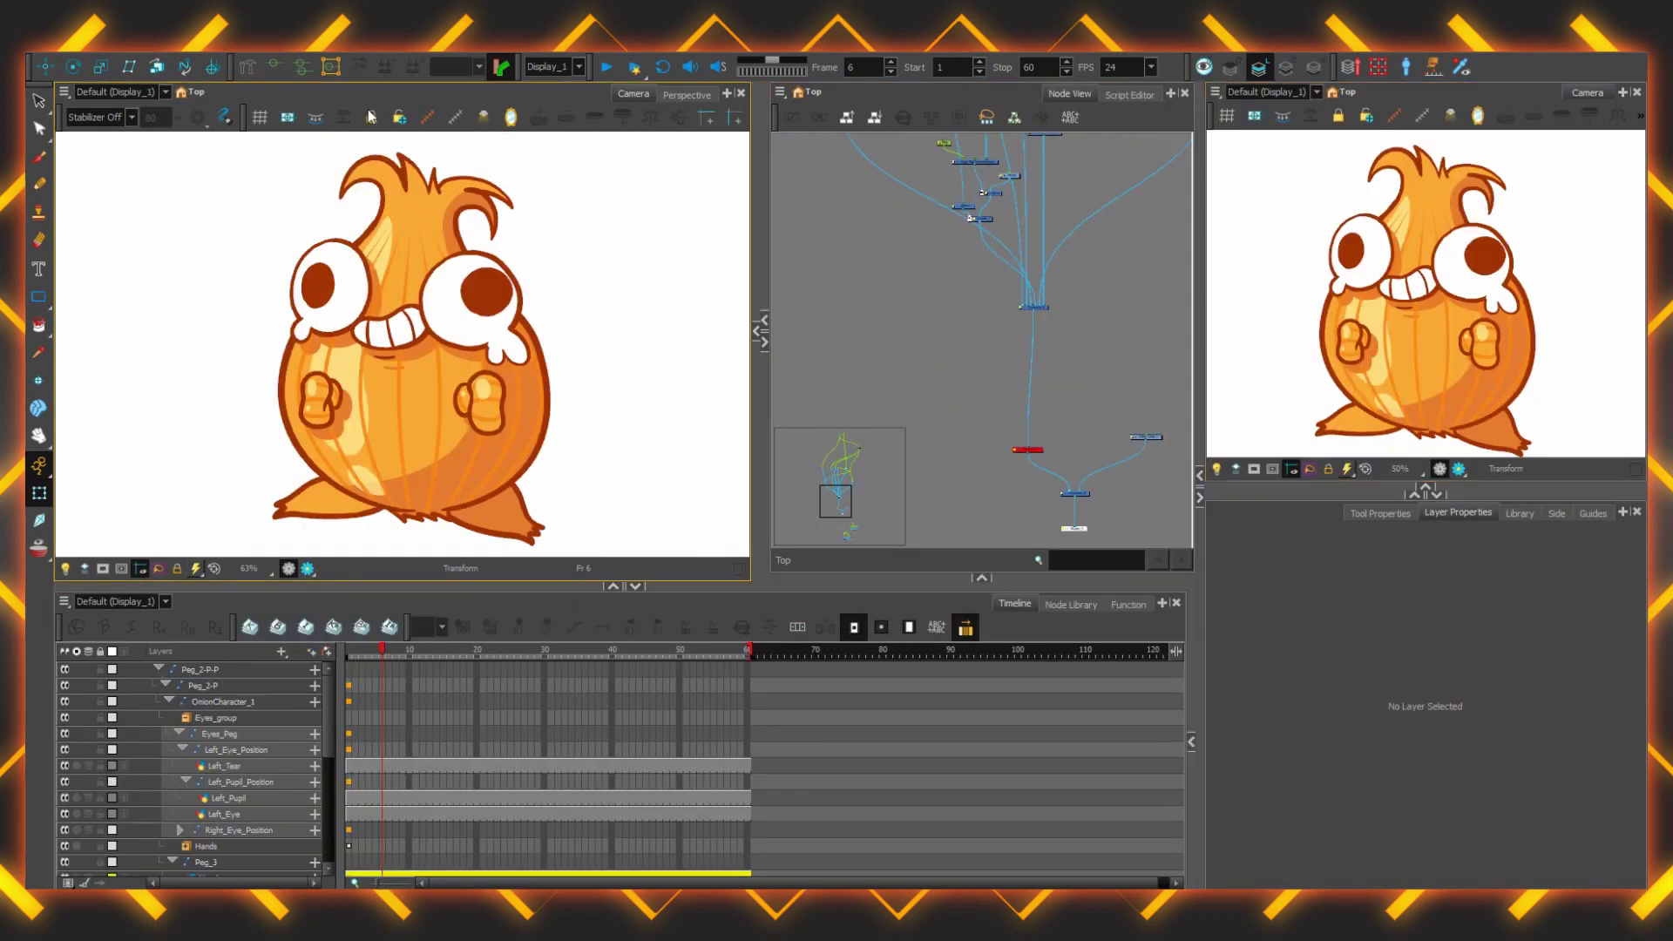
# - Set the main camera view's display to Face and the second camera view's display to Display_Rough
pyautogui.click(81, 90)
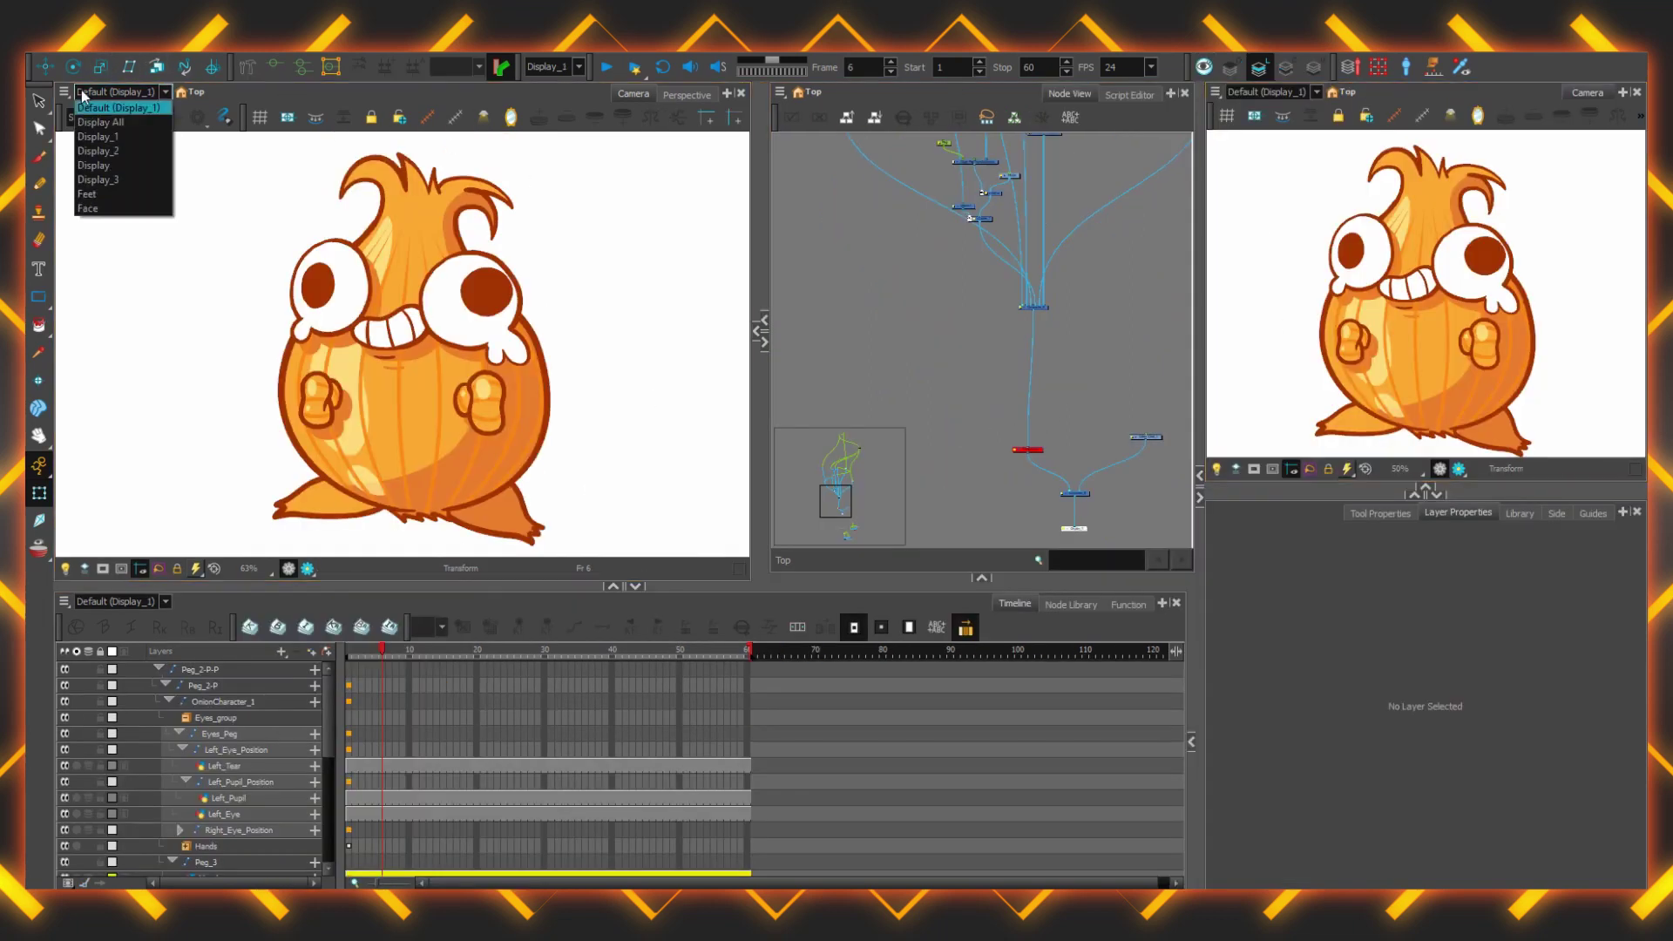
pyautogui.click(95, 214)
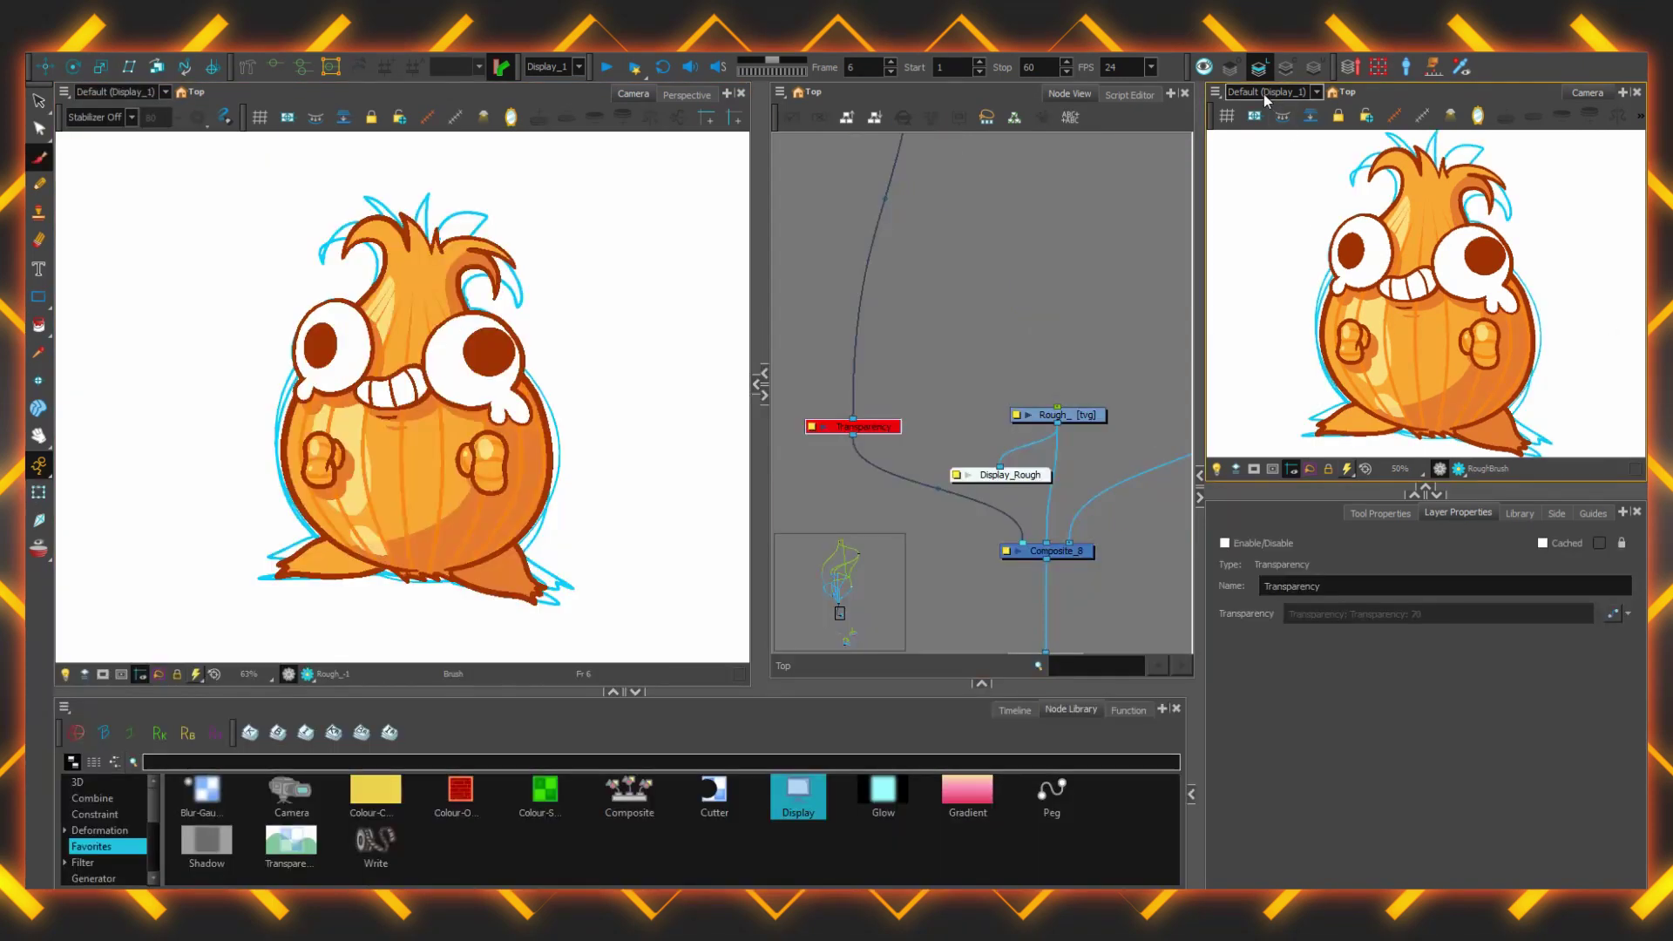
pyautogui.click(1268, 92)
pyautogui.click(1243, 224)
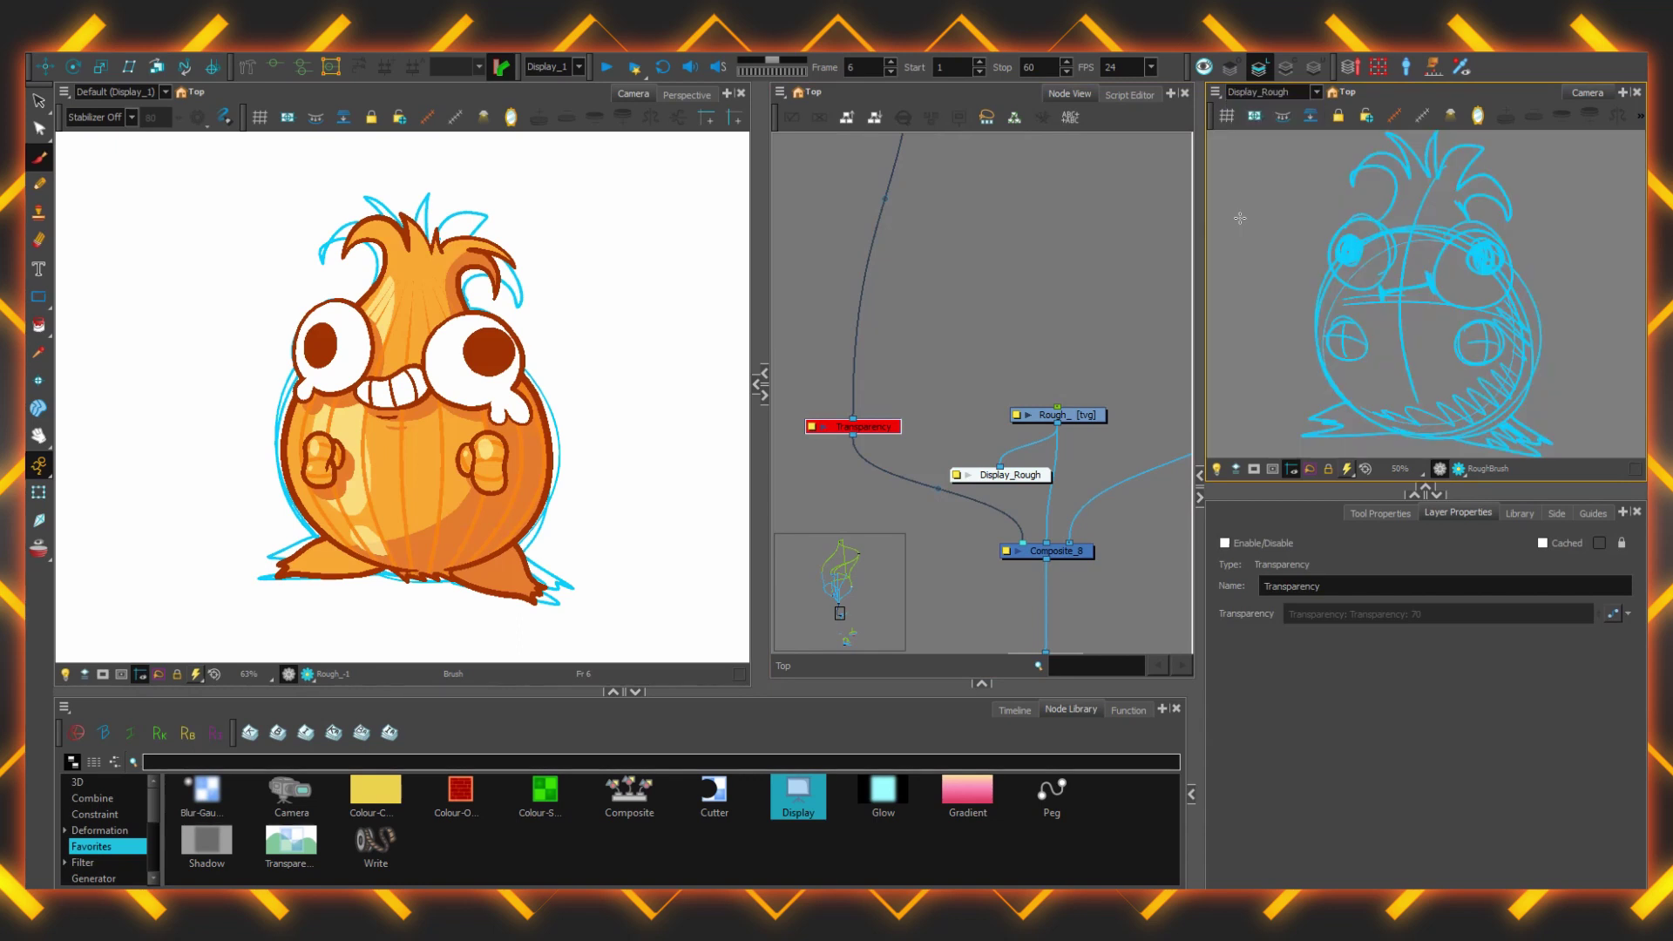
pyautogui.scroll(-1, 1240, 218)
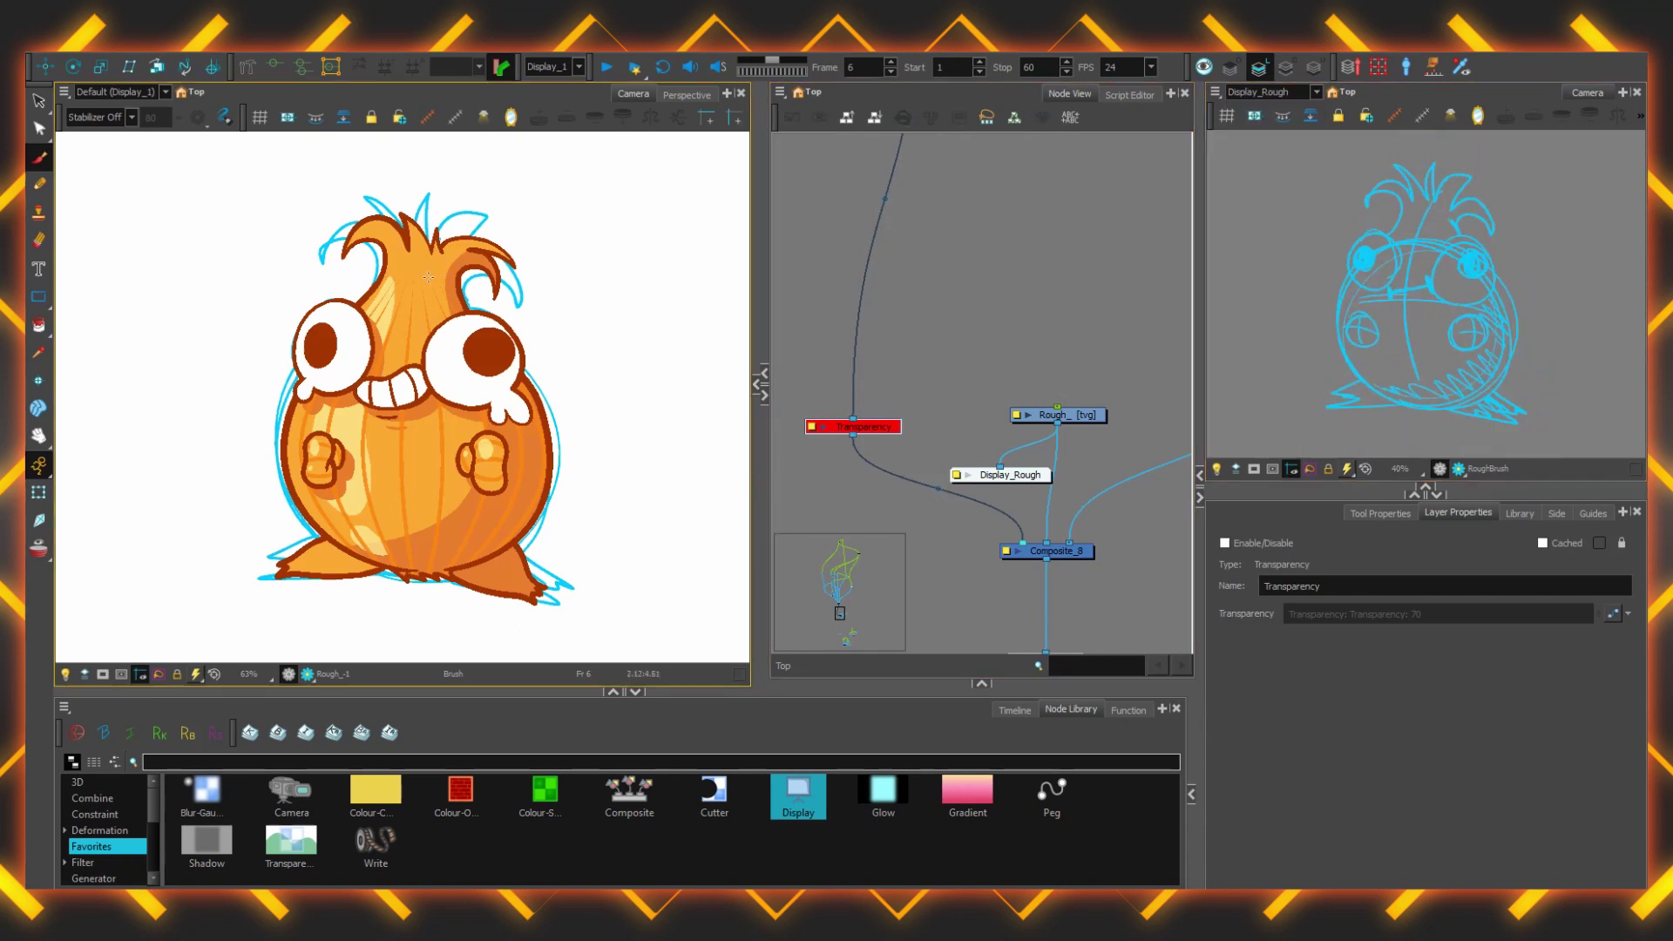
# - Add a Display node below the composite of Left_Foot_1 and Right_Foot_1 in the rig group and connect the composite to it
pyautogui.click(1105, 461)
pyautogui.scroll(-2, 1106, 460)
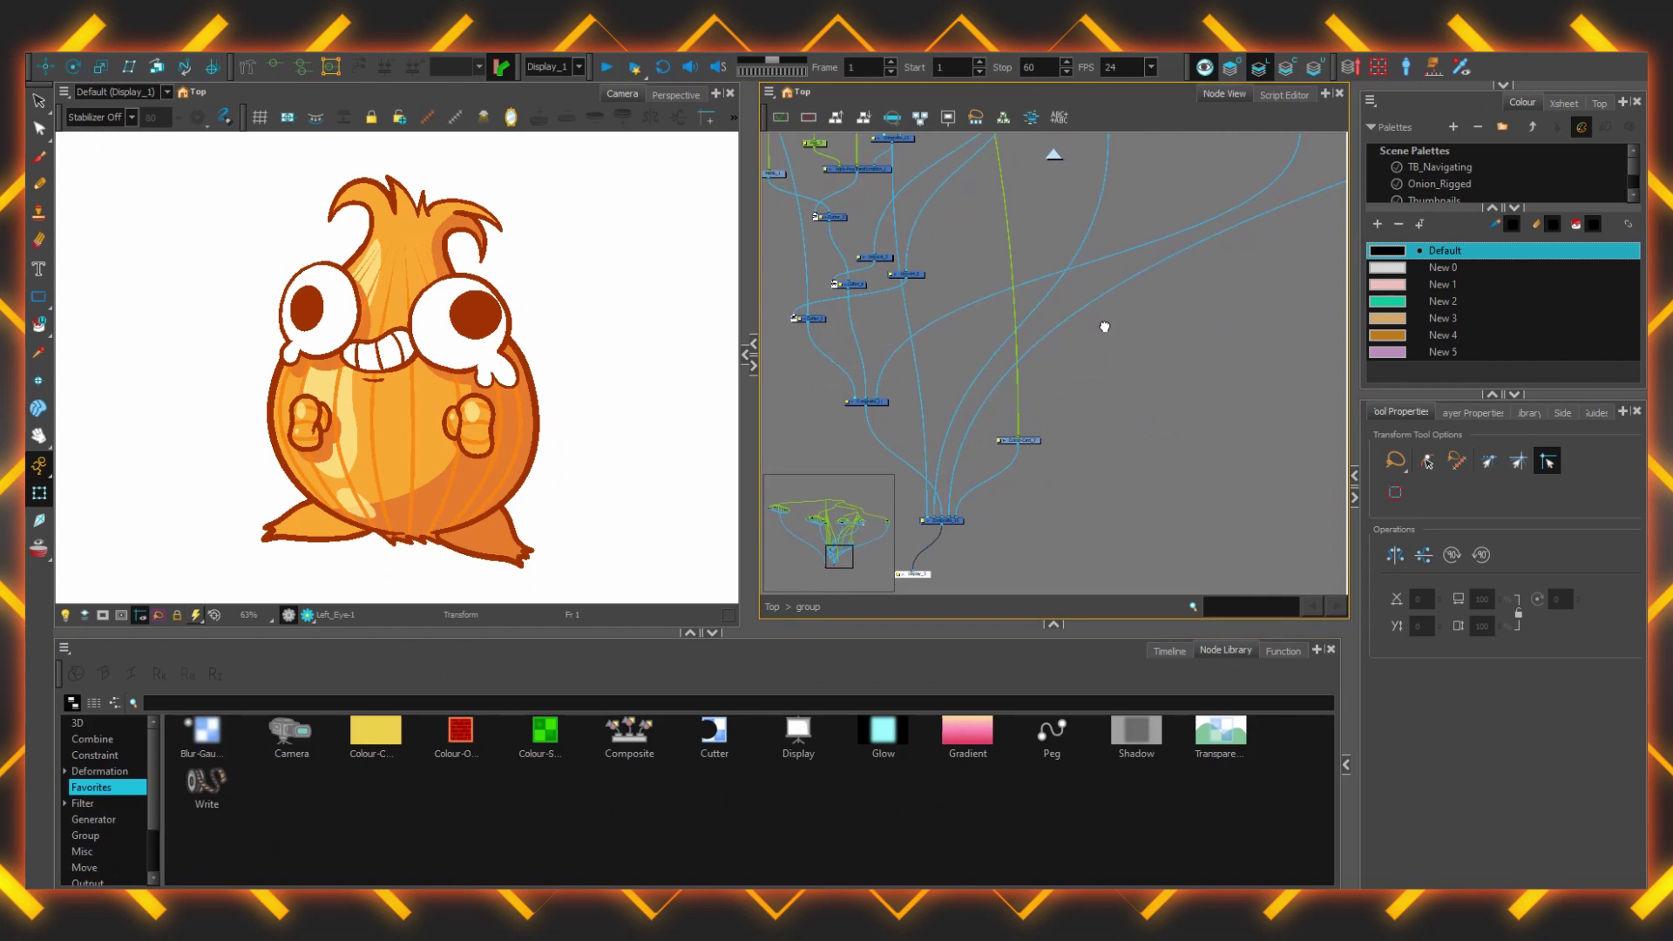
pyautogui.moveTo(1105, 327); pyautogui.dragTo(967, 453)
pyautogui.moveTo(1233, 266); pyautogui.dragTo(741, 441)
pyautogui.moveTo(1159, 244); pyautogui.dragTo(885, 441)
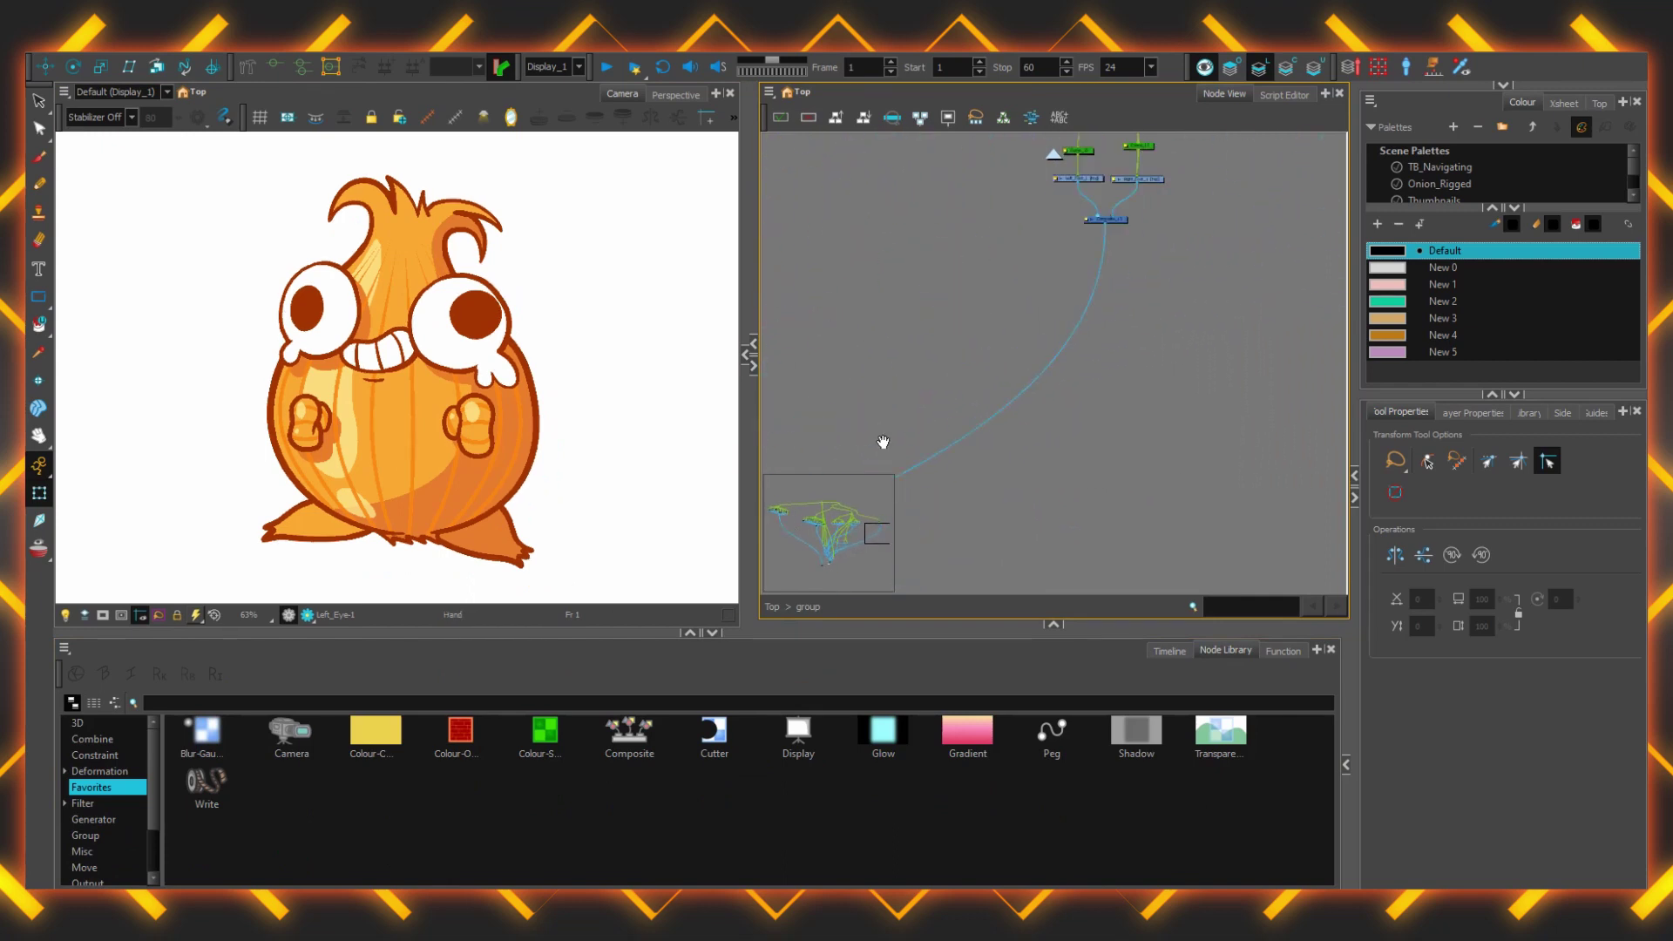
pyautogui.moveTo(1084, 289); pyautogui.dragTo(954, 417)
pyautogui.scroll(3, 954, 366)
pyautogui.moveTo(799, 734); pyautogui.dragTo(1085, 470)
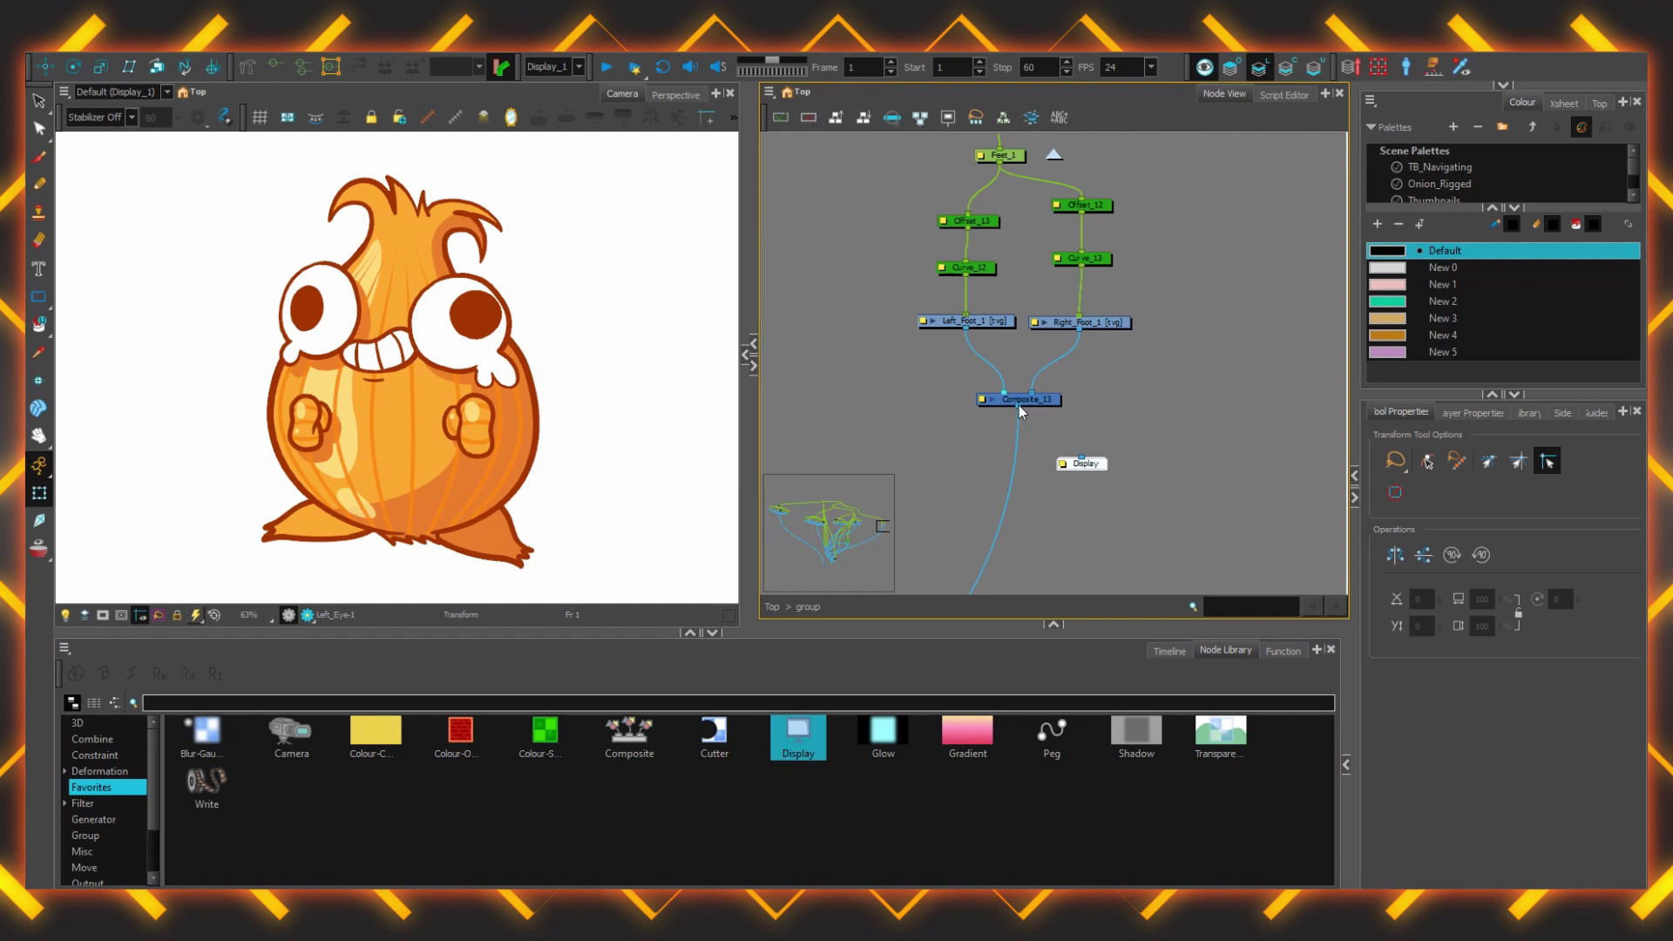
pyautogui.moveTo(1020, 407); pyautogui.dragTo(1081, 458)
# - Rename the new display node of the foot composite as Feet
pyautogui.click(1058, 465)
pyautogui.moveTo(1056, 305); pyautogui.dragTo(978, 310)
pyautogui.write('Feet')
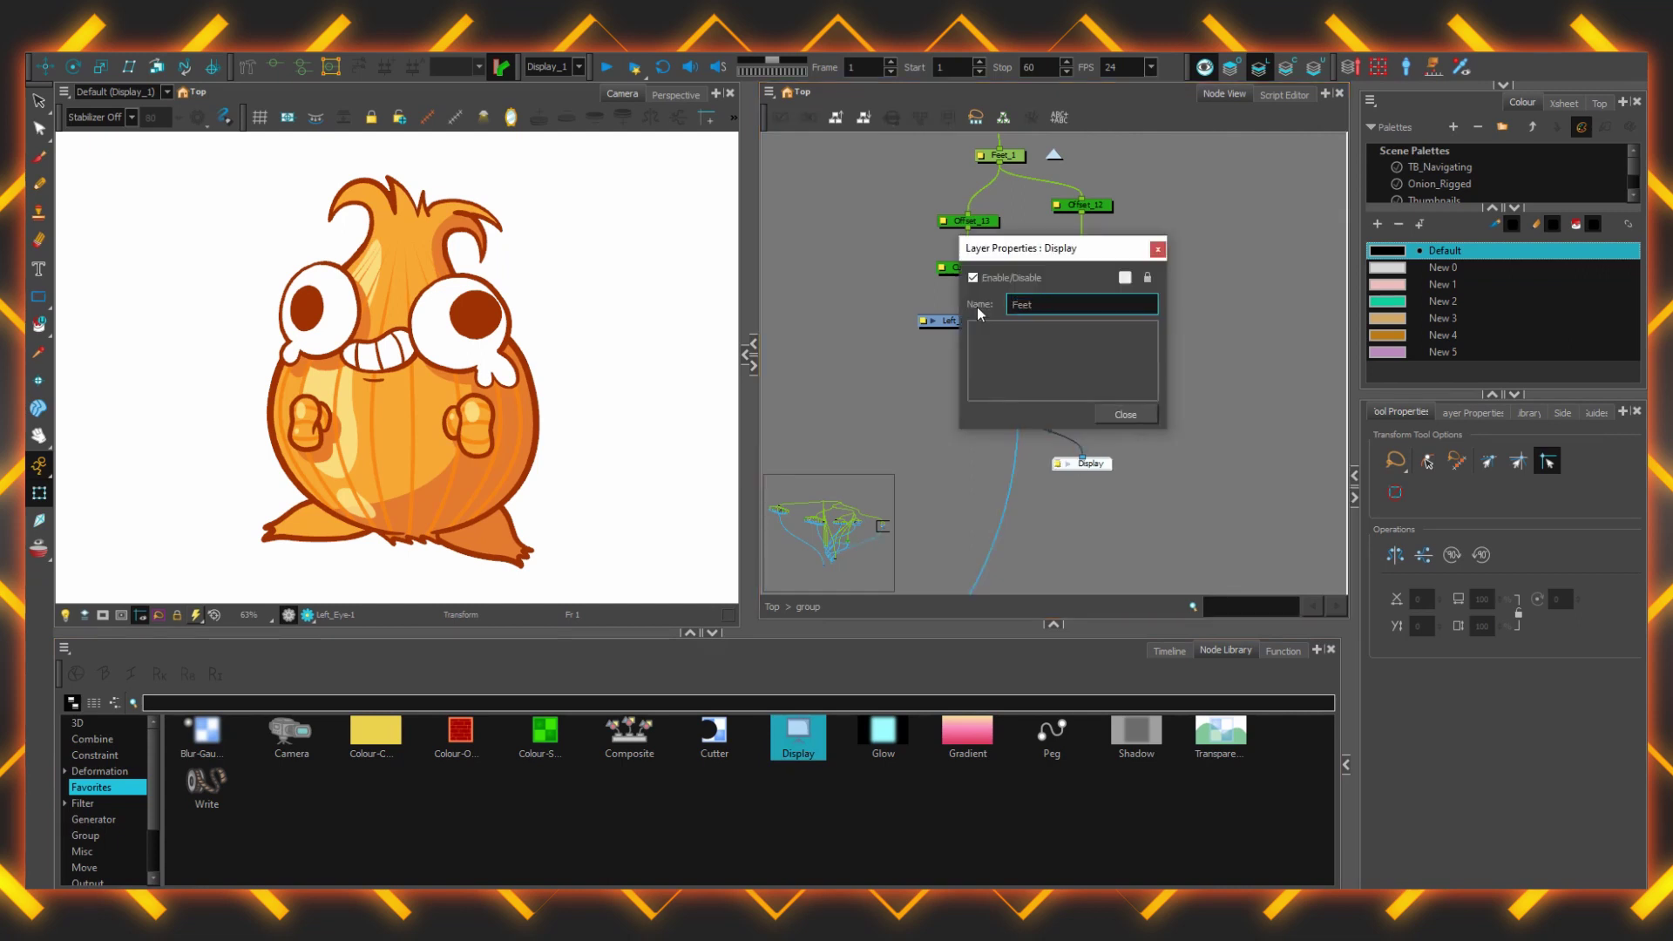
pyautogui.press('Return')
pyautogui.click(1125, 413)
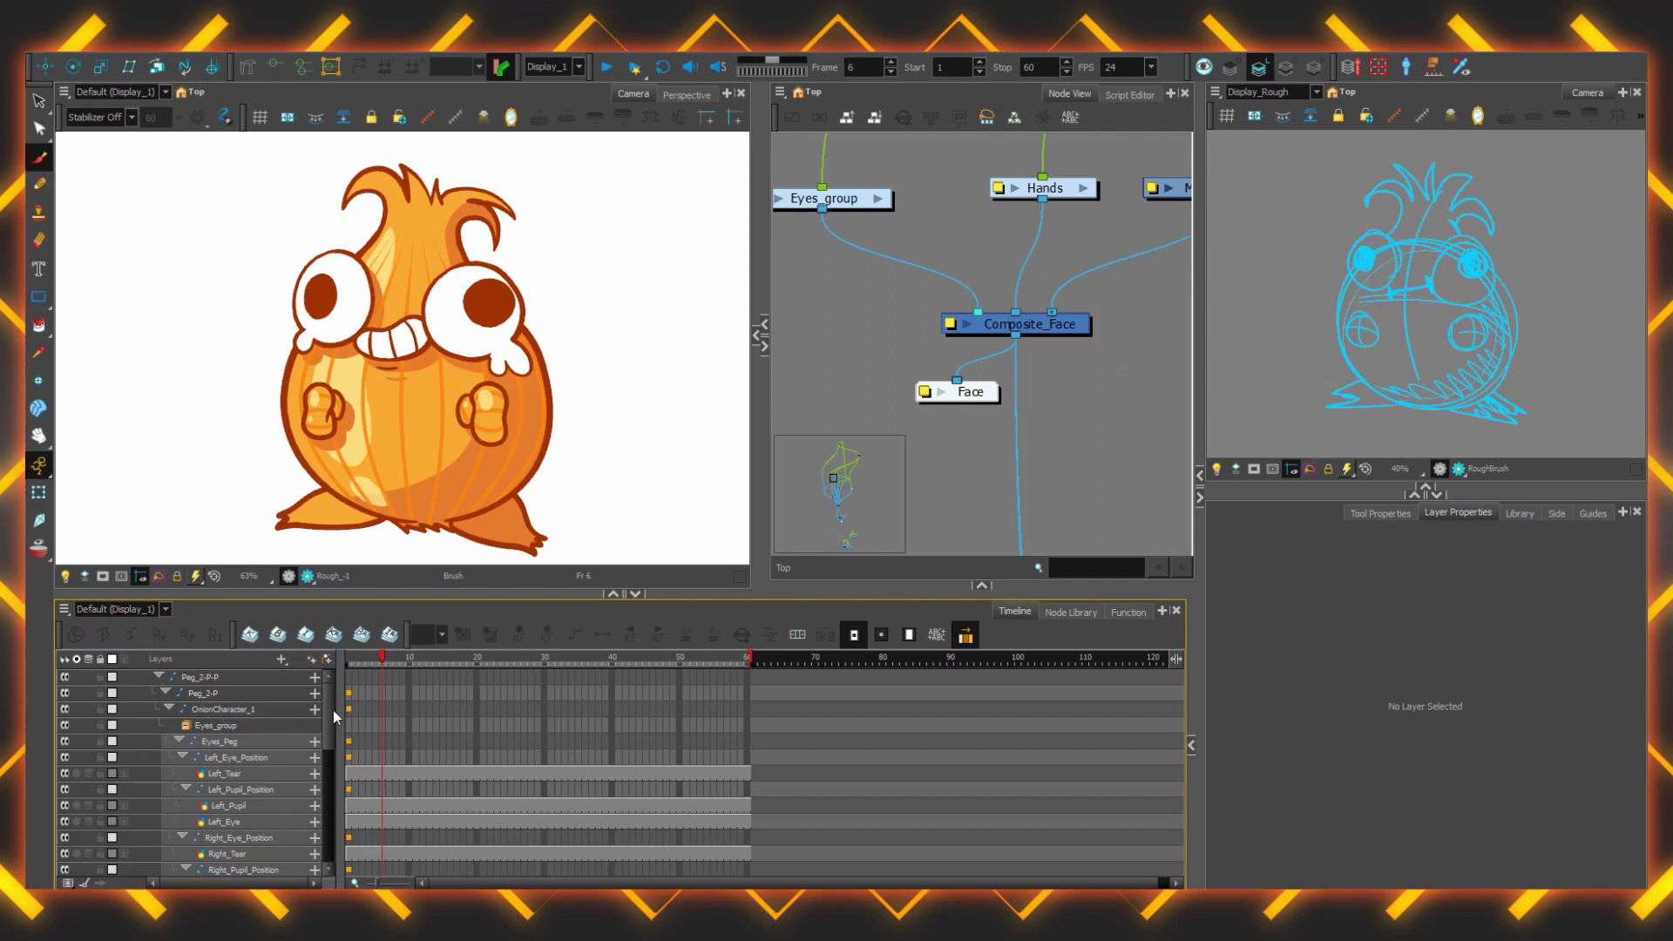
# - Set the timeline's own display to Feet so it lists only the foot layers
pyautogui.moveTo(332, 709)
pyautogui.mouseDown()
pyautogui.moveTo(322, 815)
pyautogui.moveTo(320, 697)
pyautogui.mouseUp()
pyautogui.click(108, 608)
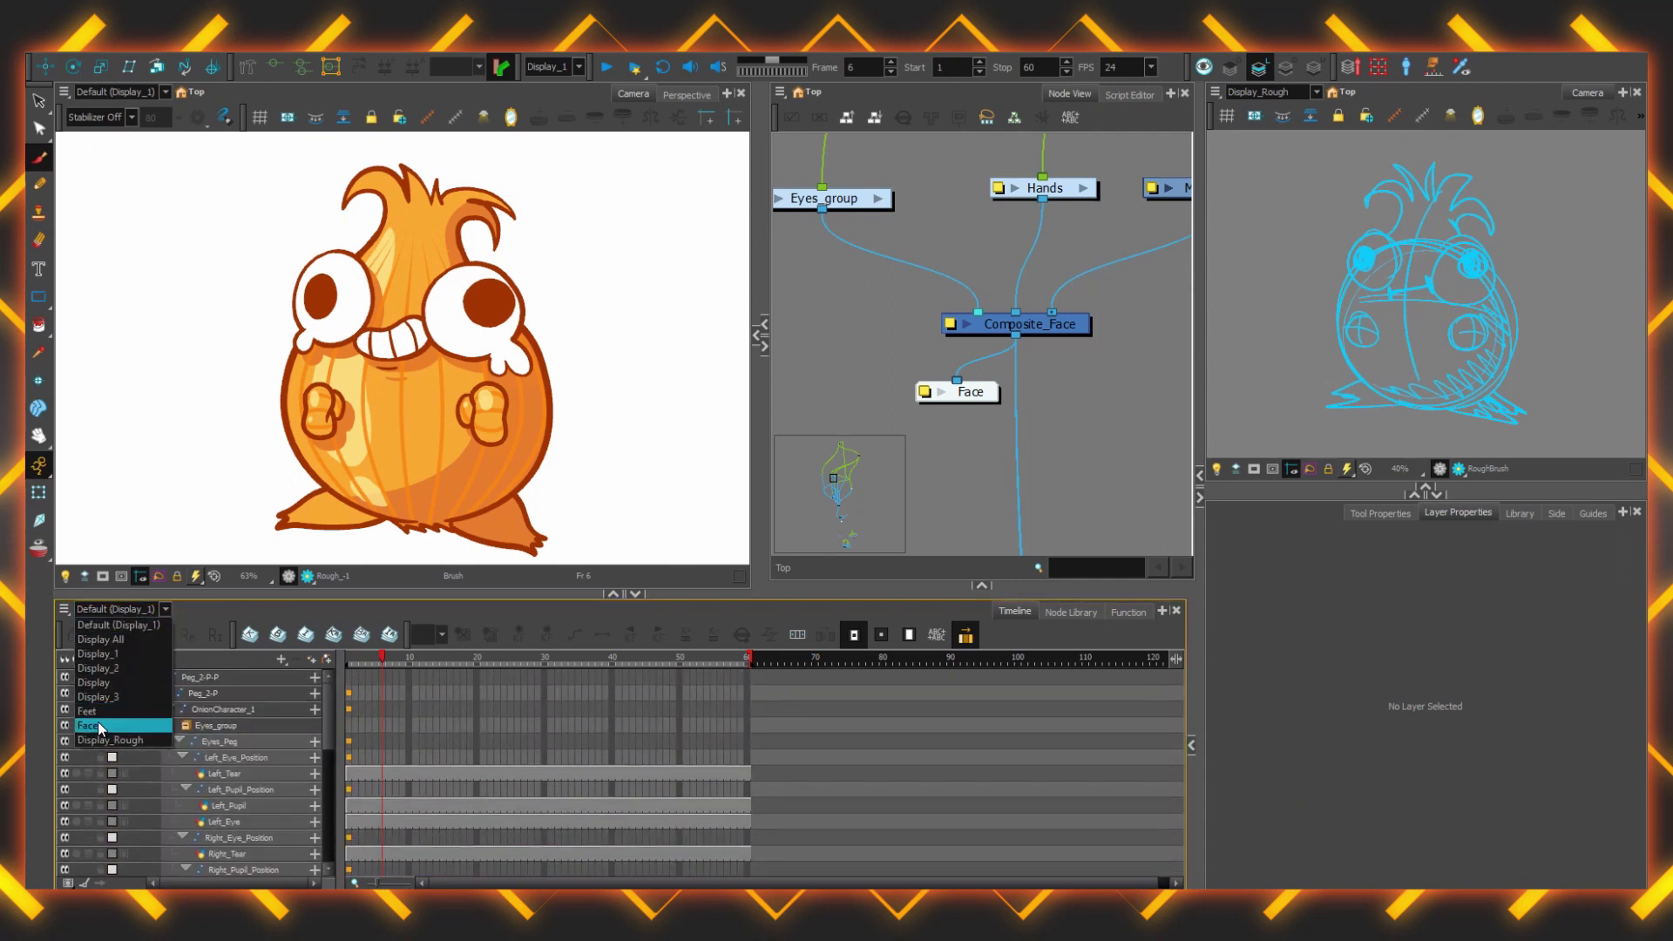
pyautogui.click(109, 716)
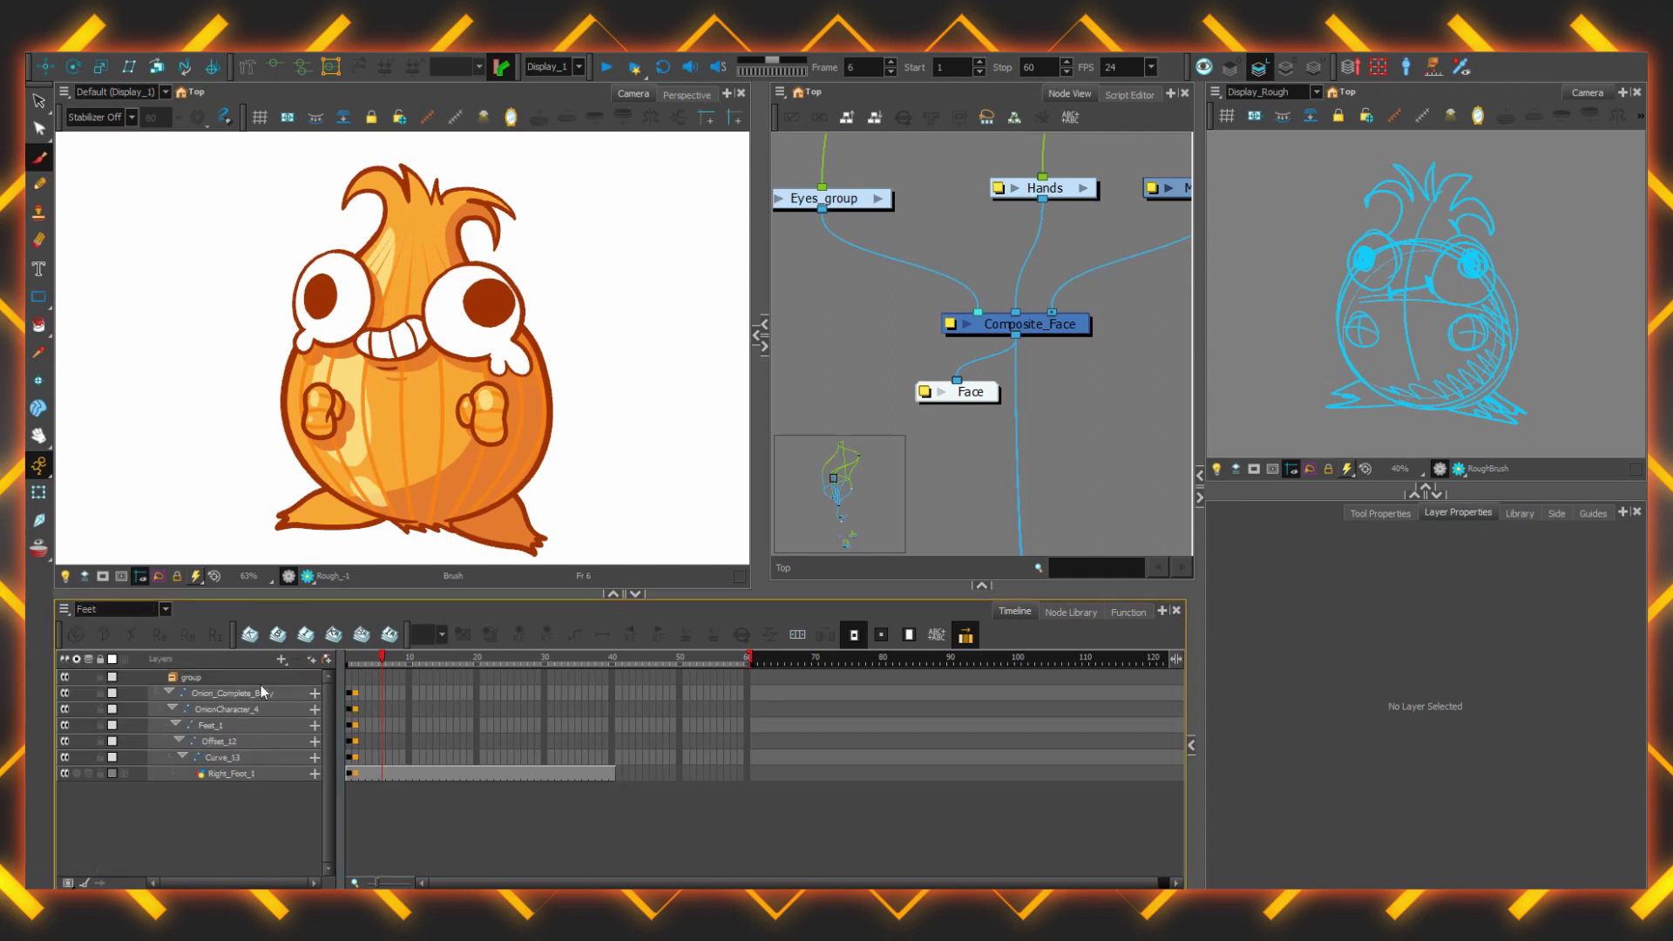
pyautogui.click(411, 772)
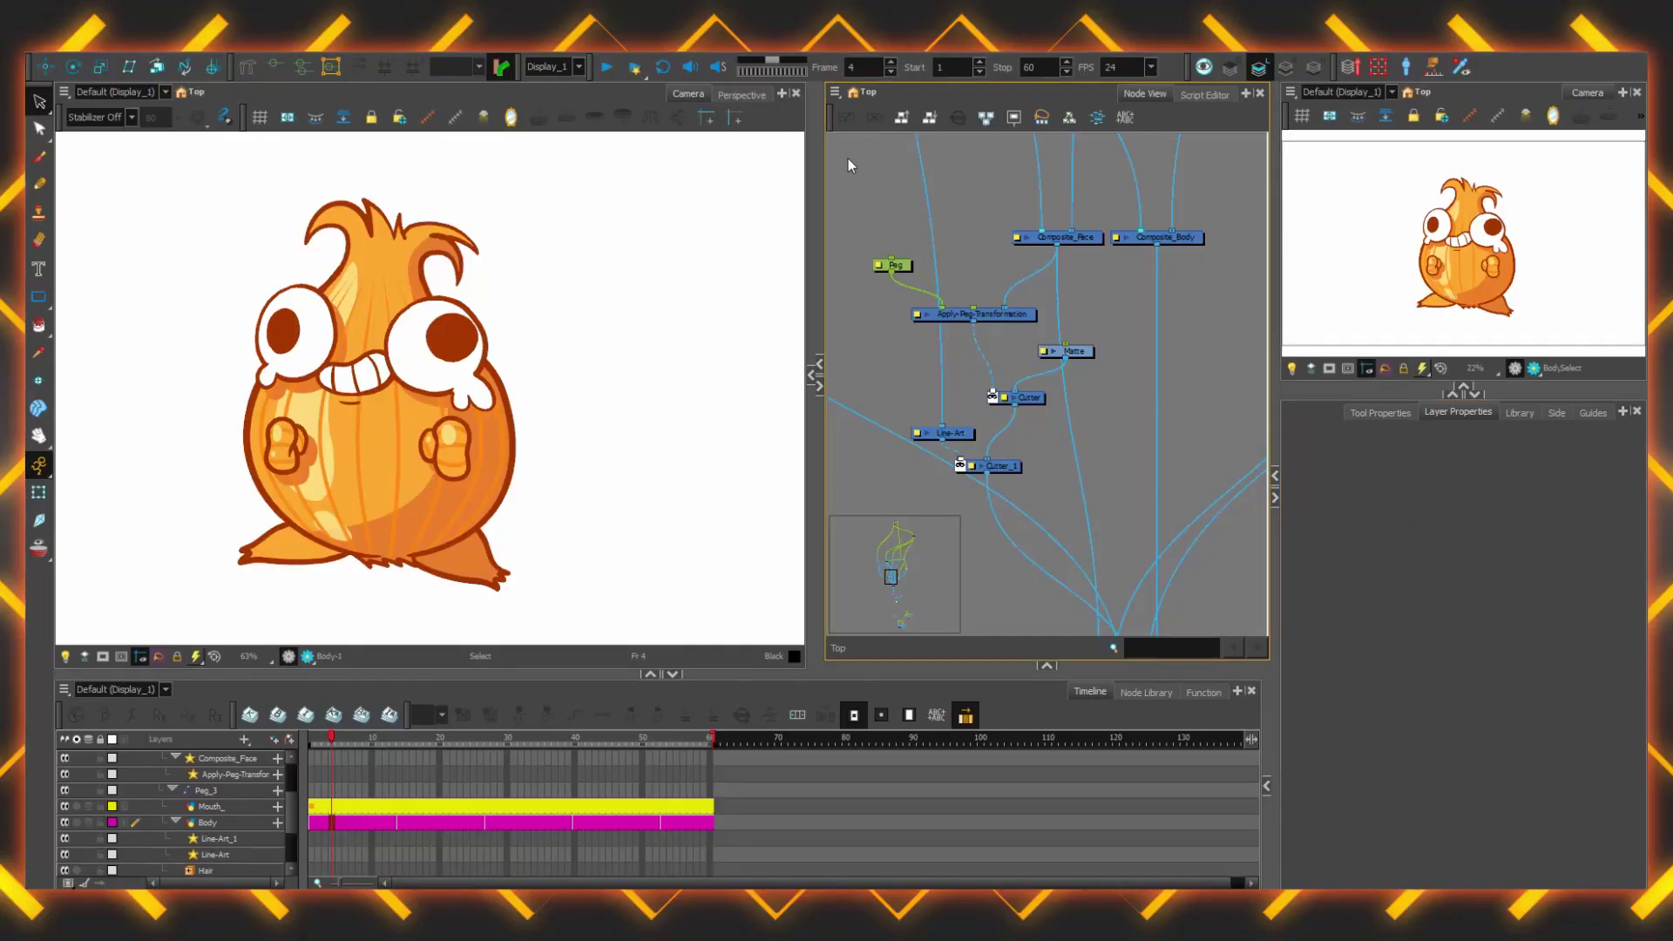
# - Group the nodes from Composite_Face and Composite_Body down to Cutter_1, and look inside the new group
pyautogui.moveTo(847, 158); pyautogui.dragTo(1208, 483)
pyautogui.hotkey('ctrl', 'g')
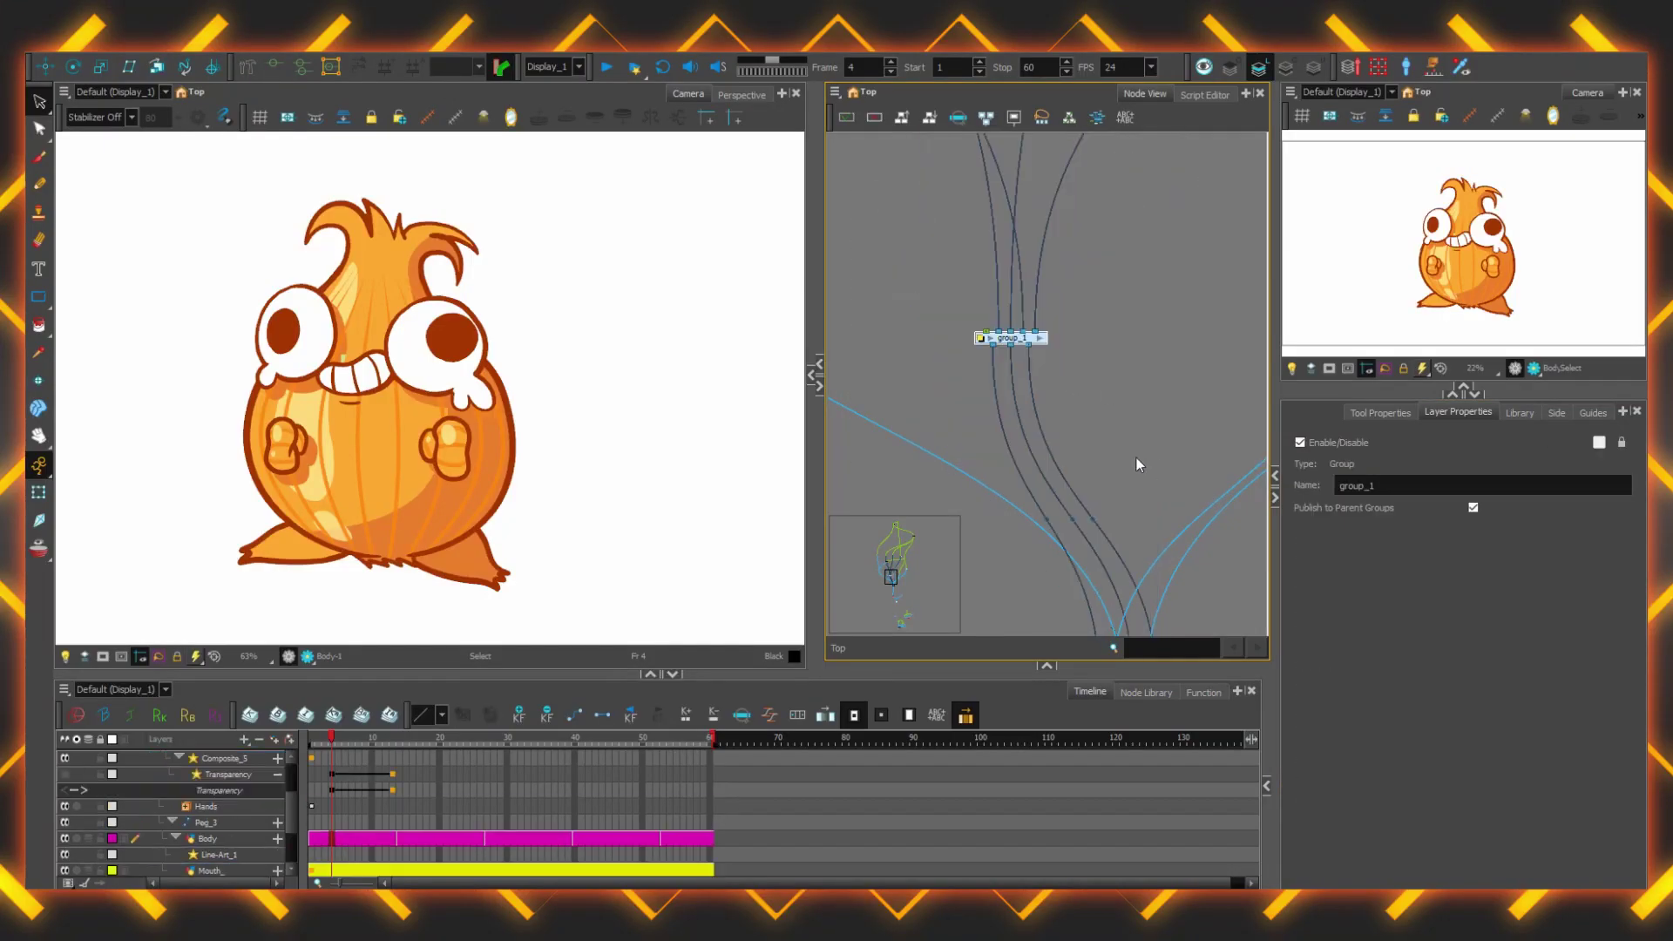
pyautogui.scroll(3, 984, 340)
pyautogui.click(1132, 341)
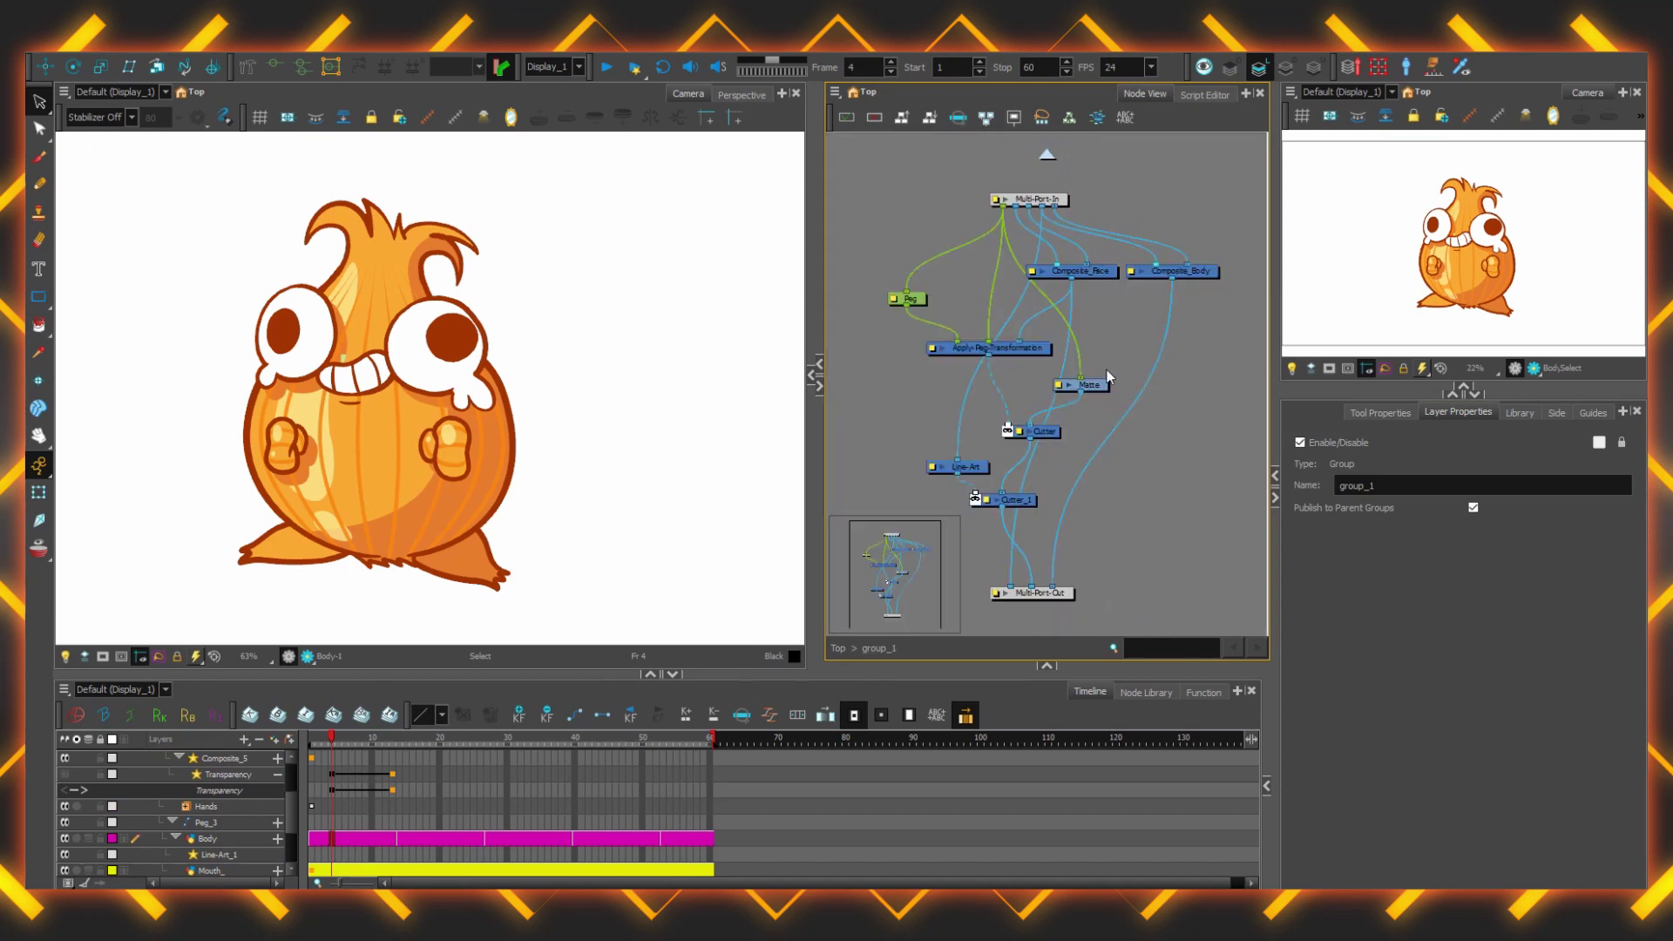
pyautogui.moveTo(1077, 402); pyautogui.dragTo(1092, 385)
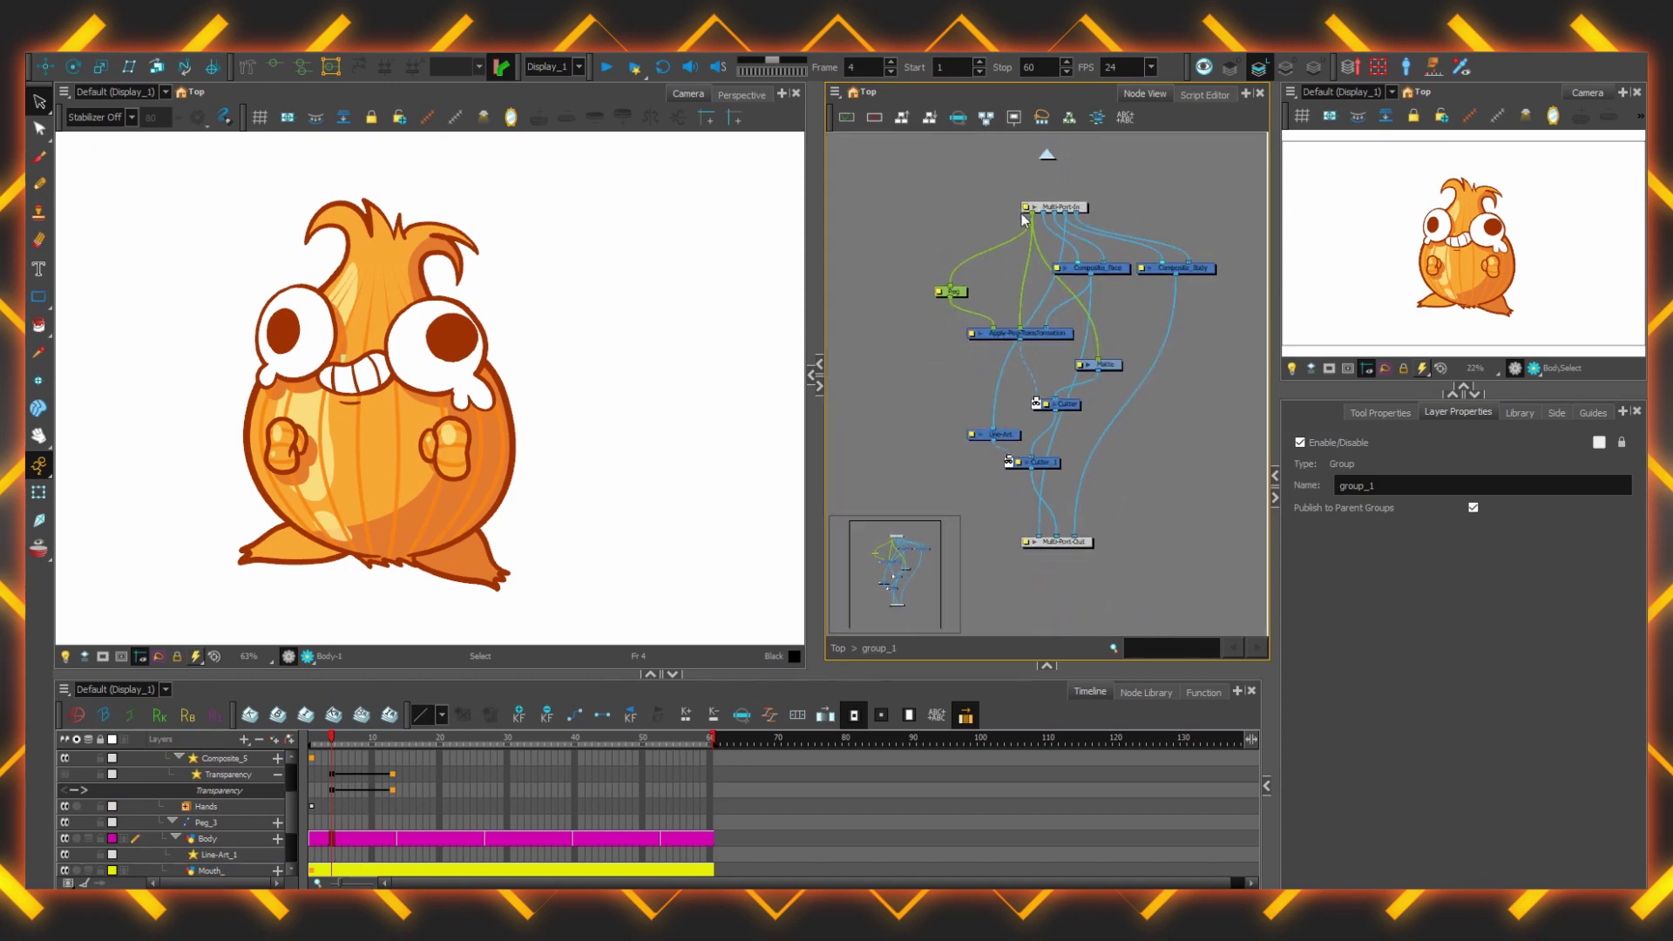
pyautogui.click(1047, 155)
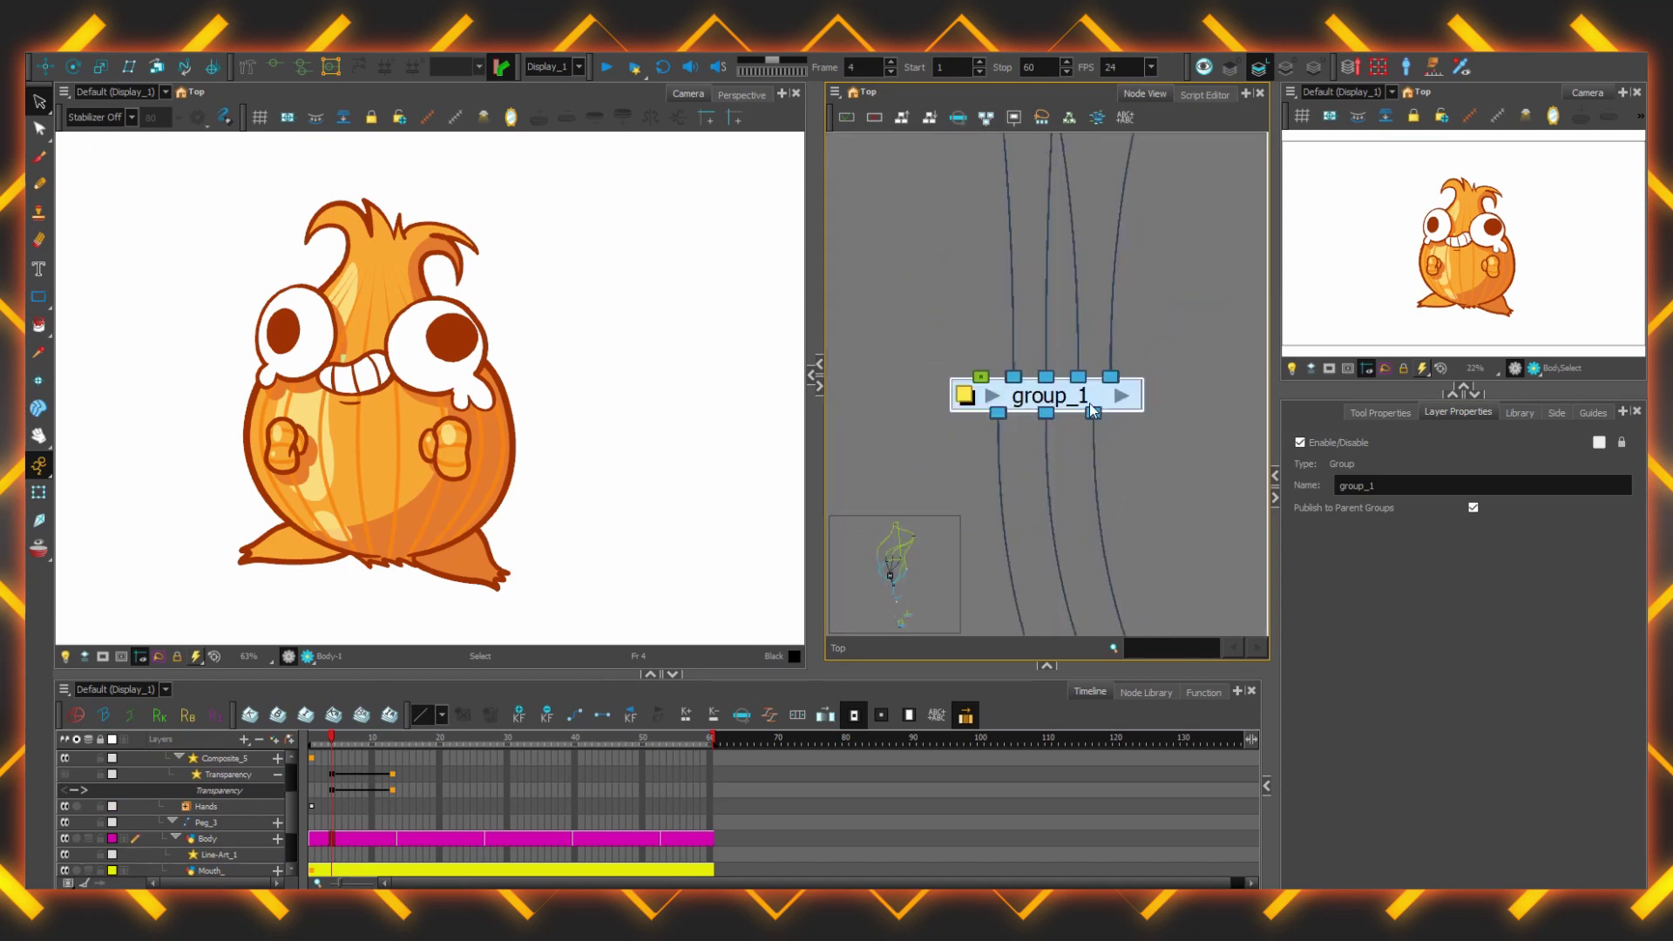
# - Locate group_1 in an enlarged timeline and expand it to list its layers
pyautogui.press('o')
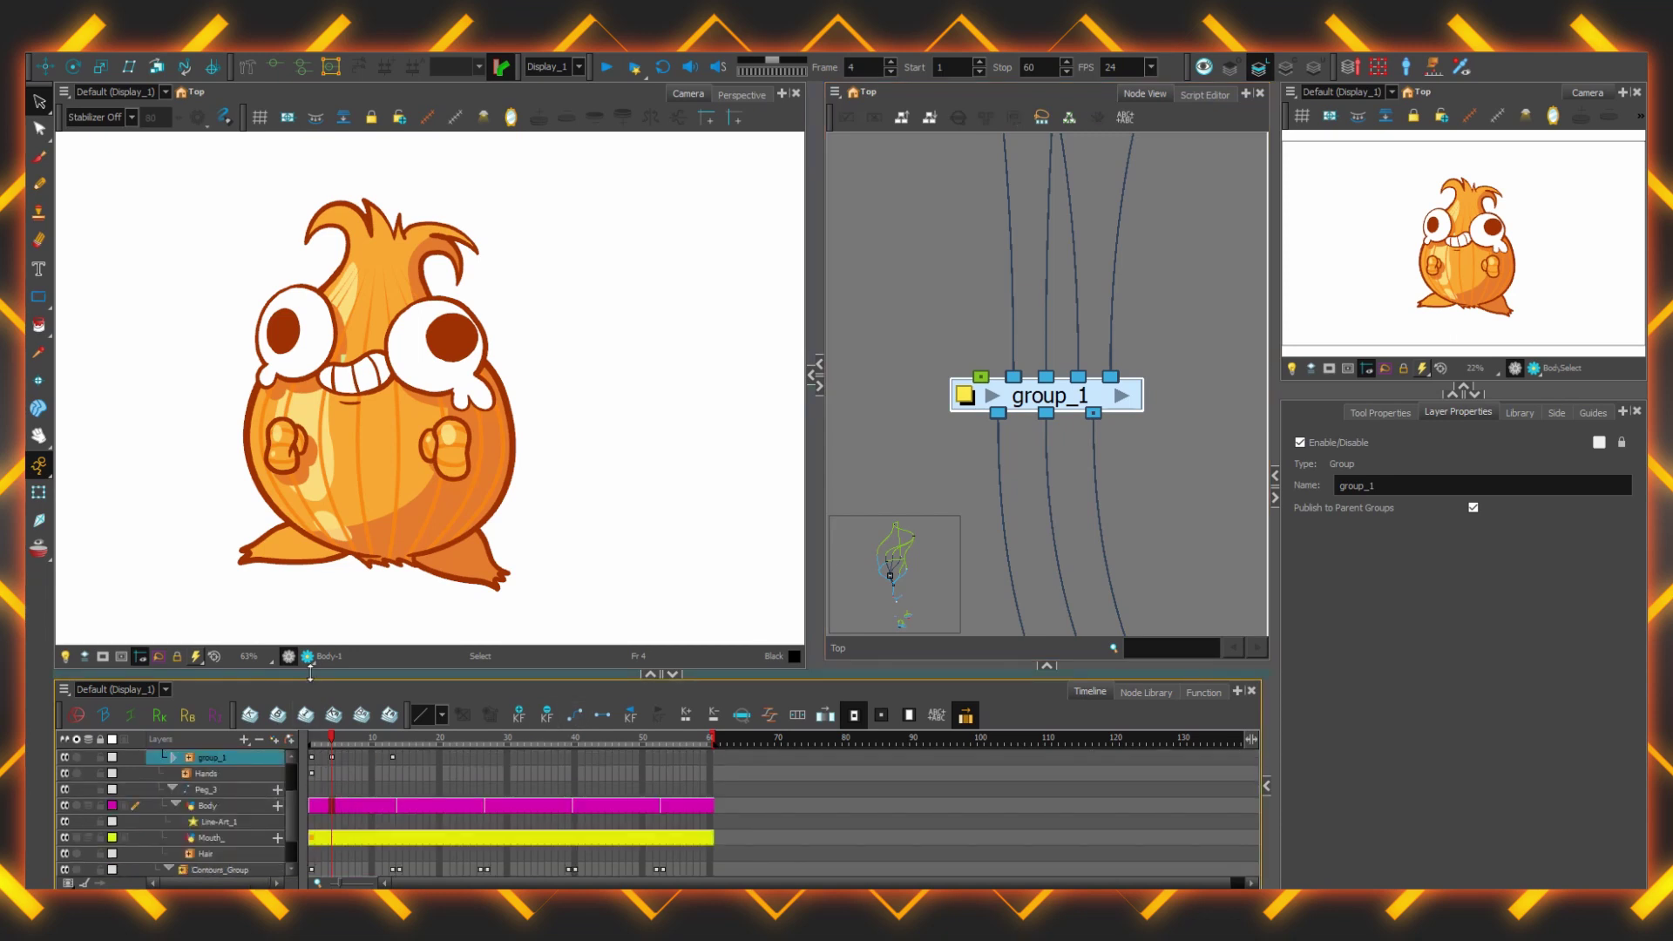
pyautogui.moveTo(310, 673); pyautogui.dragTo(307, 433)
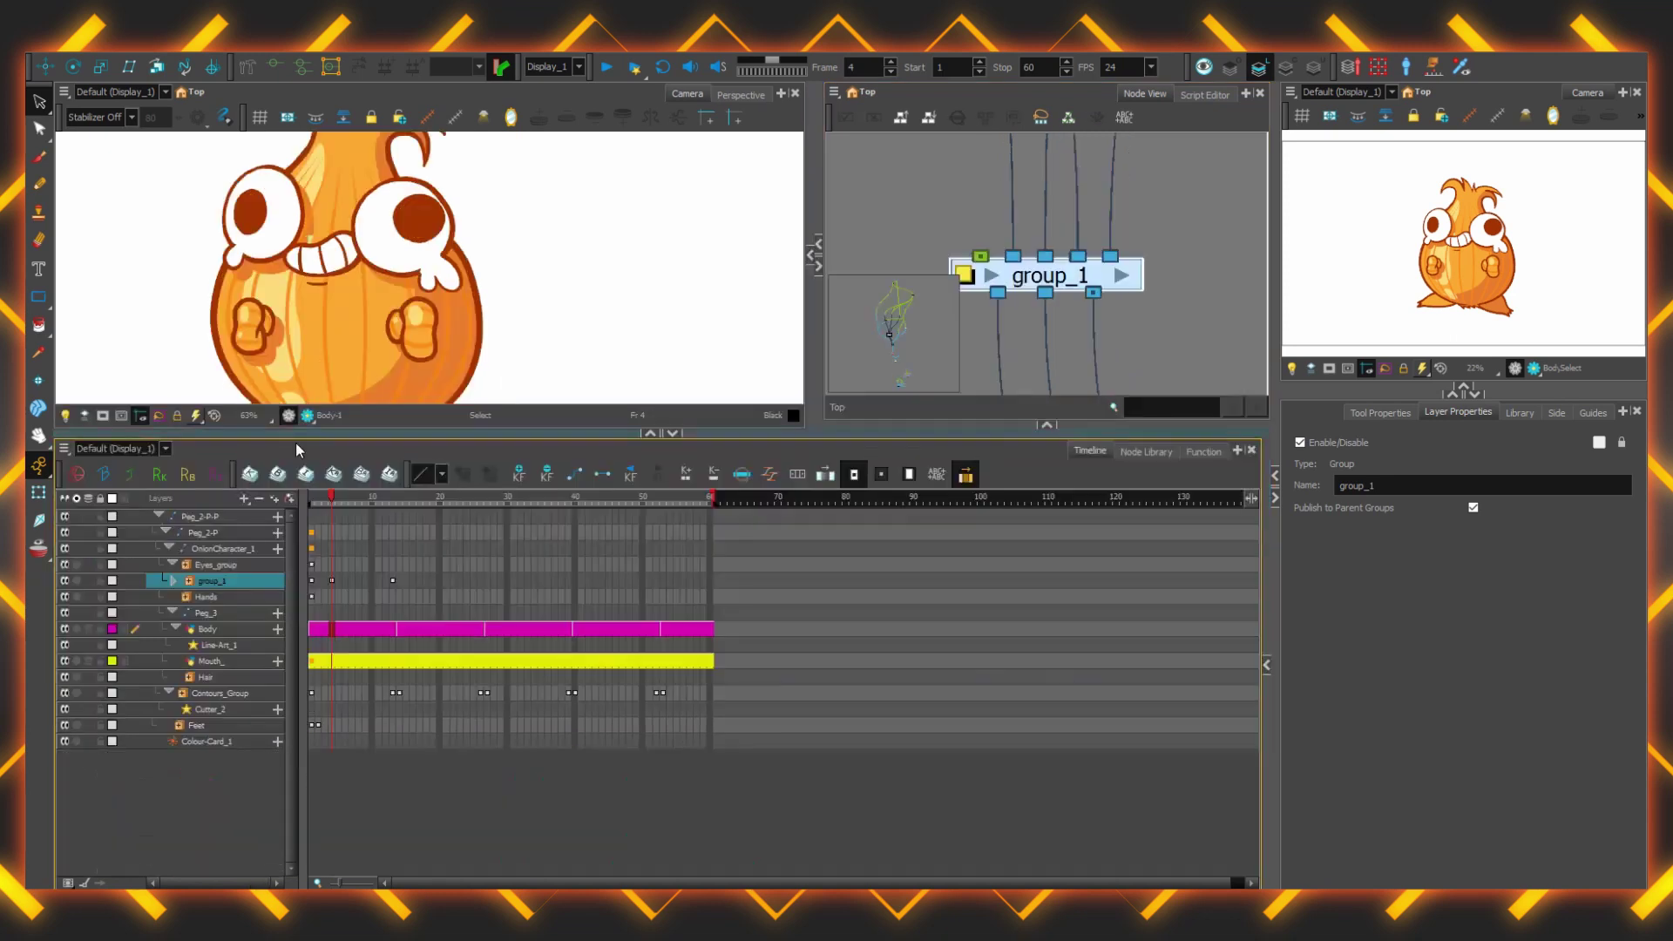
pyautogui.click(175, 582)
pyautogui.click(189, 585)
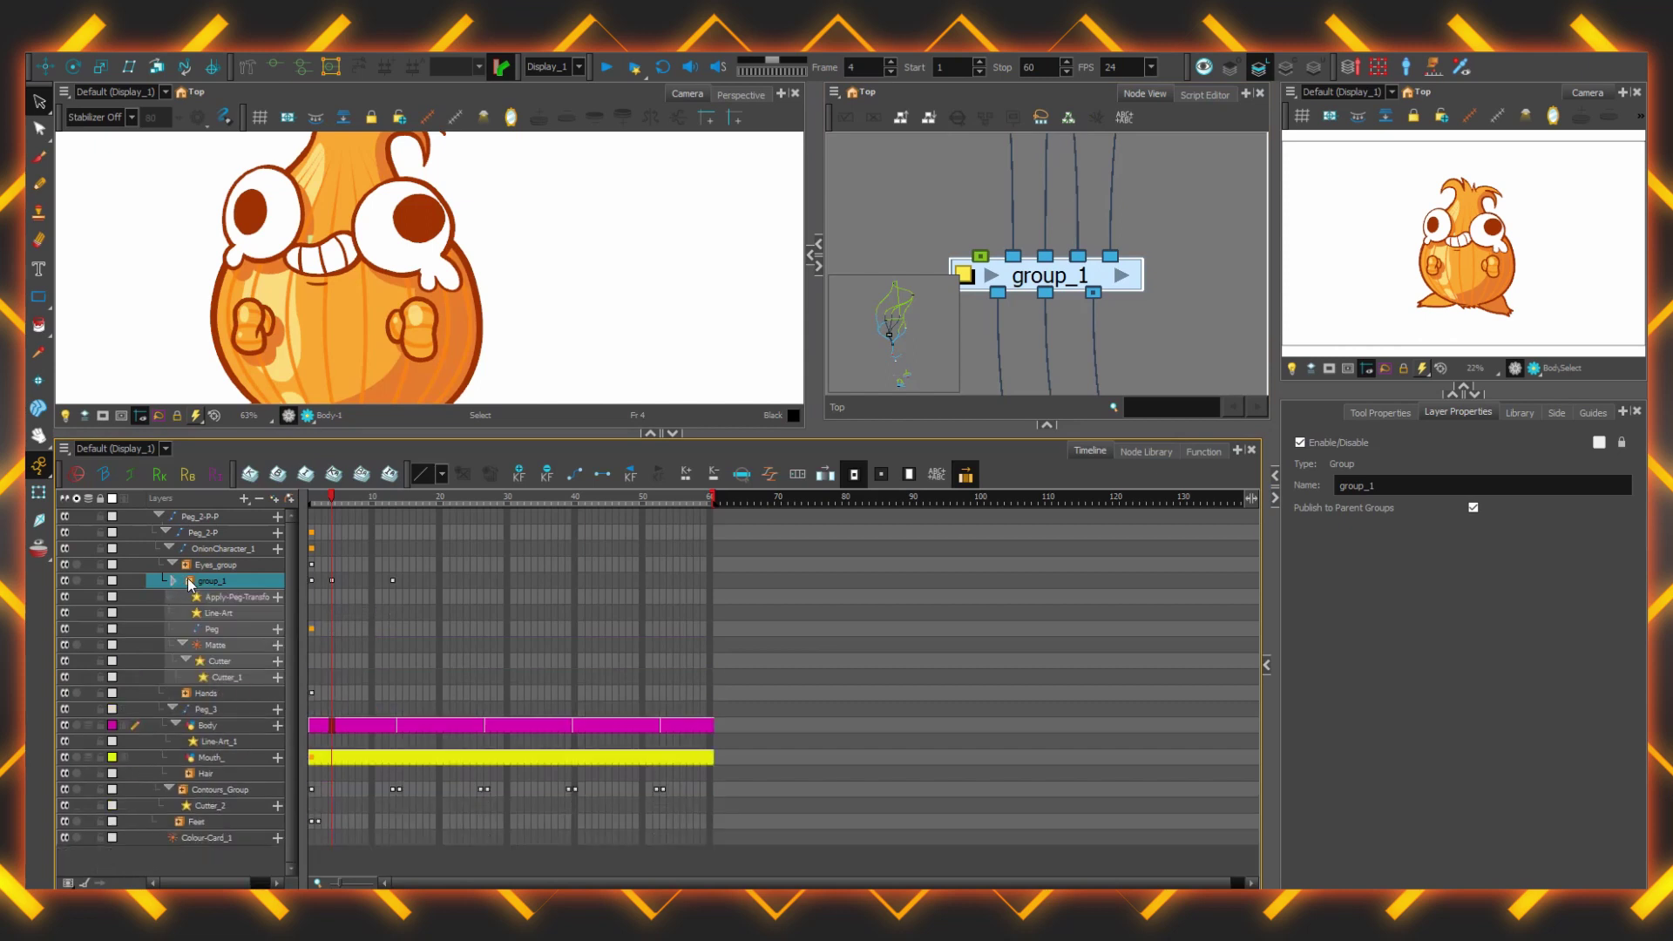
# - Collapse and re-expand the child layers of group_1, Eyes_Peg and Eyes_group in the timeline to examine their hierarchy
pyautogui.click(188, 581)
pyautogui.click(189, 584)
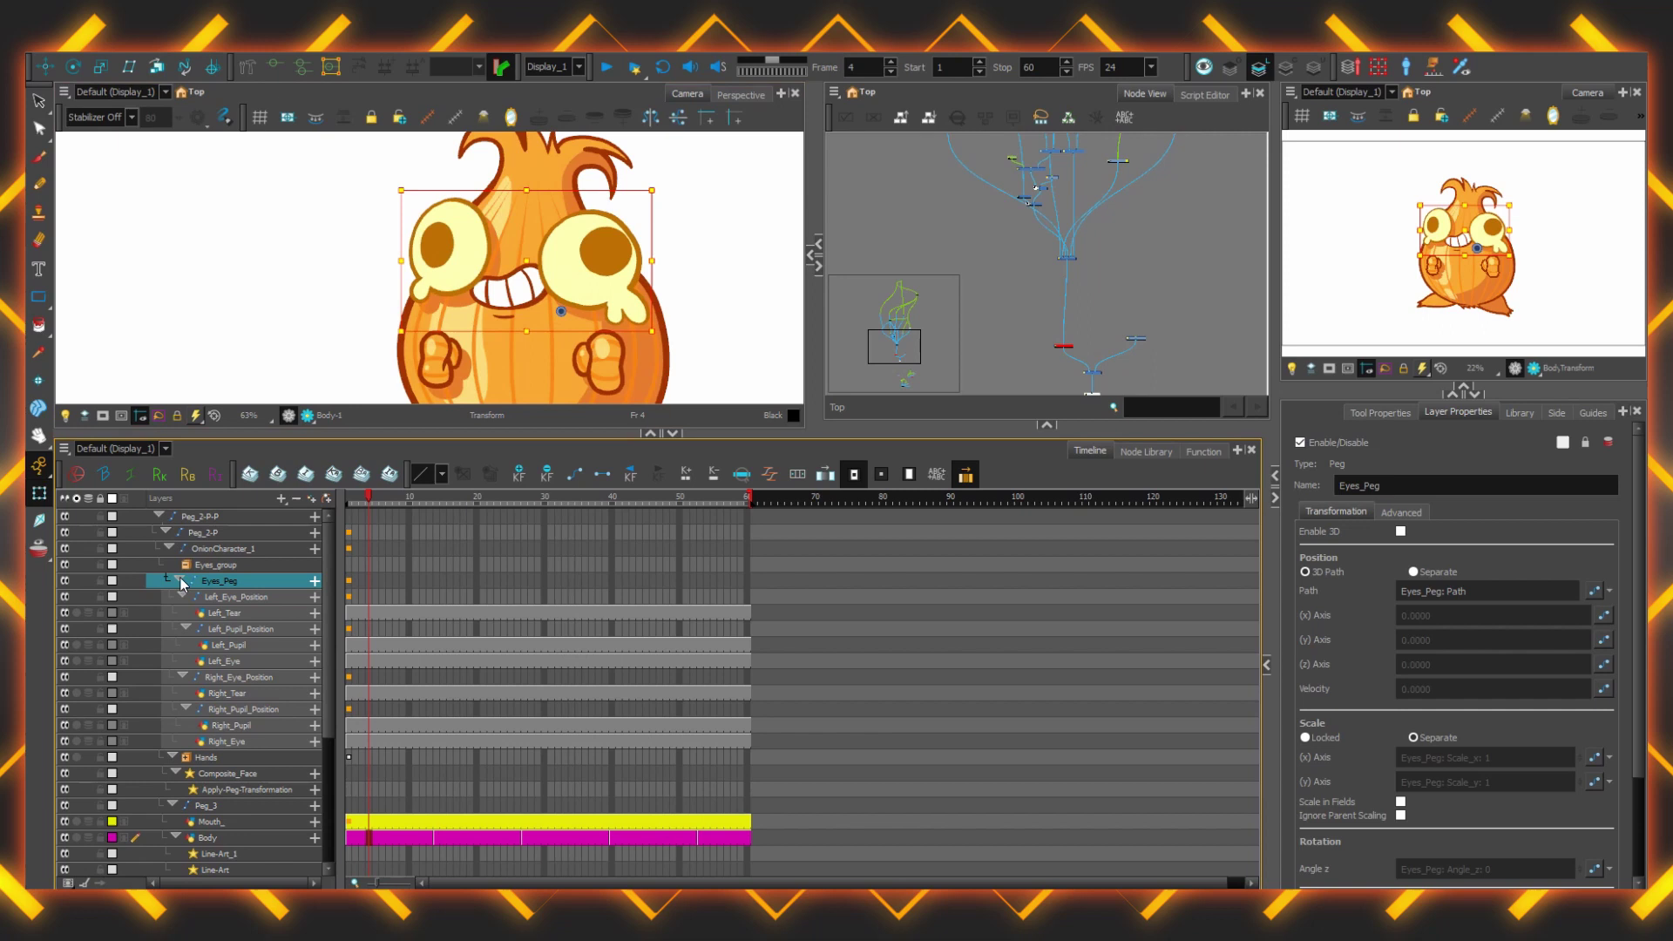
pyautogui.click(179, 582)
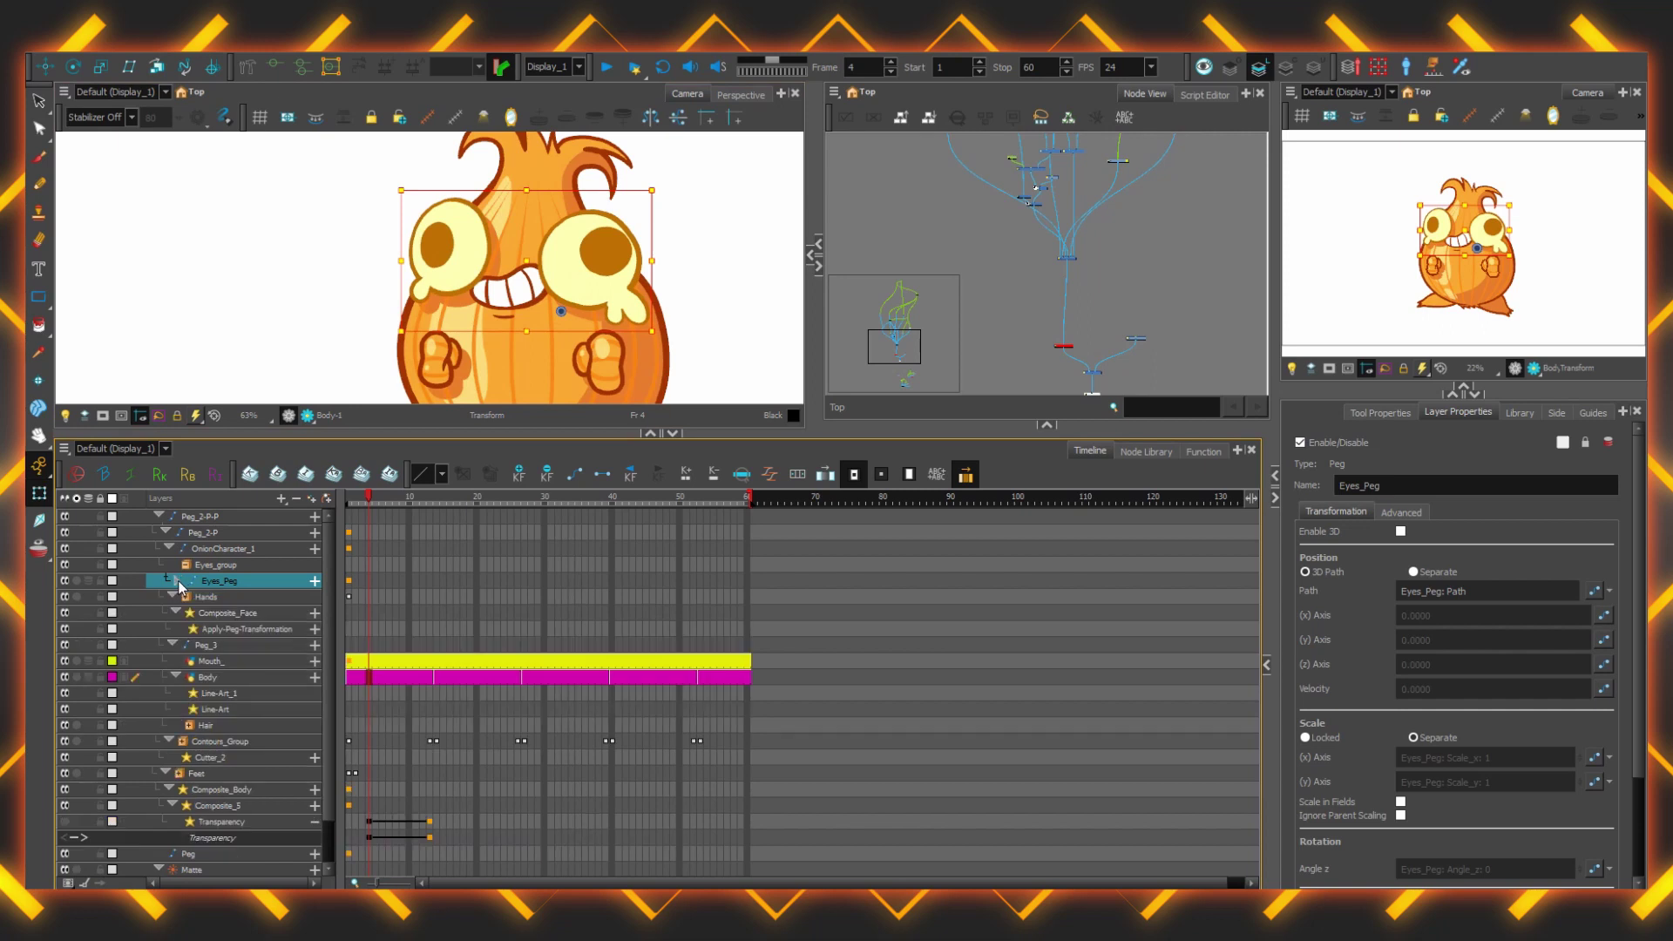
pyautogui.click(178, 582)
pyautogui.click(178, 582)
pyautogui.click(181, 582)
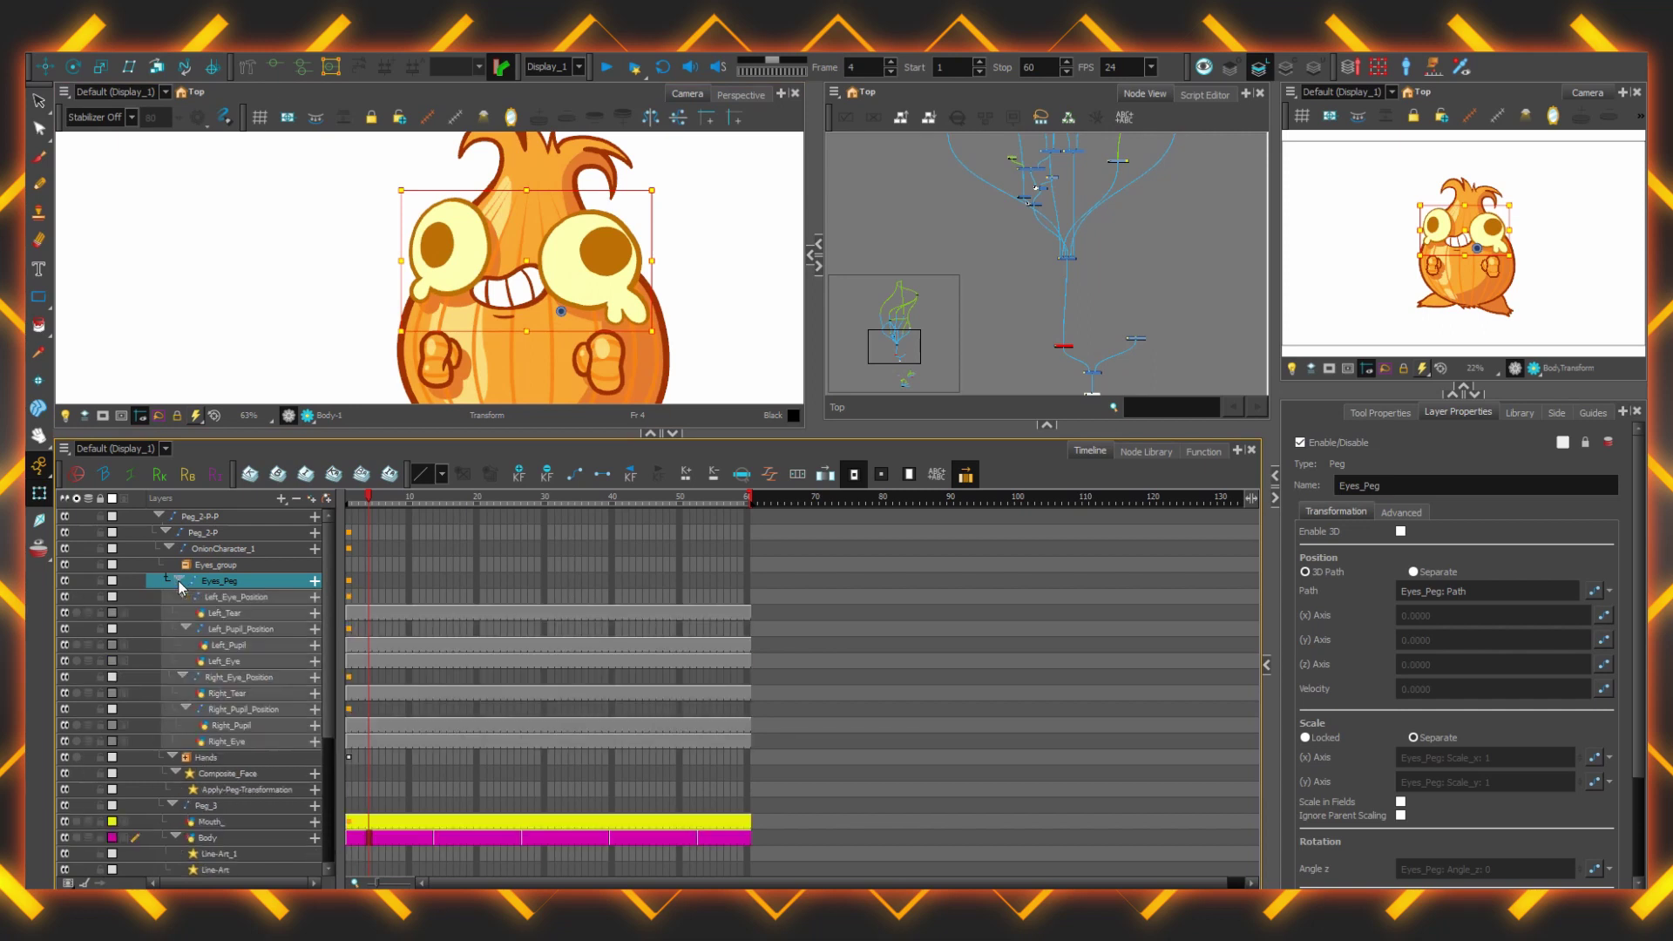
pyautogui.click(187, 566)
pyautogui.click(187, 566)
# - Locate the Composite_Face node in the network and toggle it off and on to check what it contributes to the character
pyautogui.scroll(5, 1018, 287)
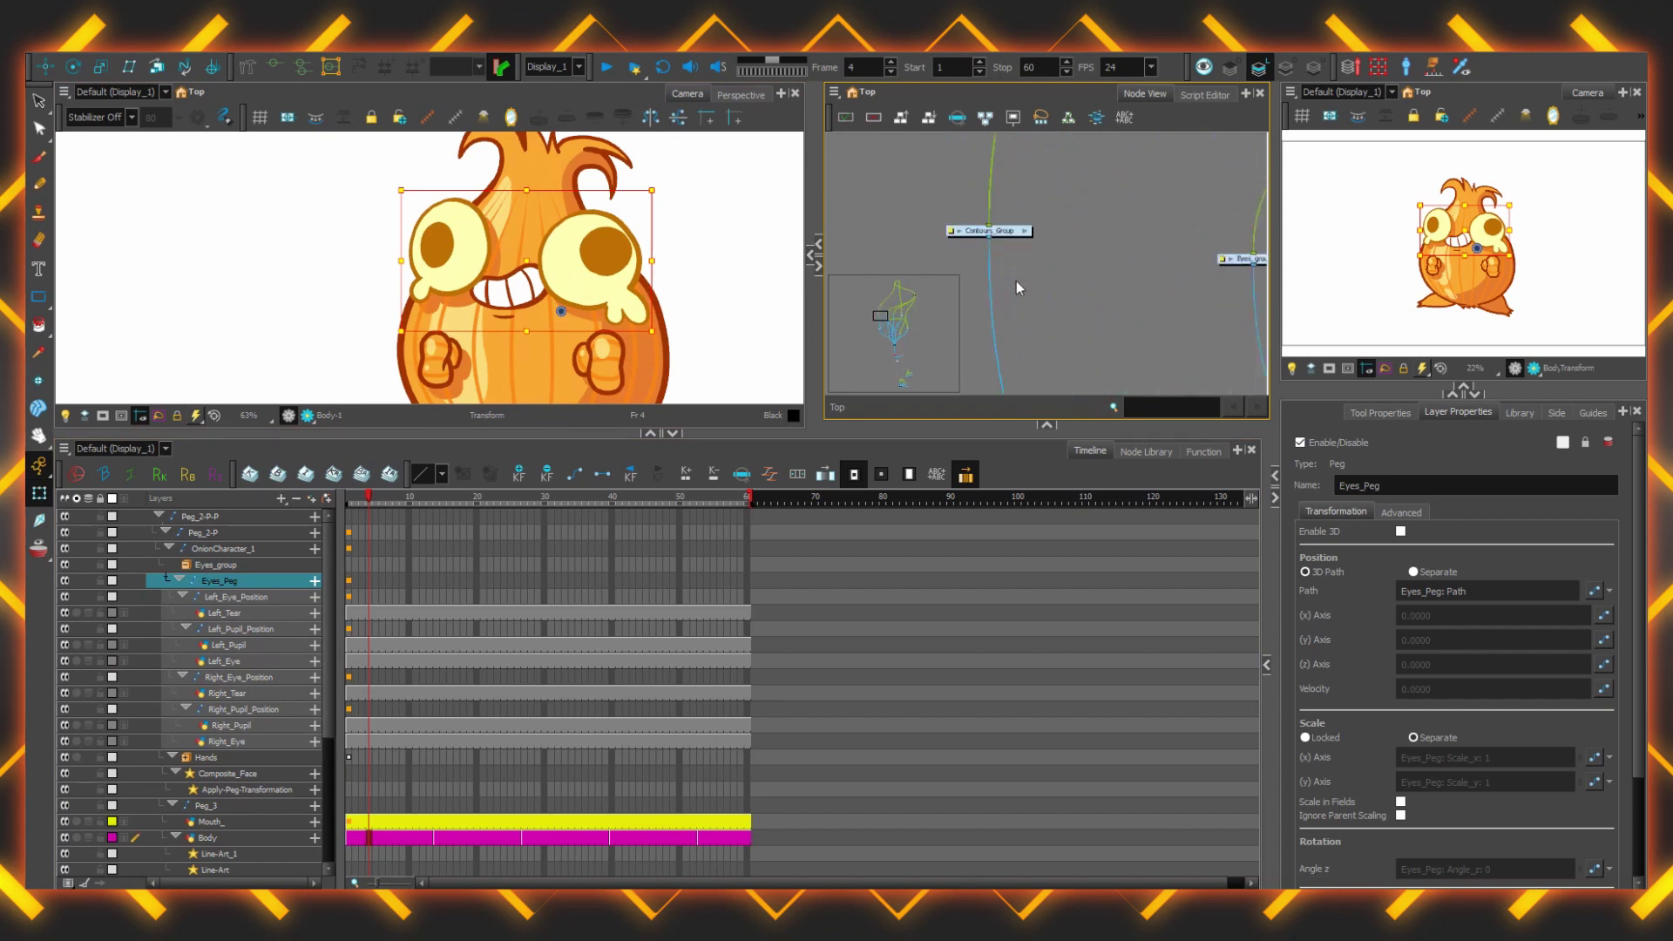
pyautogui.scroll(1, 1017, 286)
pyautogui.press('o')
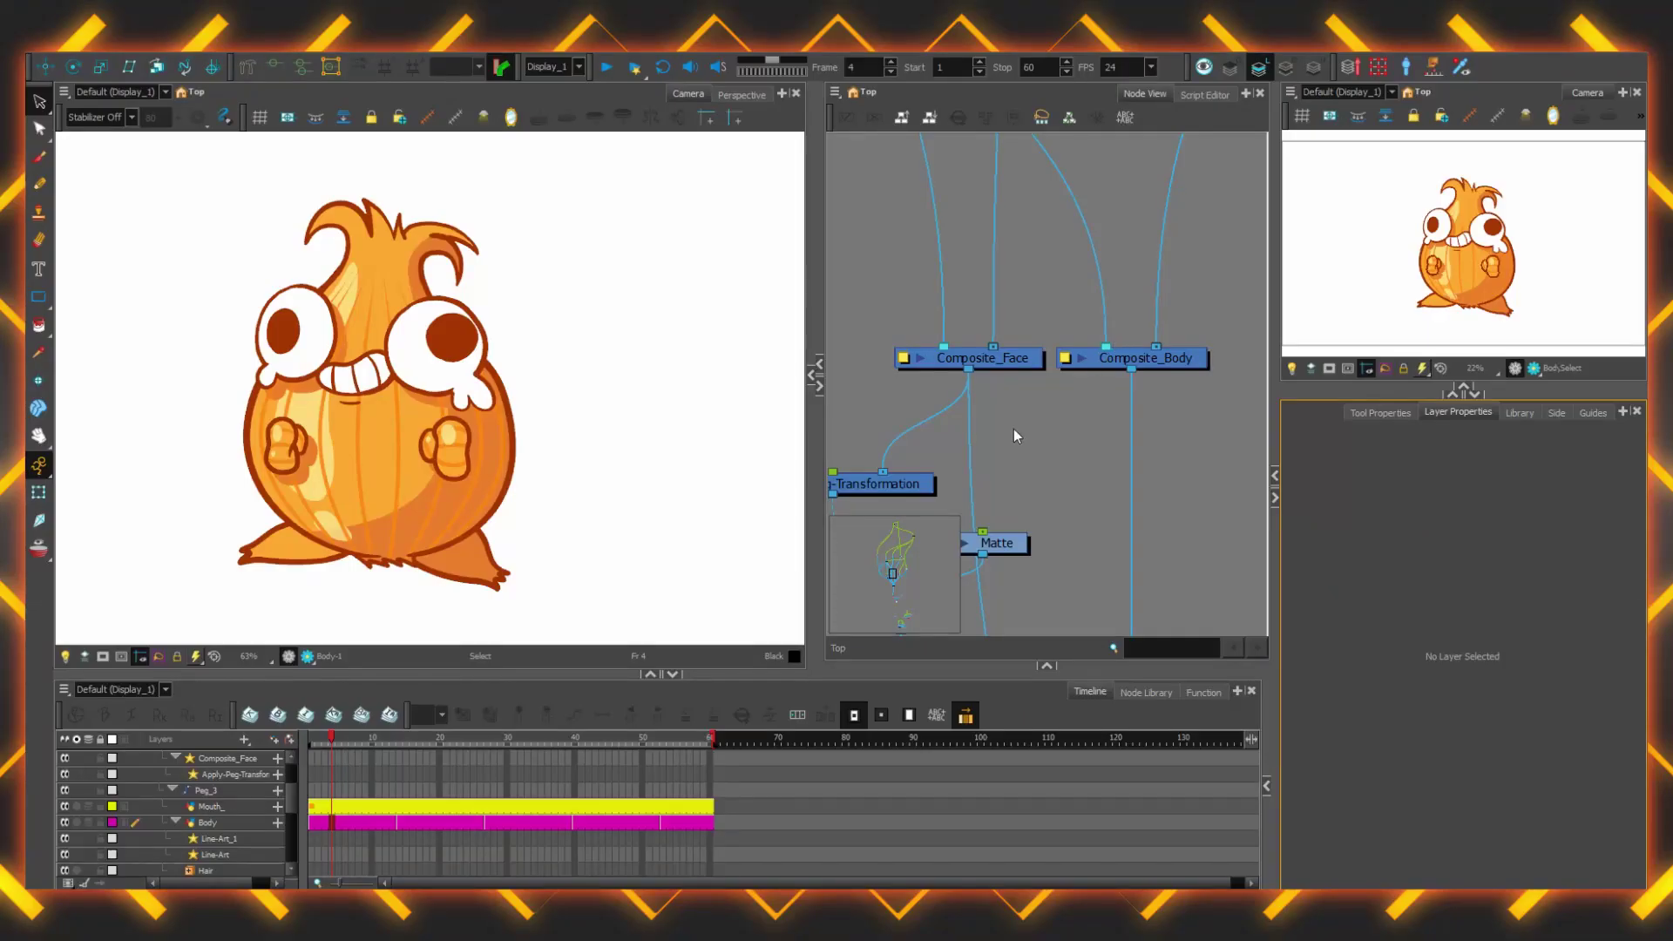
pyautogui.click(990, 414)
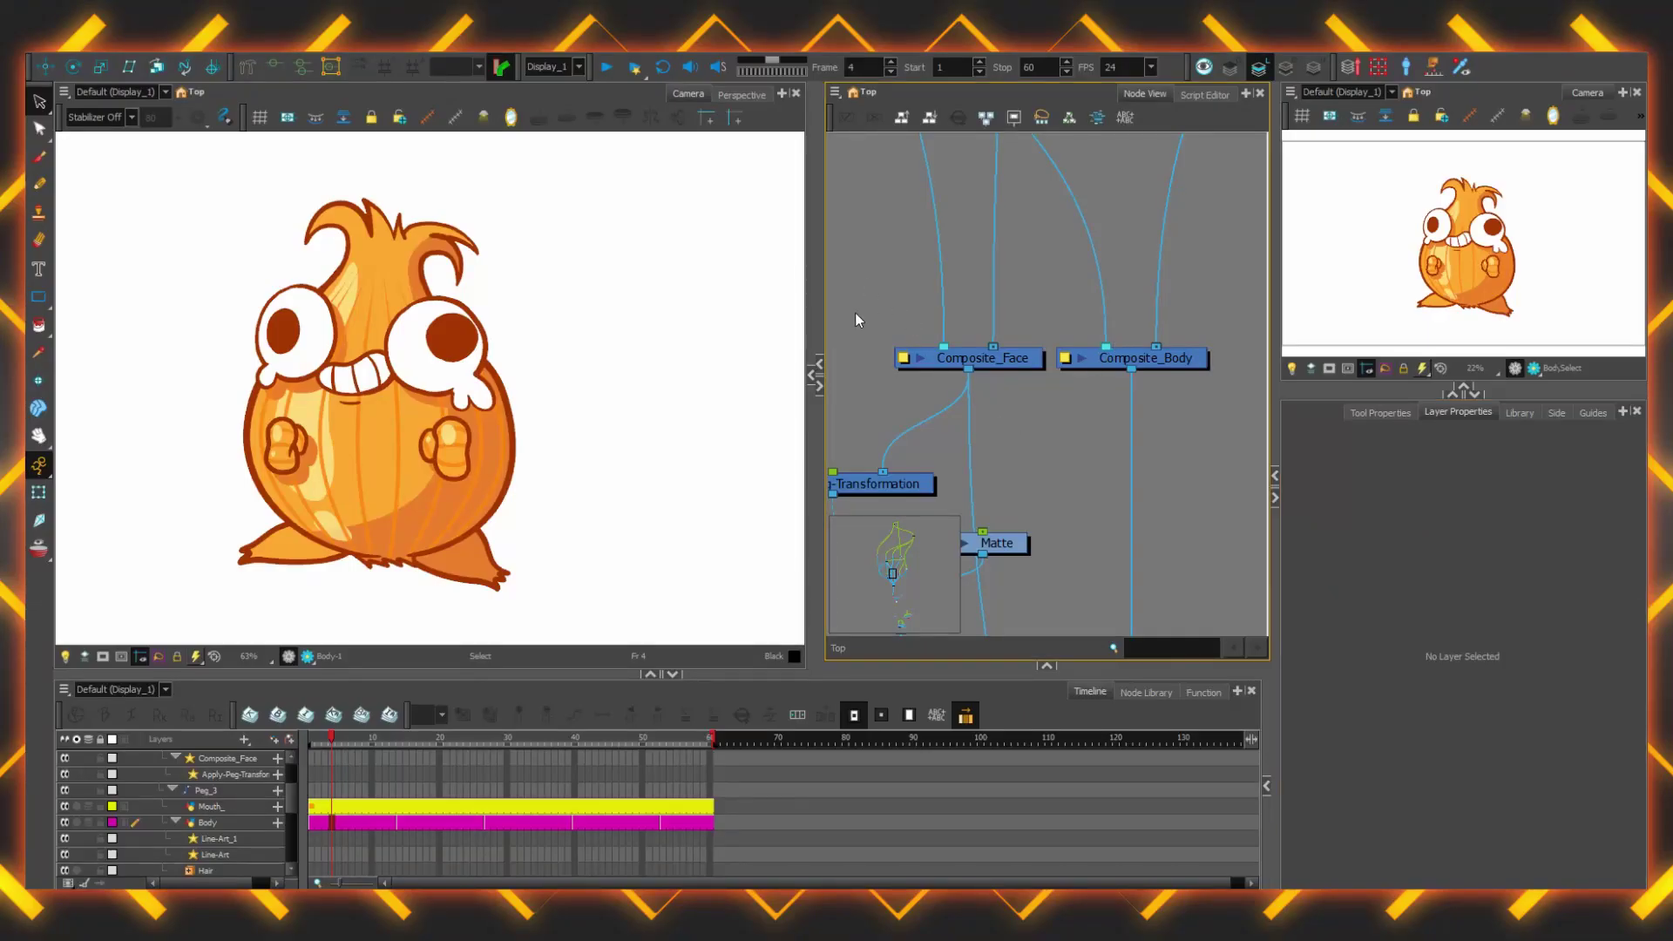
pyautogui.moveTo(855, 291); pyautogui.dragTo(1011, 399)
pyautogui.press('d')
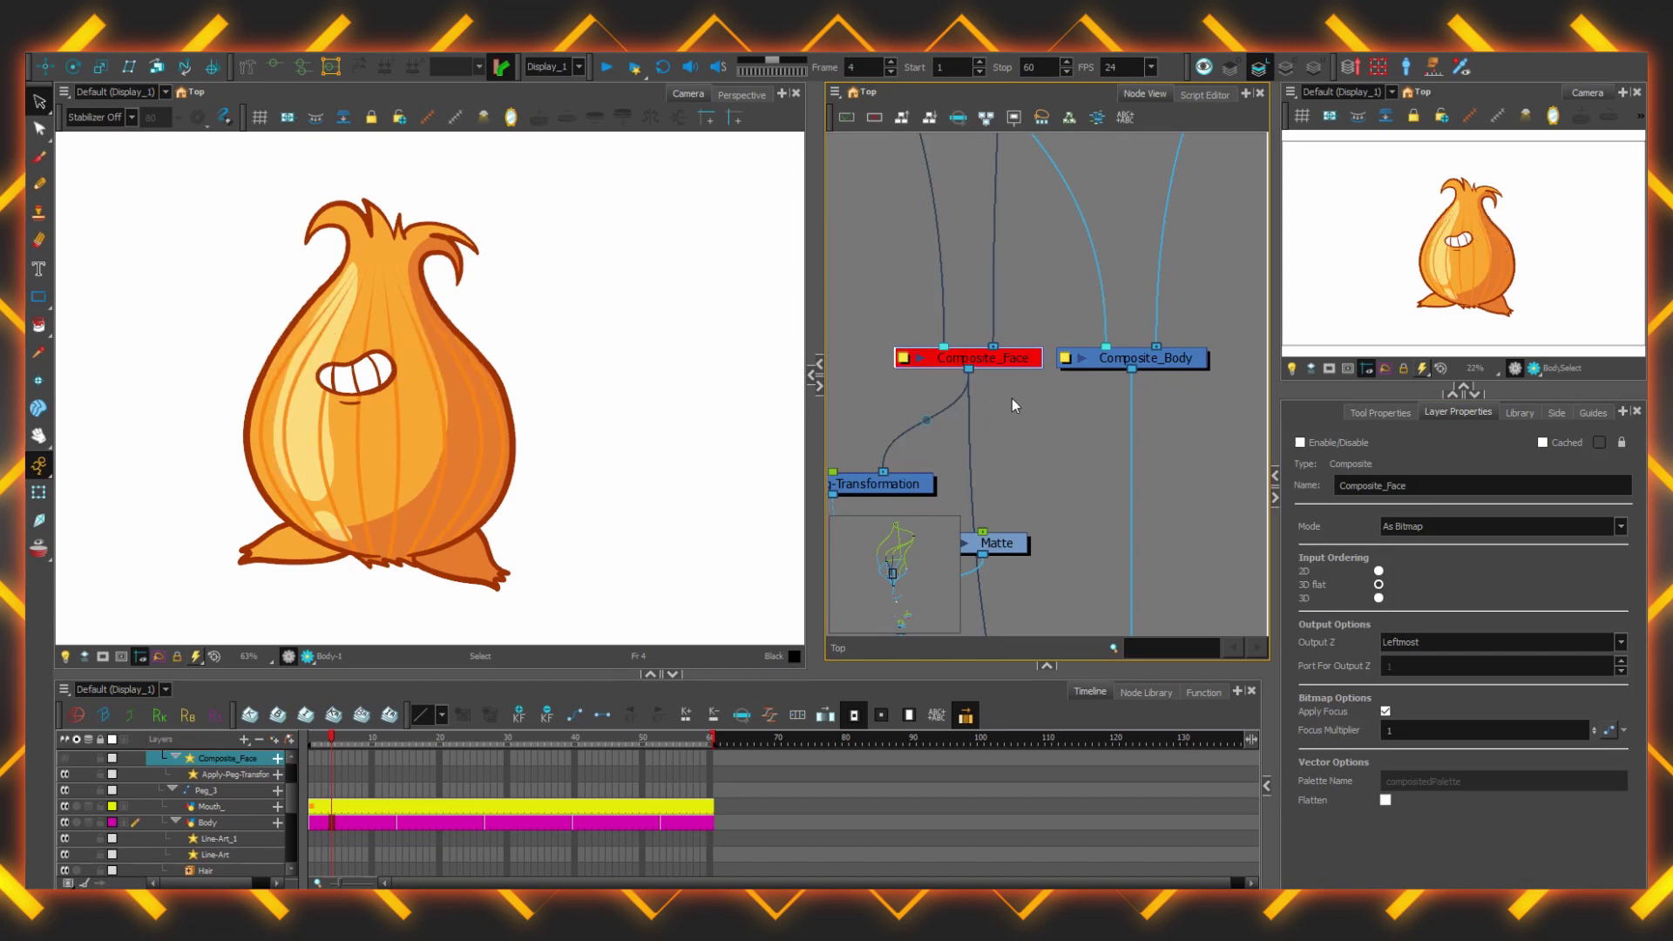
pyautogui.press('d')
pyautogui.press('d')
pyautogui.press('d')
# - Toggle the Composite_Body node off and back on to check which parts of the character it carries
pyautogui.moveTo(1218, 438); pyautogui.dragTo(1149, 368)
pyautogui.press('d')
pyautogui.press('d')
pyautogui.press('d')
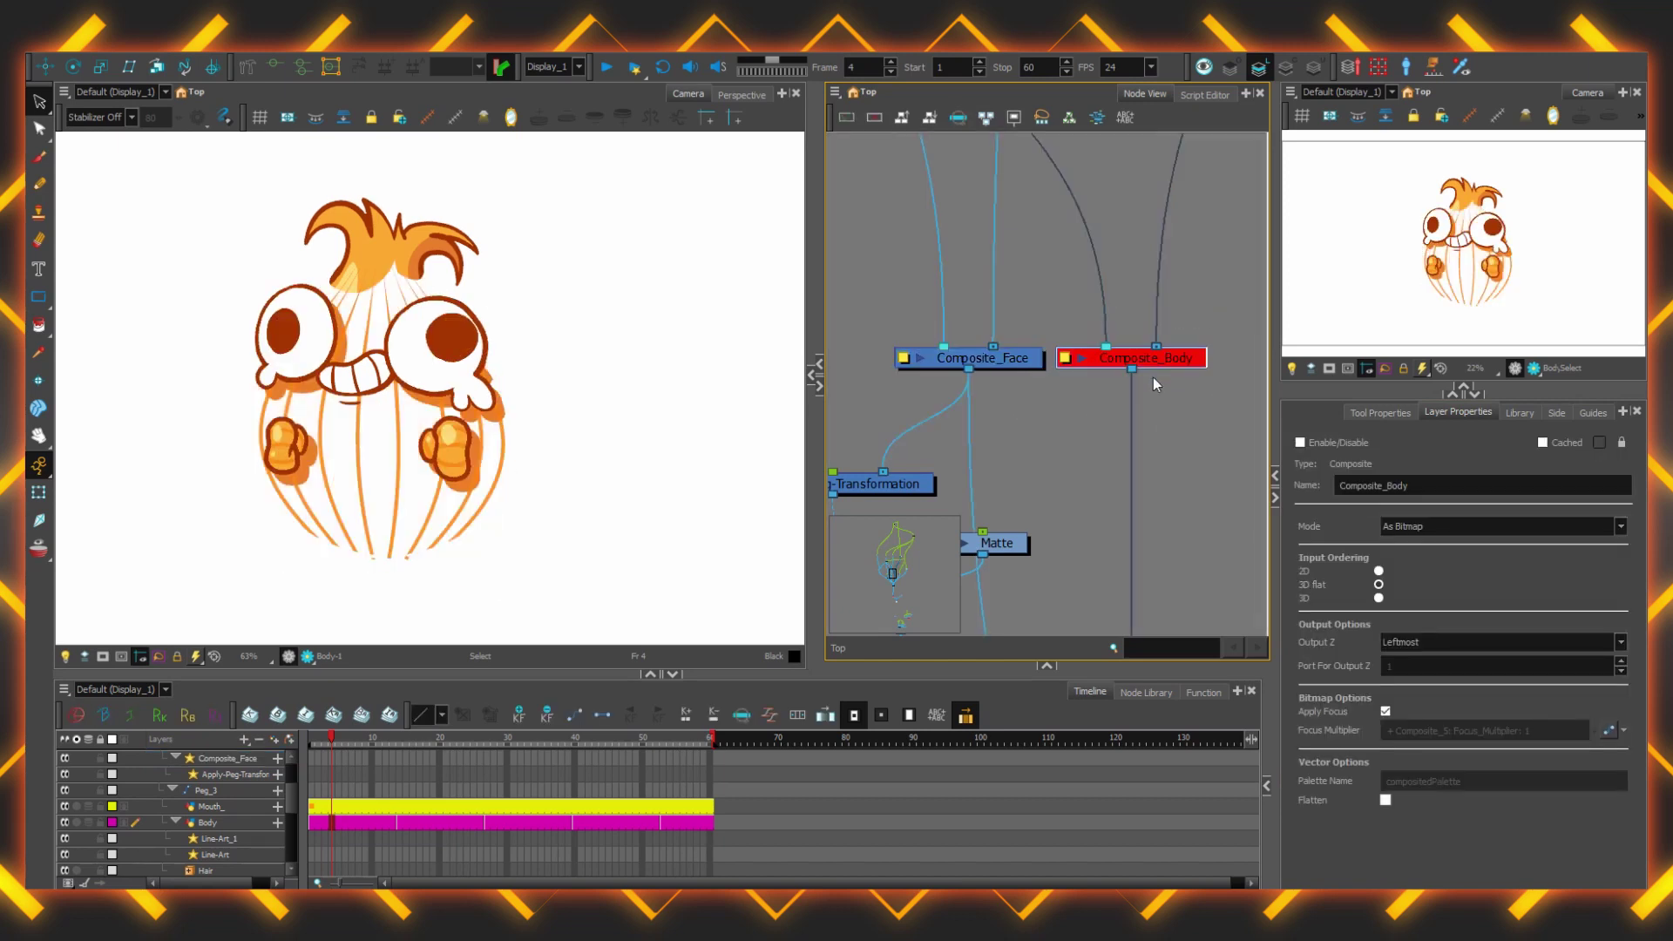
pyautogui.press('a')
# - Find the Composite_5 node further down the network and switch it off and on to check its effect
pyautogui.moveTo(1095, 539); pyautogui.dragTo(1106, 288)
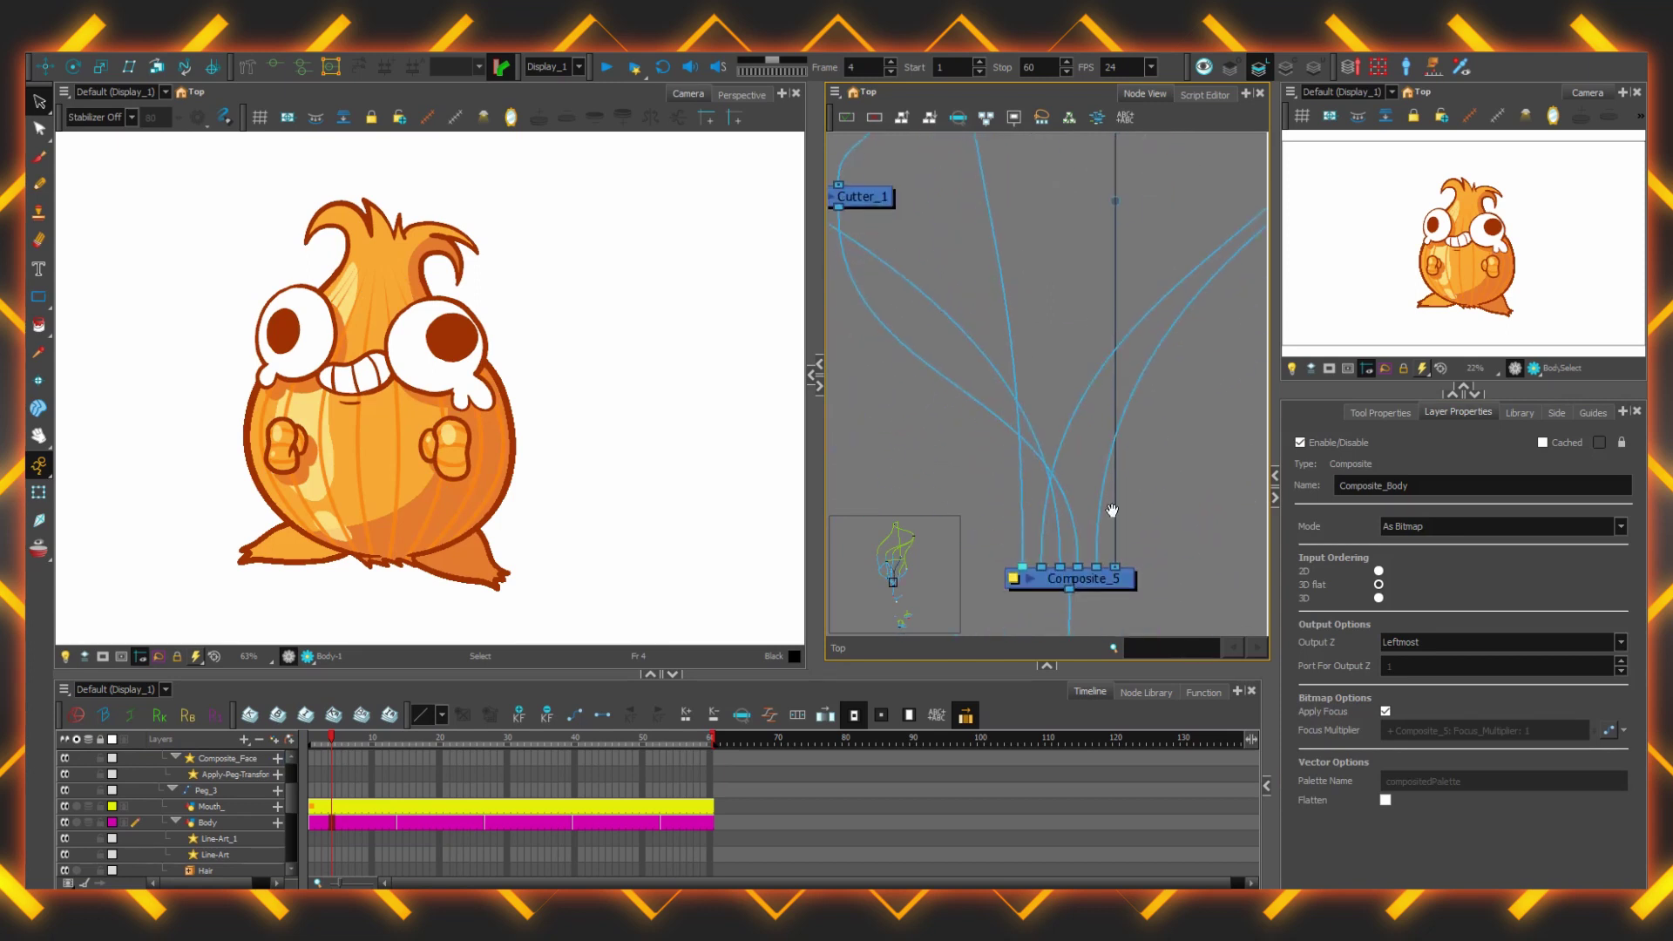
pyautogui.scroll(-3, 1112, 510)
pyautogui.moveTo(1157, 336); pyautogui.dragTo(943, 498)
pyautogui.press('d')
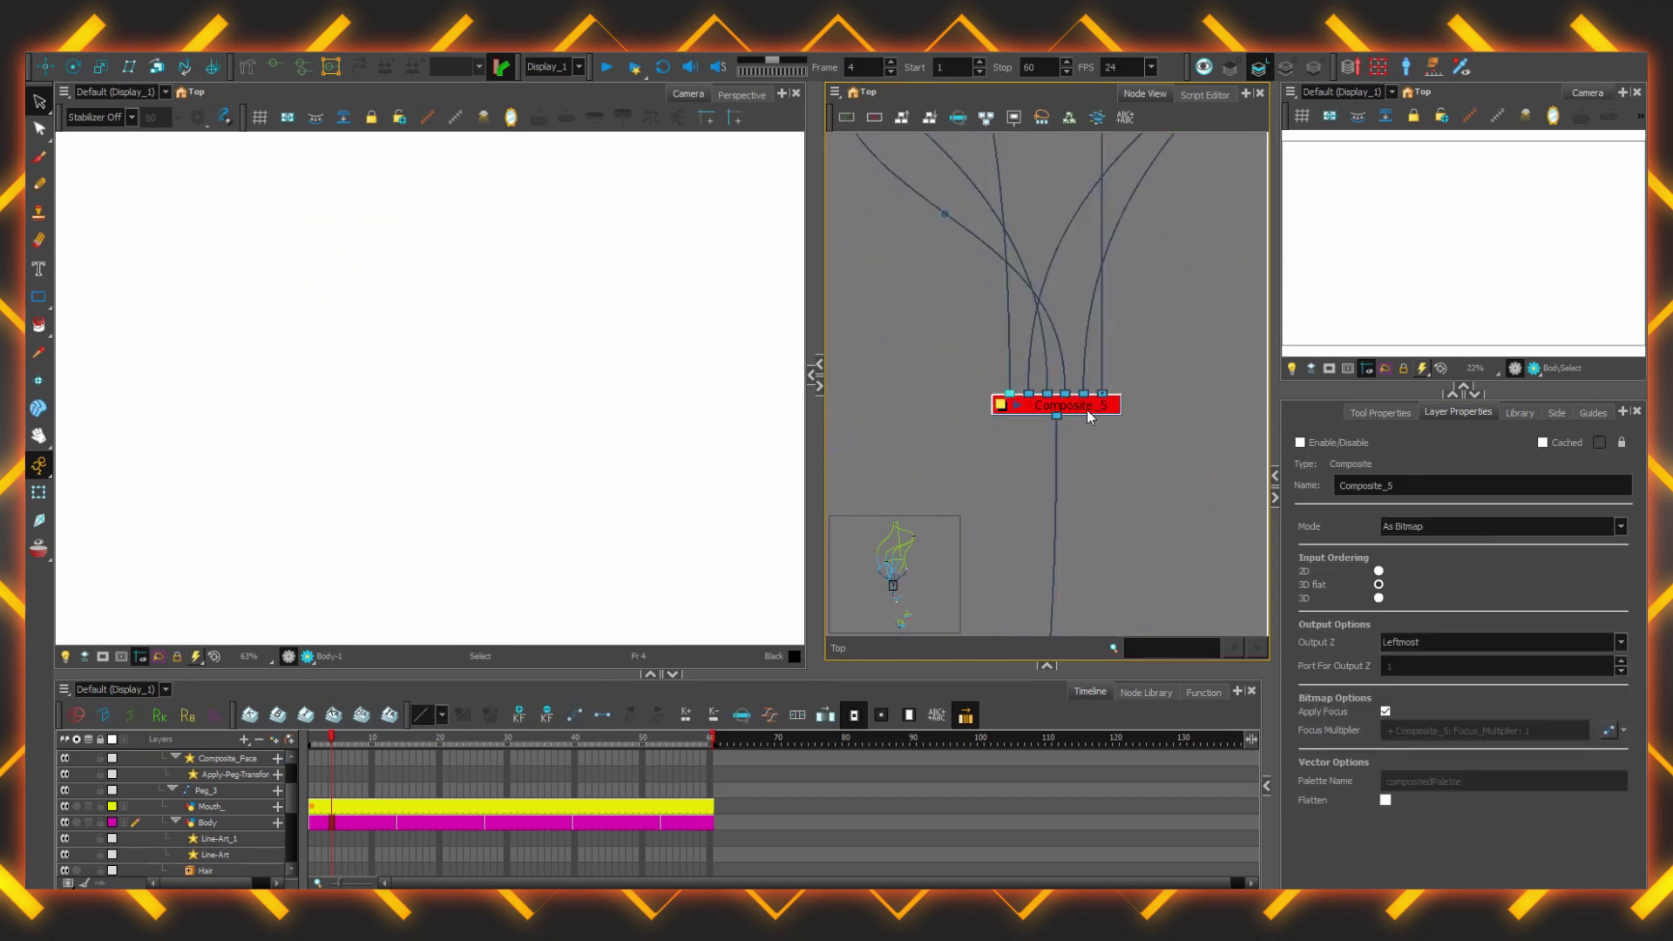
pyautogui.press('d')
pyautogui.press('d')
pyautogui.press('d')
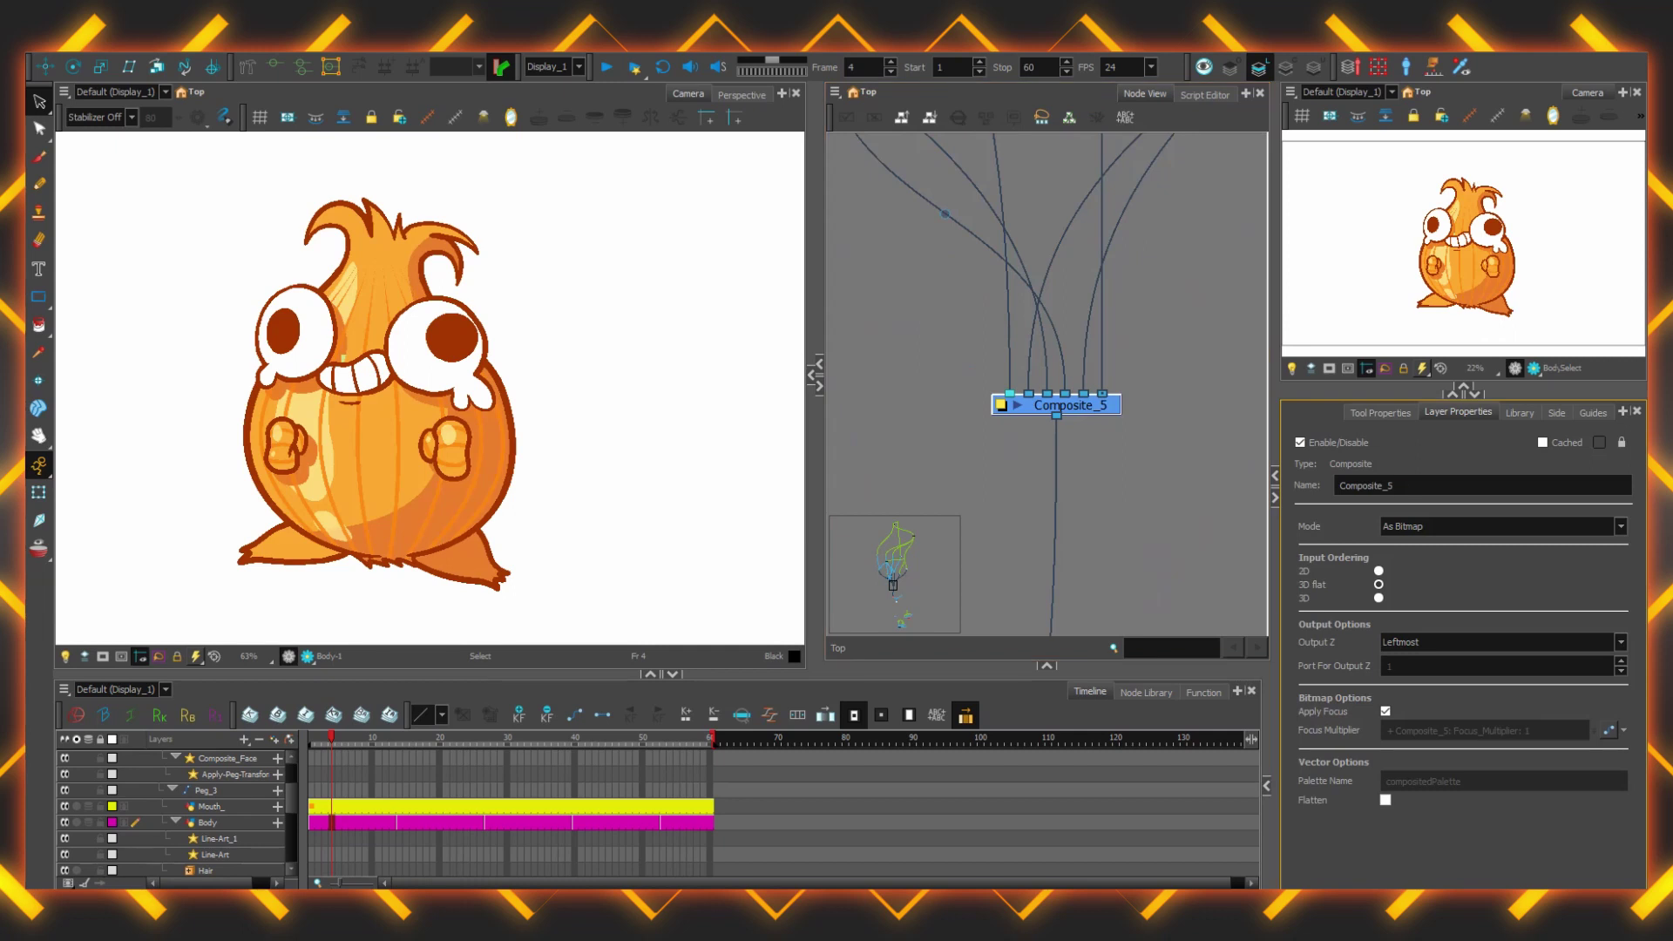
# - Disable Composite_Face once more and enable it again, comparing the character in the camera view
pyautogui.moveTo(854, 291); pyautogui.dragTo(1012, 399)
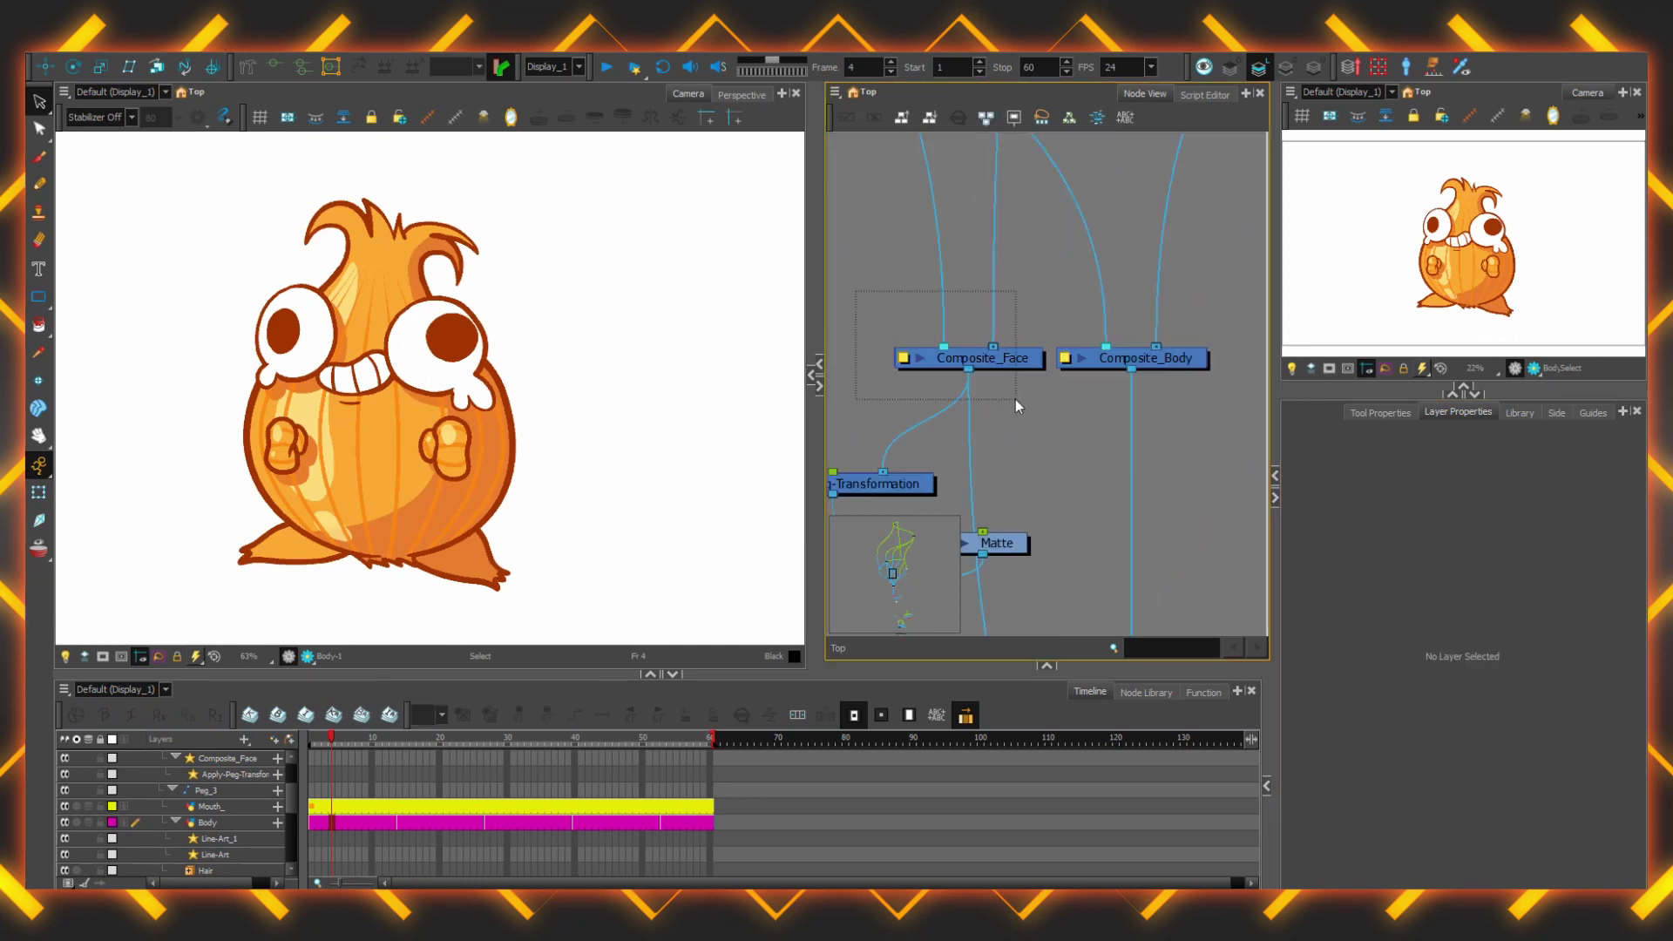
pyautogui.press('d')
pyautogui.press('a')
pyautogui.press('d')
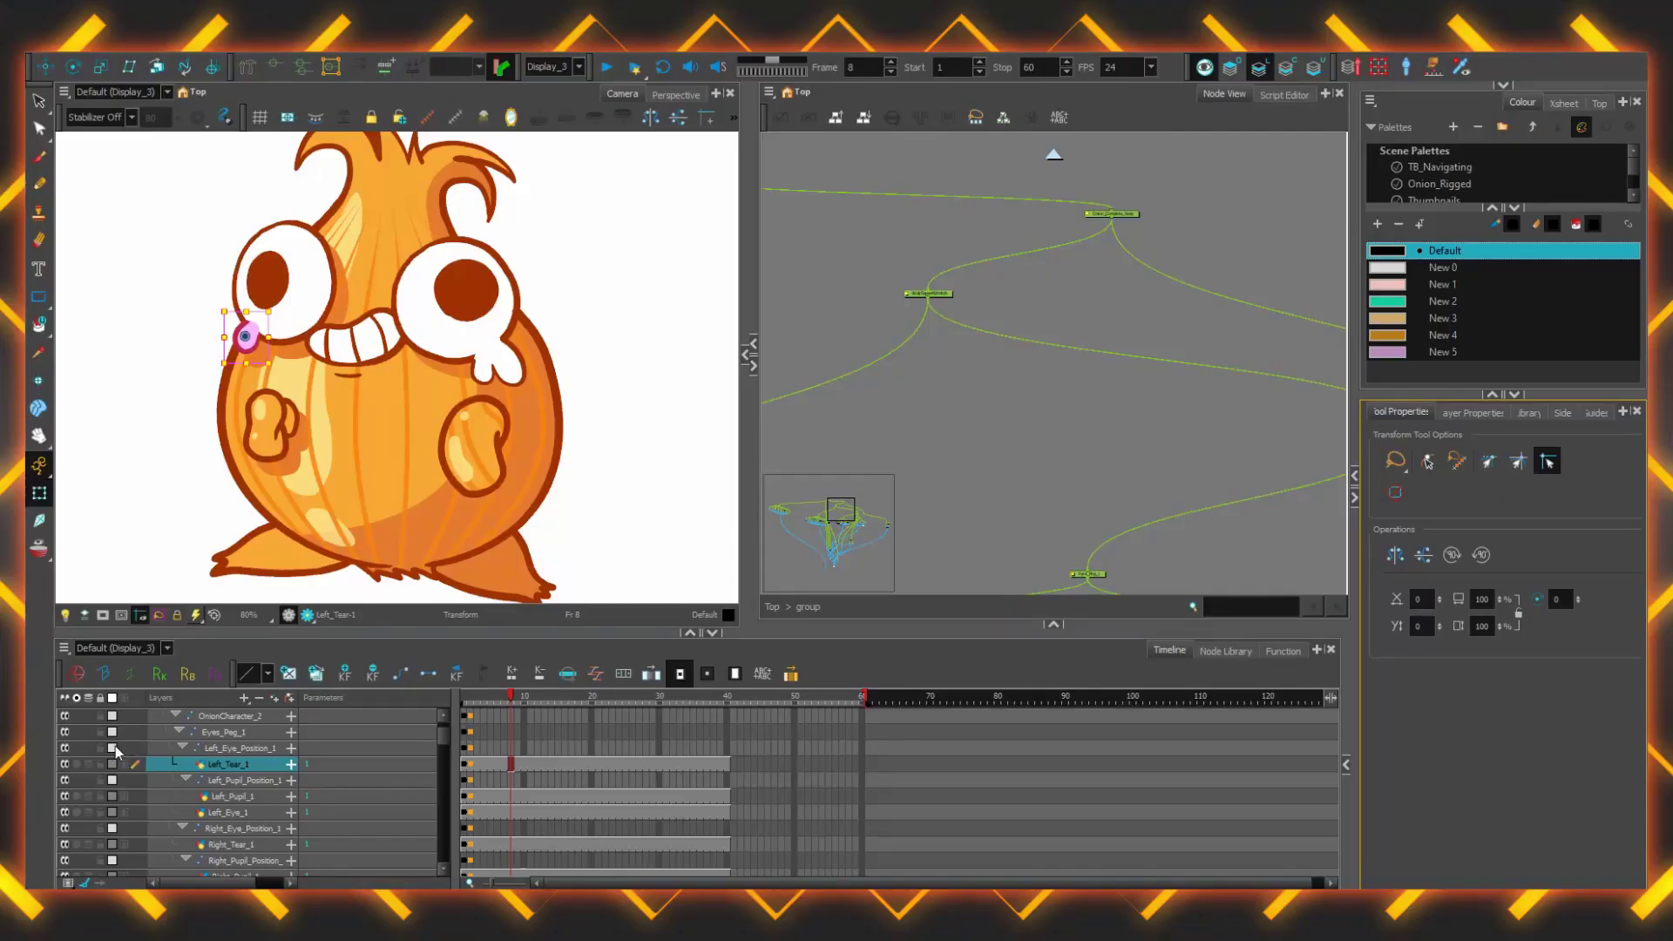
# - Colour-code the timeline layers from Left_Eye_Position_1 through Left_Pupil_1 in turquoise
pyautogui.click(259, 749)
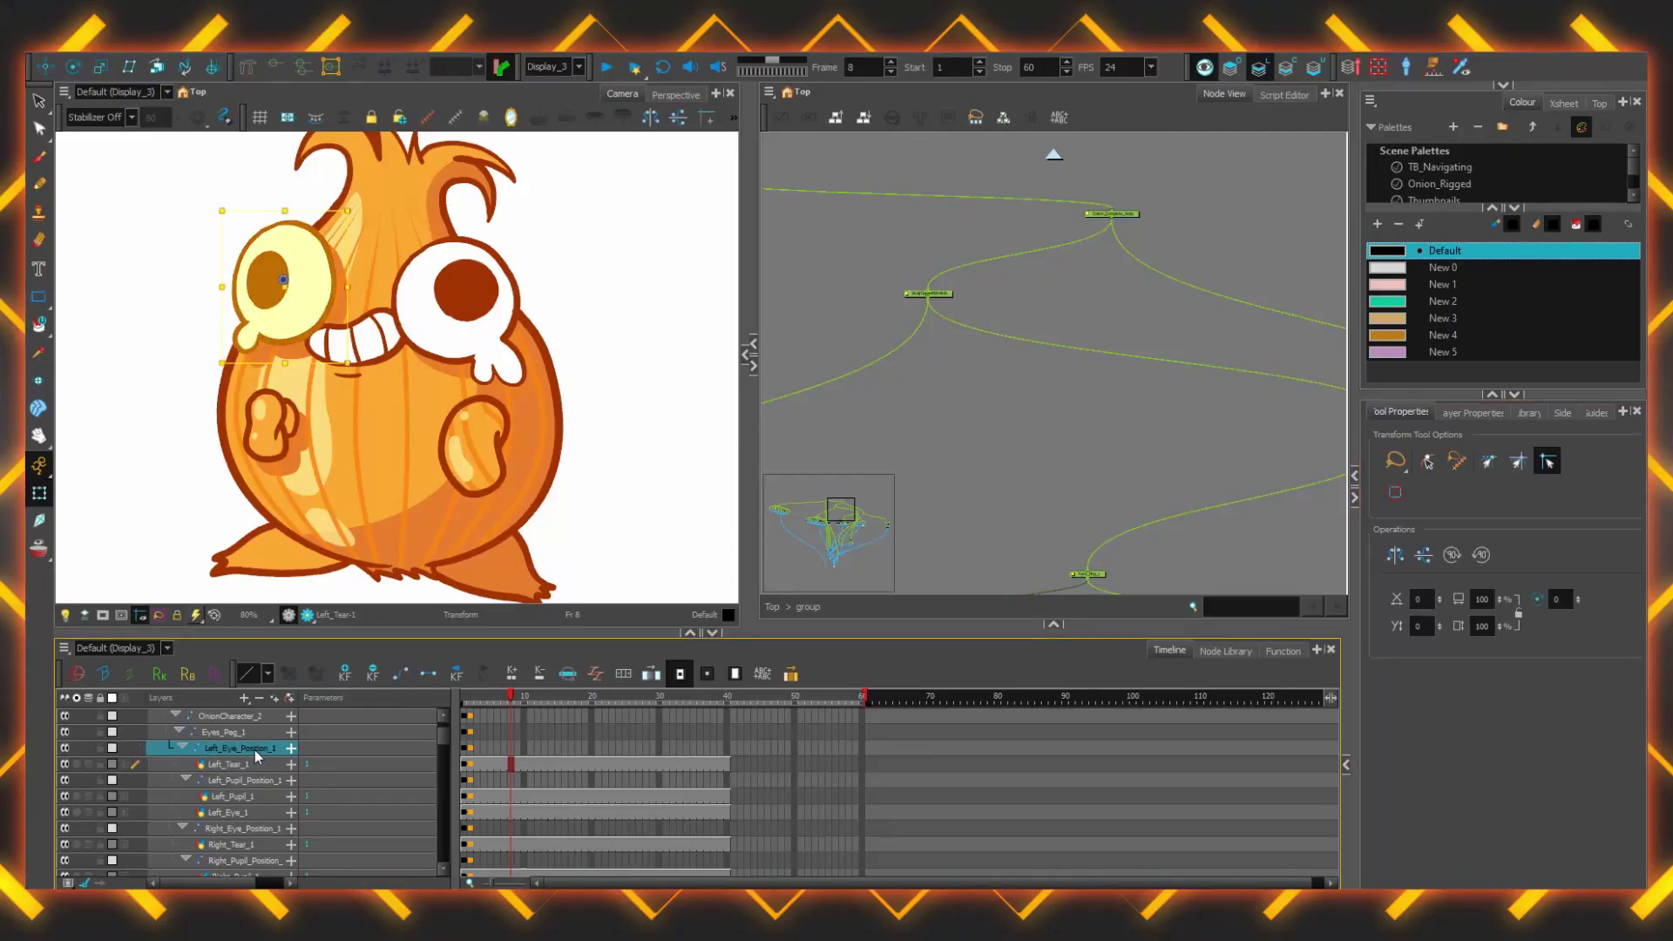
pyautogui.keyDown('shift'); pyautogui.click(259, 798); pyautogui.keyUp('shift')
pyautogui.click(111, 748)
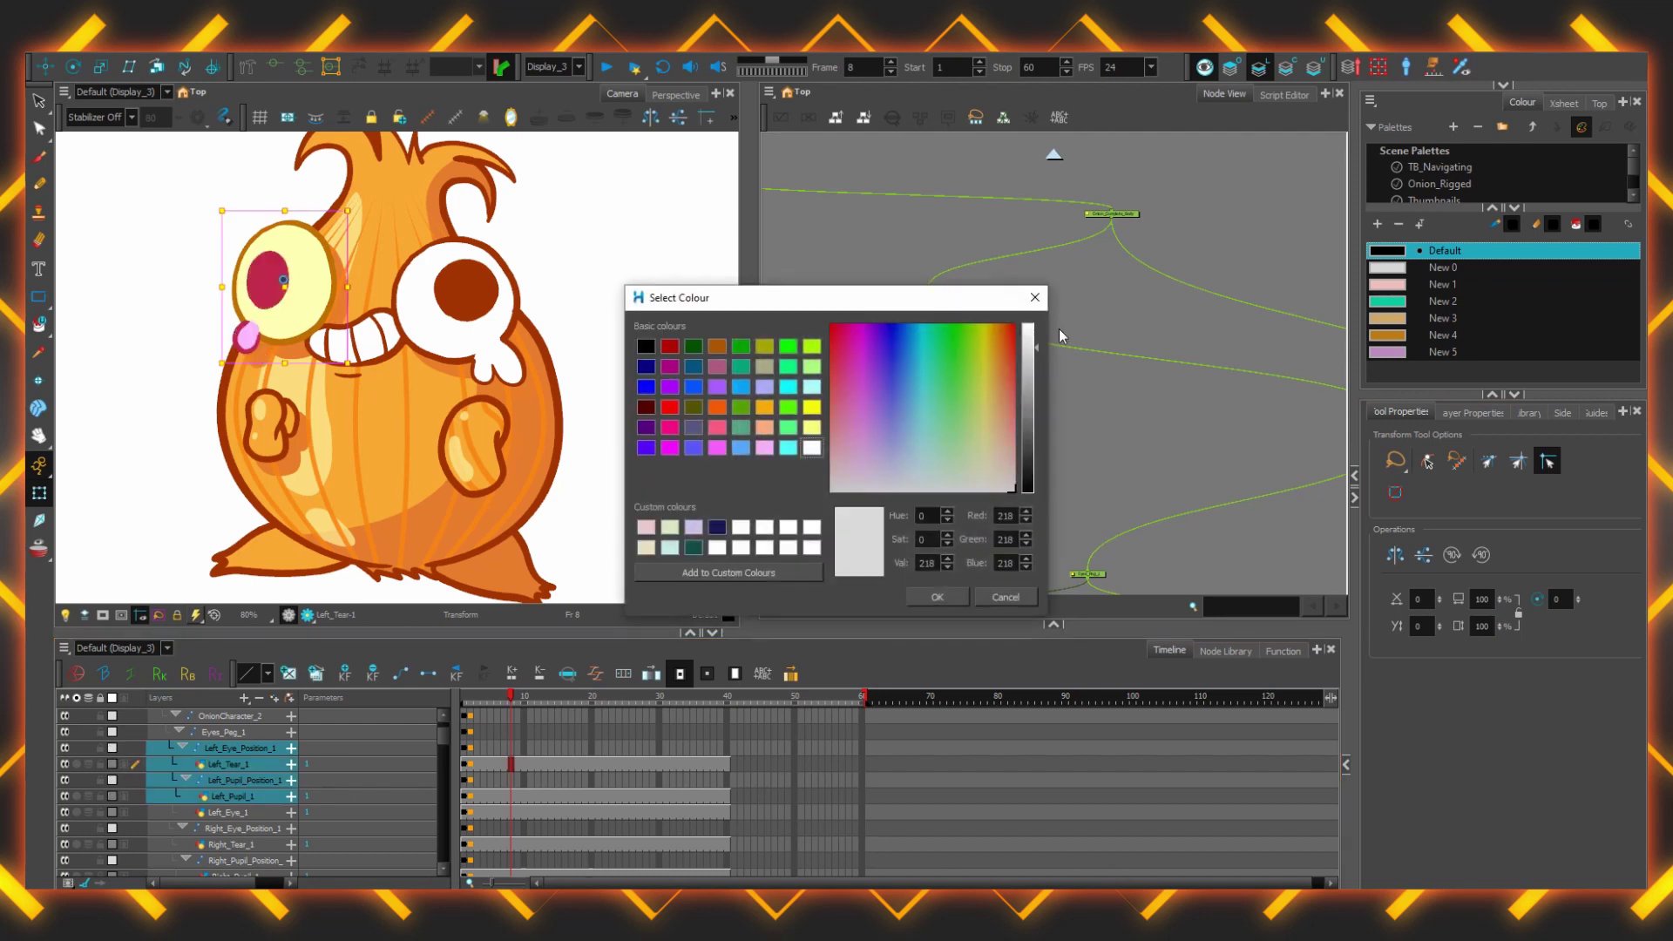
pyautogui.click(924, 324)
pyautogui.click(937, 597)
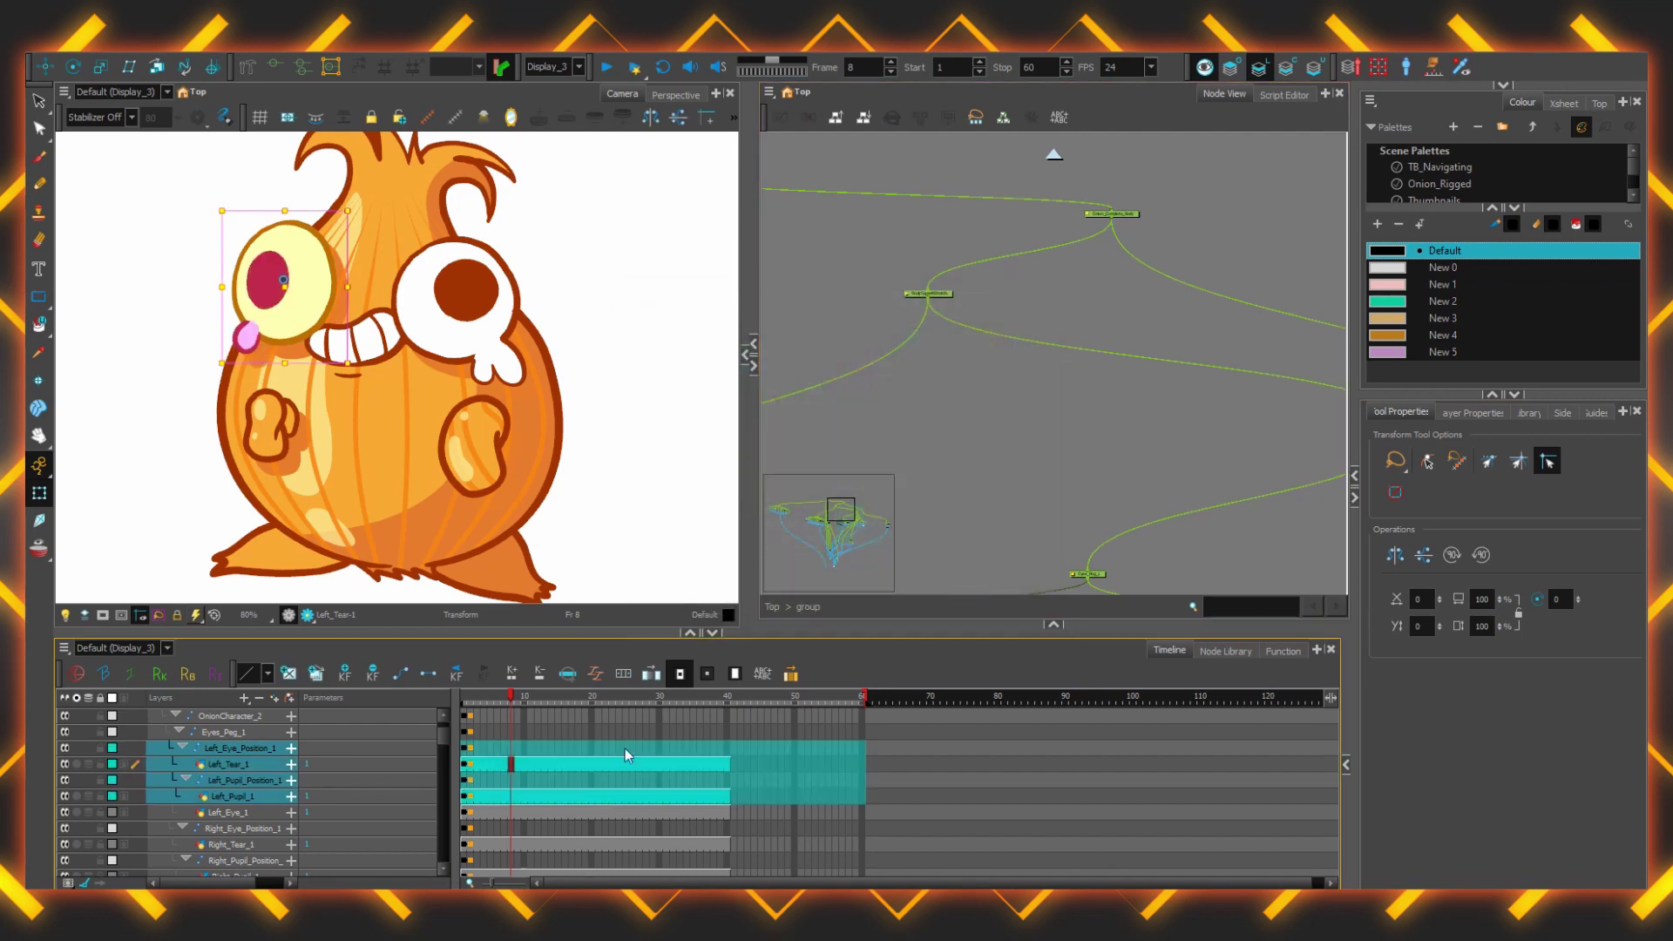
# - Set the Left_Eye_1 layer's timeline colour to olive yellow with red 170, green 185 and blue 0
pyautogui.click(111, 812)
pyautogui.click(983, 322)
pyautogui.click(987, 311)
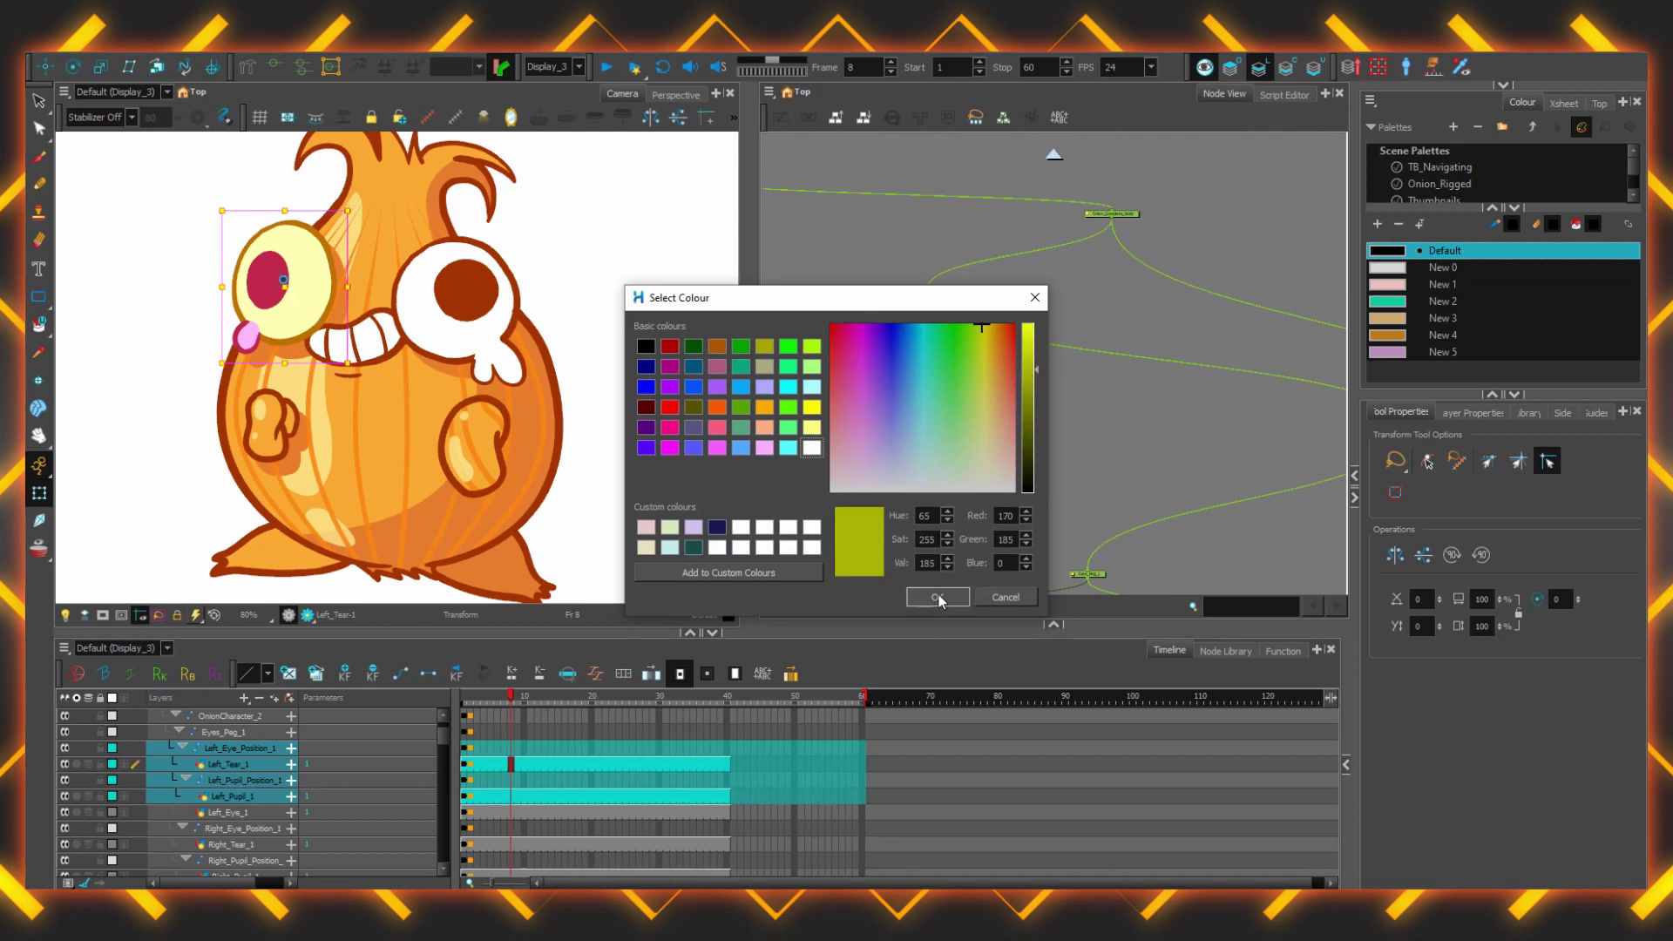
pyautogui.click(938, 598)
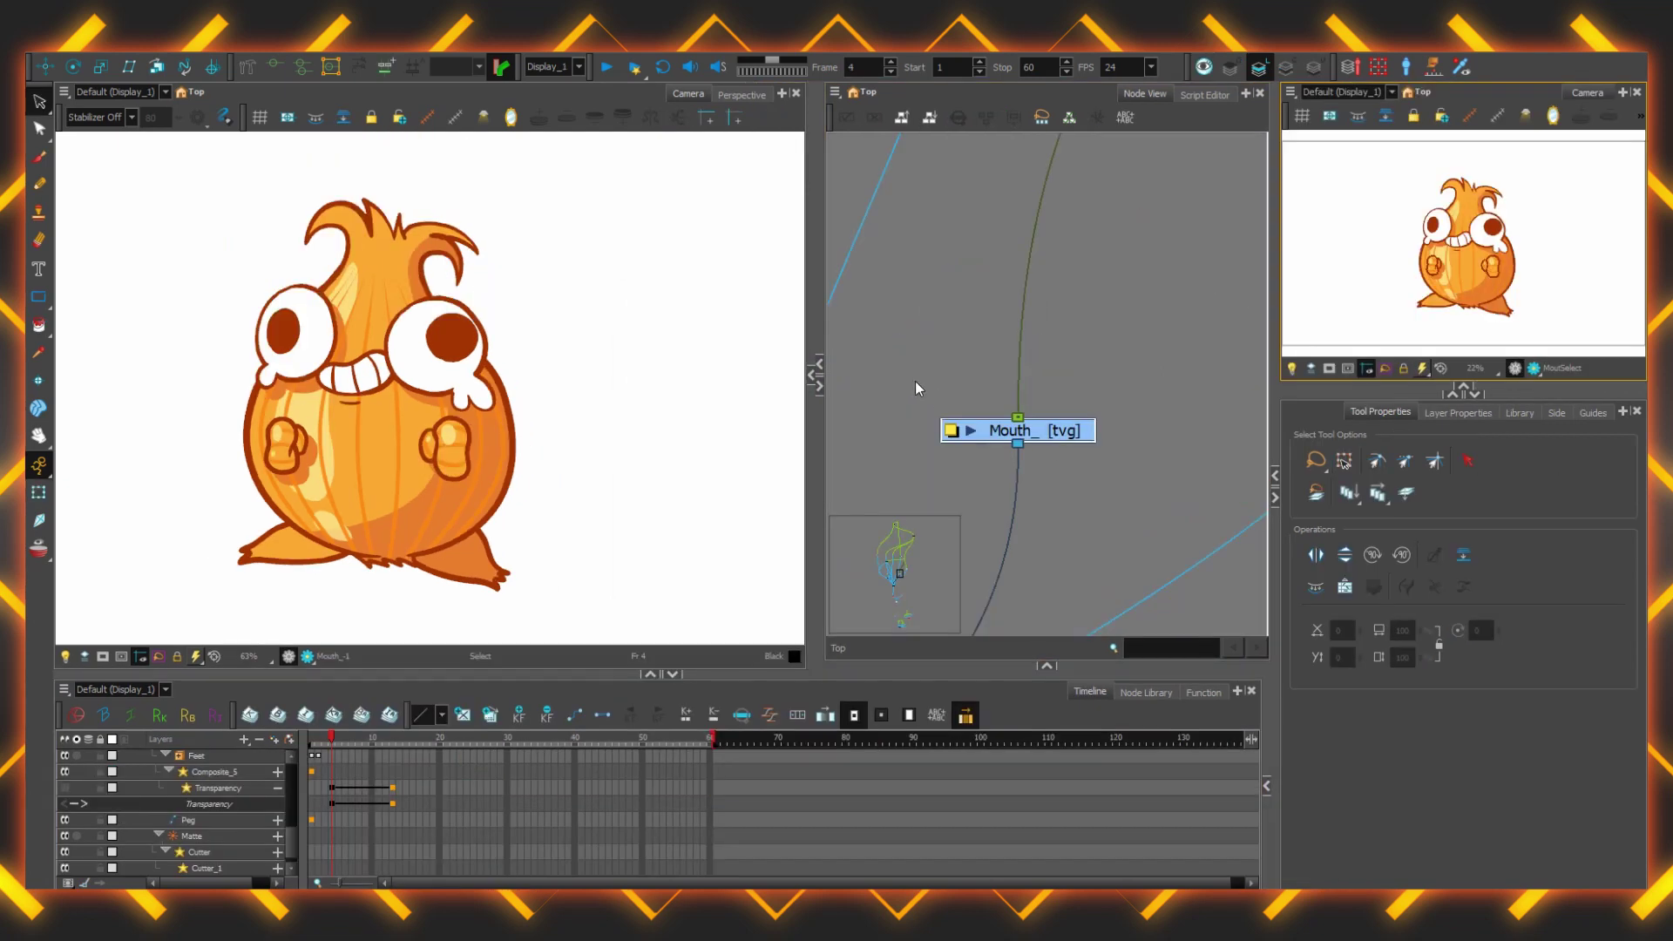
# - Give the Mouth_ drawing node a bright yellow colour label through its layer properties, and close them
pyautogui.click(937, 395)
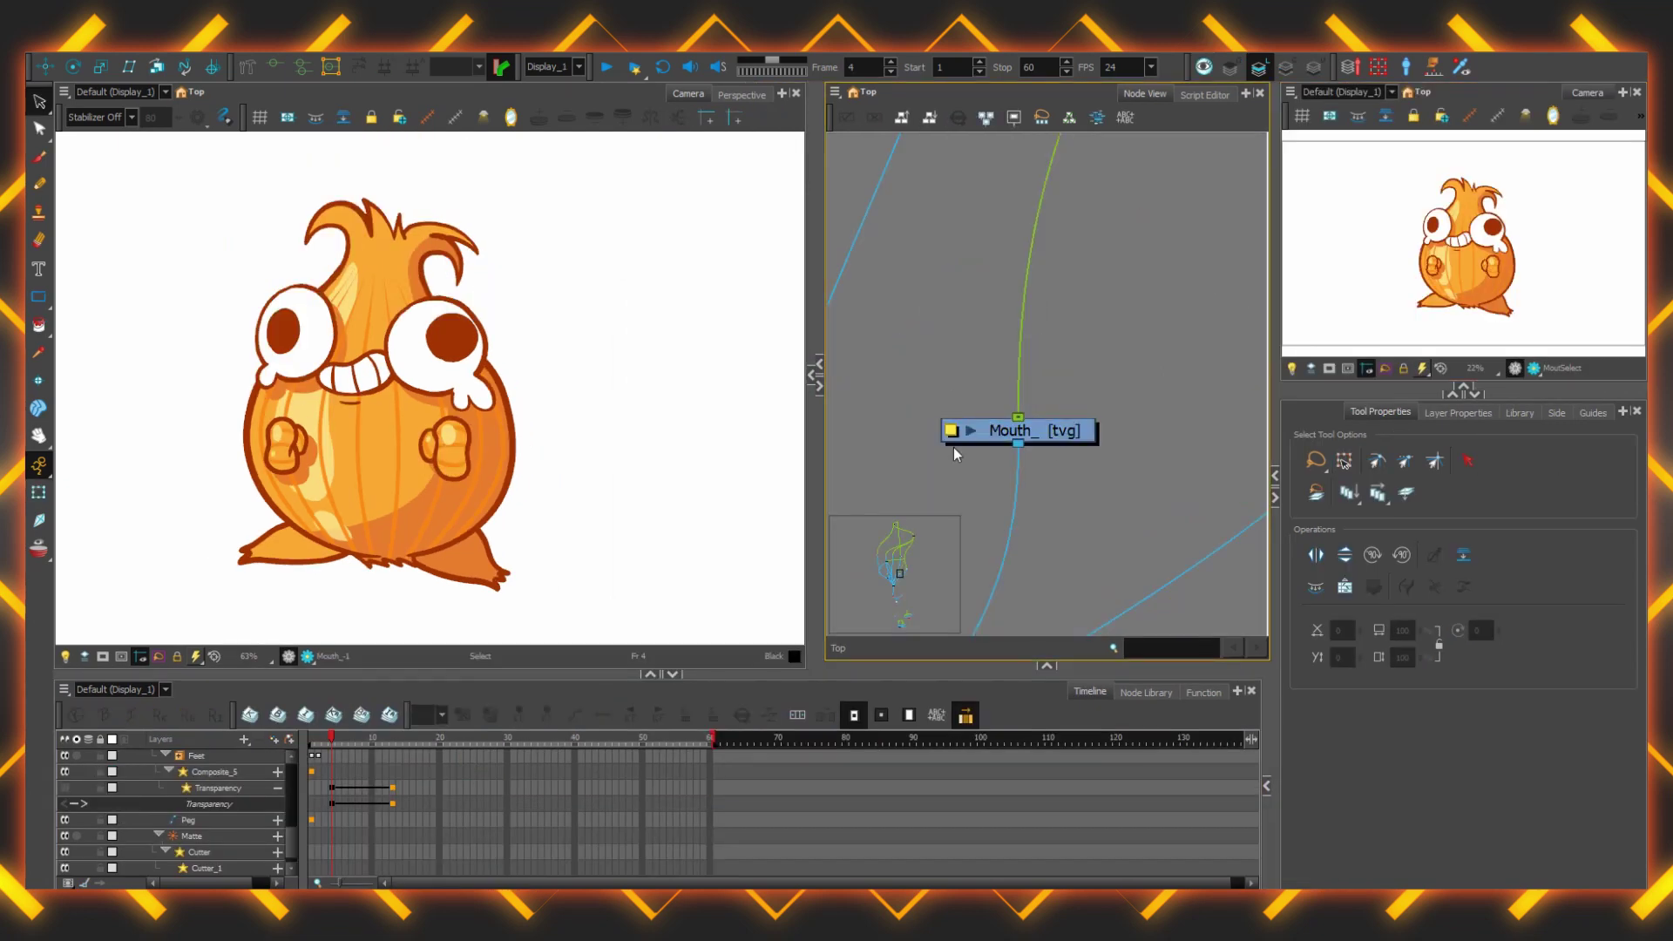
pyautogui.doubleClick(948, 431)
pyautogui.click(770, 250)
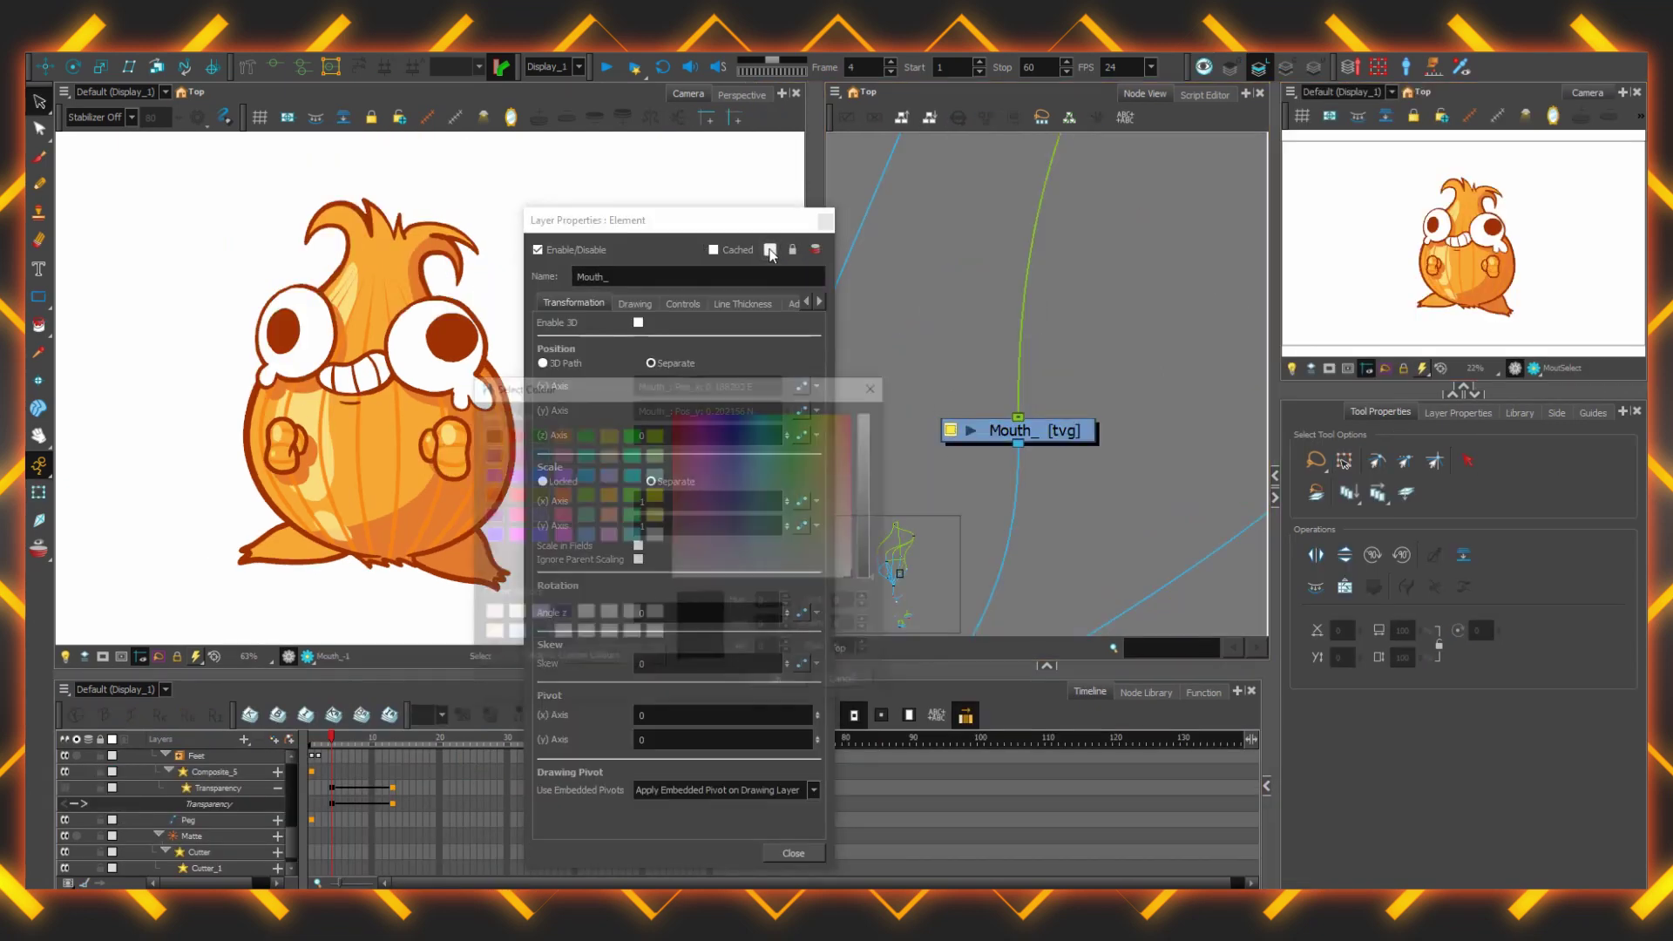
pyautogui.moveTo(809, 452); pyautogui.dragTo(825, 414)
pyautogui.moveTo(879, 465); pyautogui.dragTo(879, 420)
pyautogui.click(784, 684)
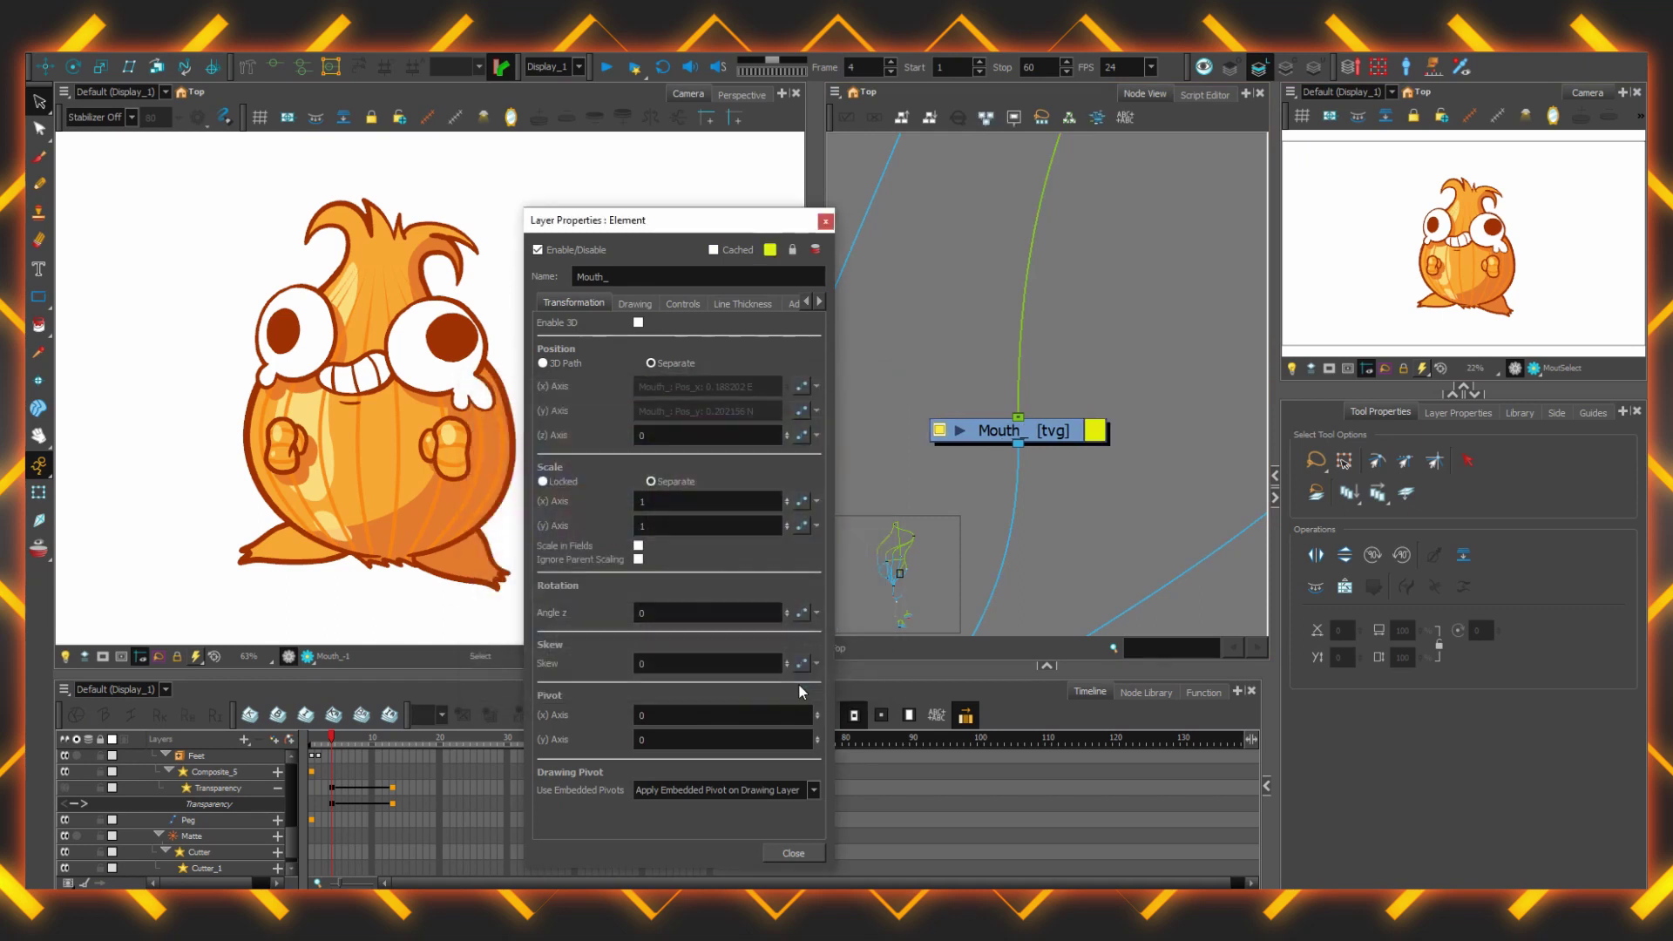
pyautogui.click(793, 853)
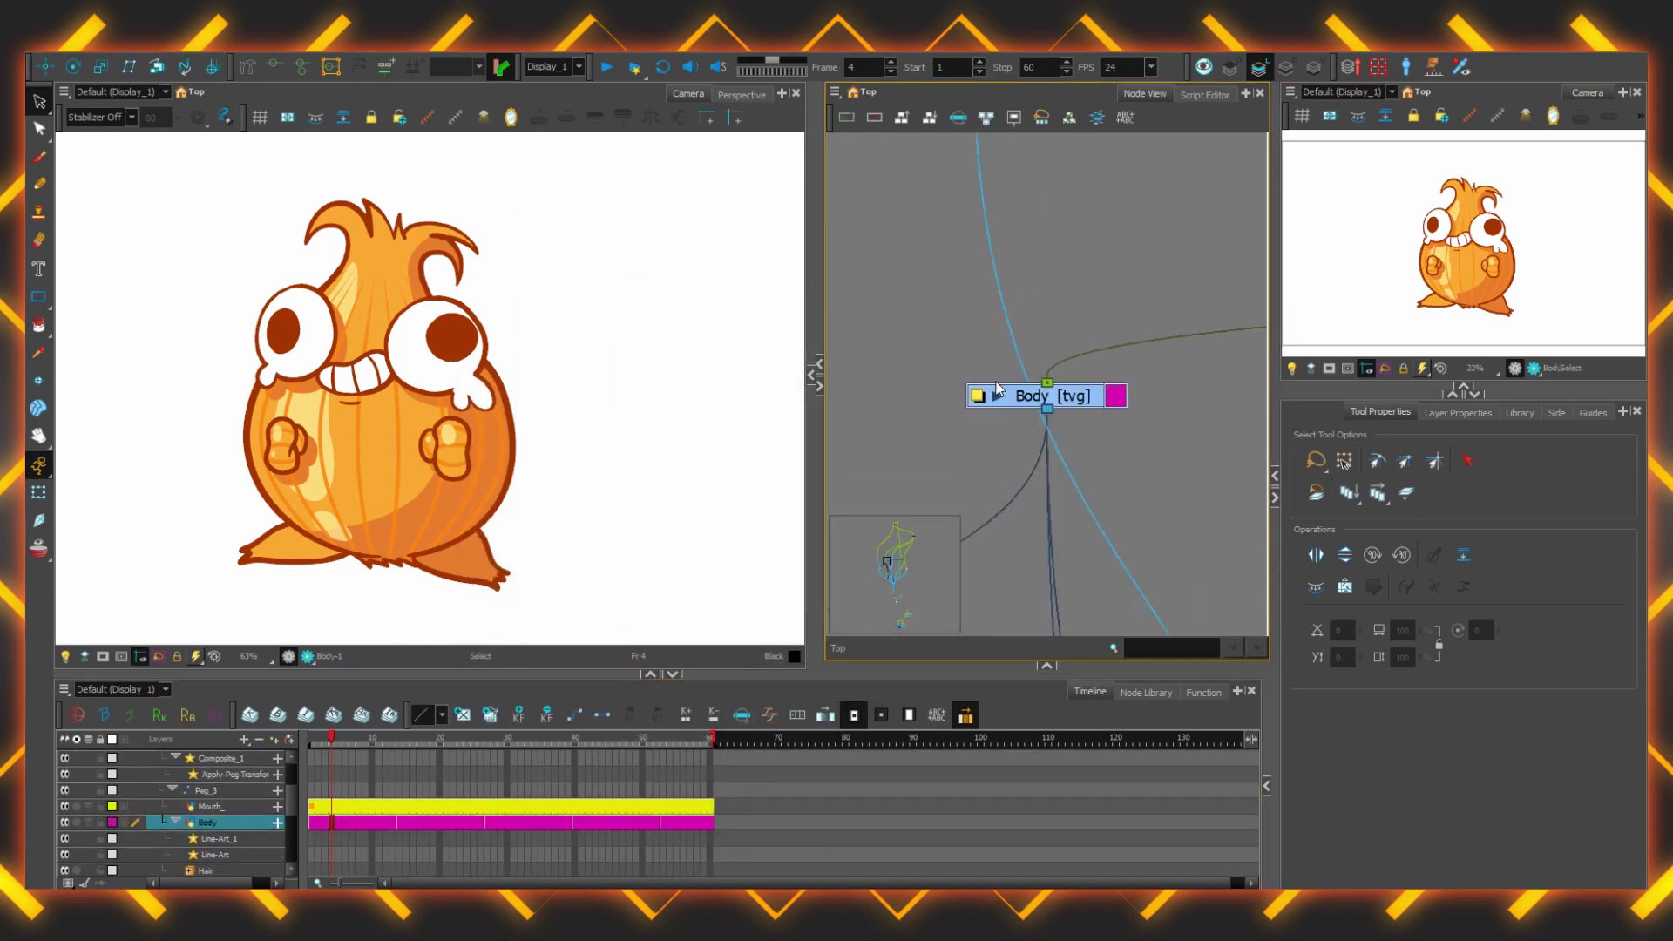
# - Examine the magenta-labelled Body node among its neighbouring nodes in the network
pyautogui.scroll(-3, 998, 388)
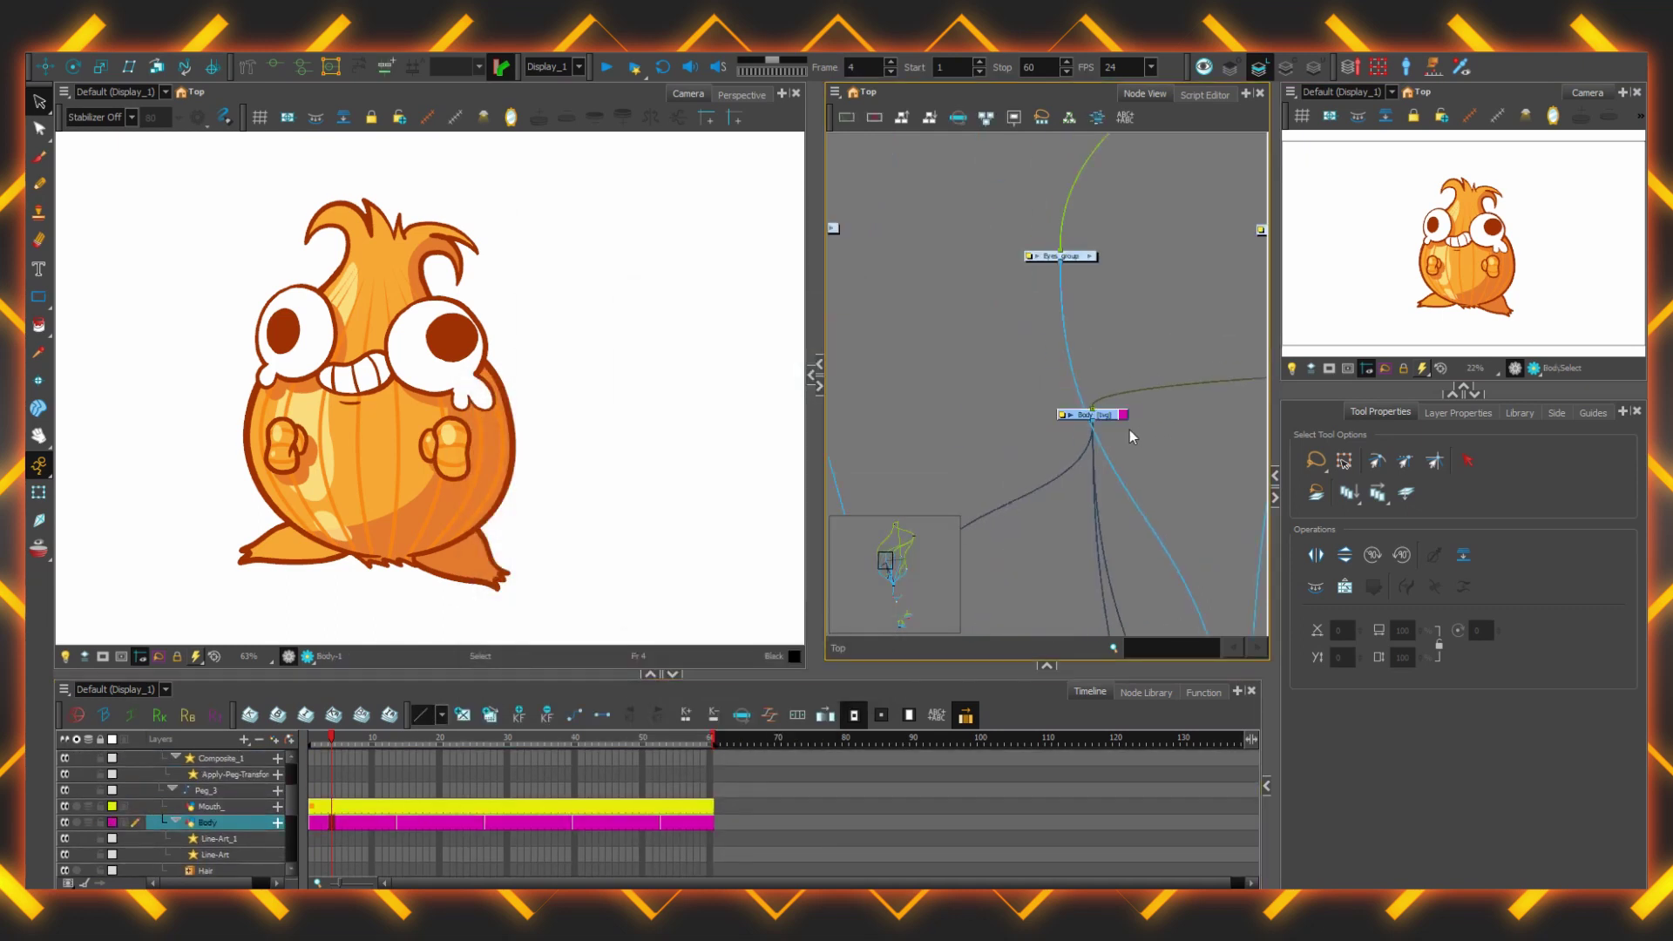